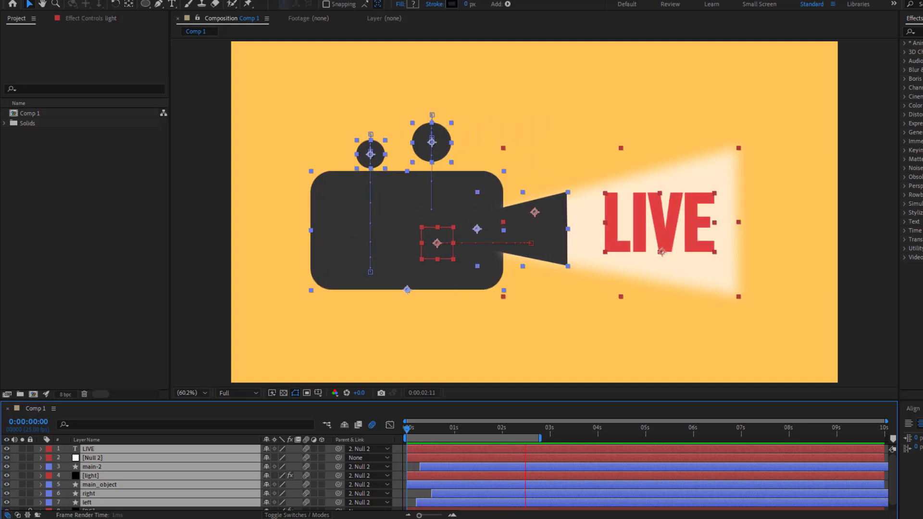
key(grave)
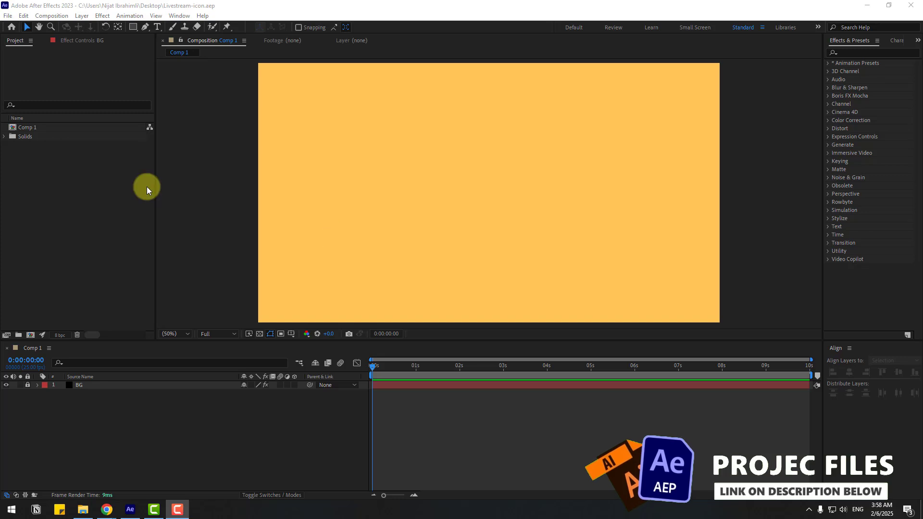
Draw a red rounded rectangle about 648 × 376 px near the composition's centre and show the title/action safe overlay.
drag(133, 30, 197, 37)
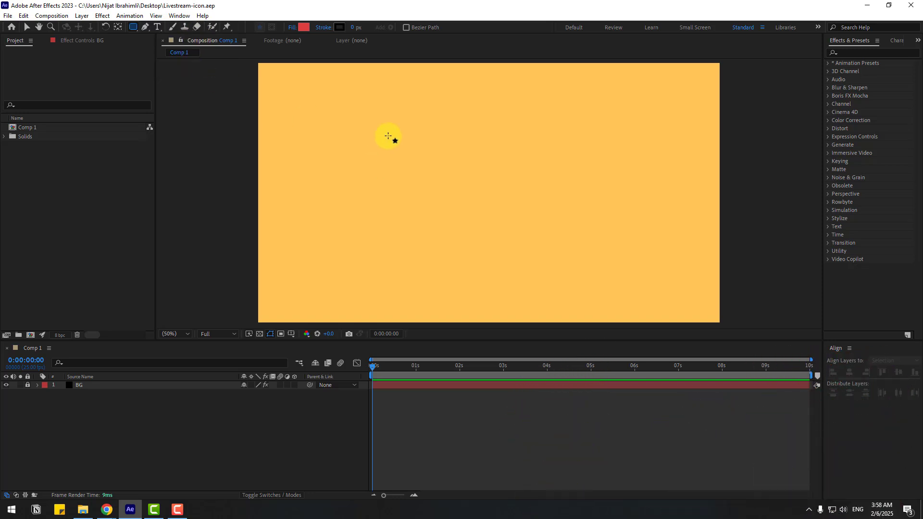
drag(388, 138, 544, 229)
click(27, 27)
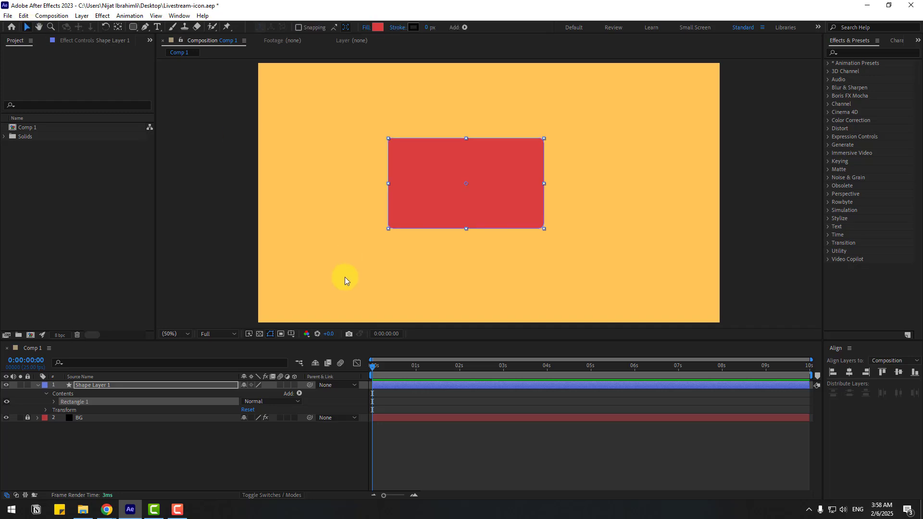
click(291, 334)
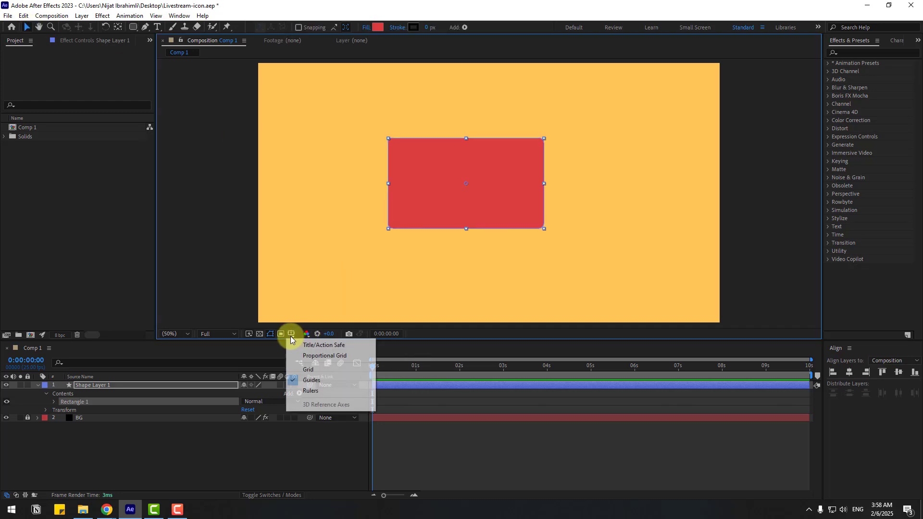
click(317, 346)
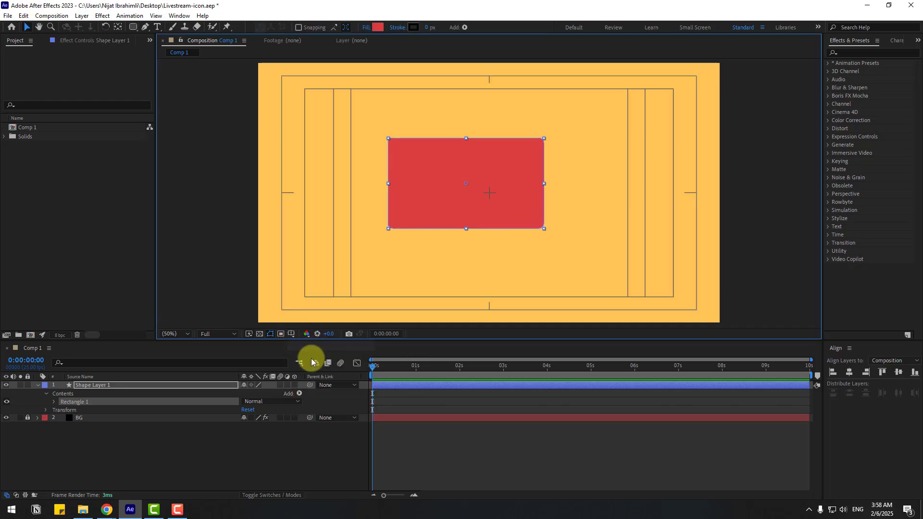
Set the rounded rectangle path's roundness to 68 and its size to 610 × 376.
click(54, 403)
click(62, 411)
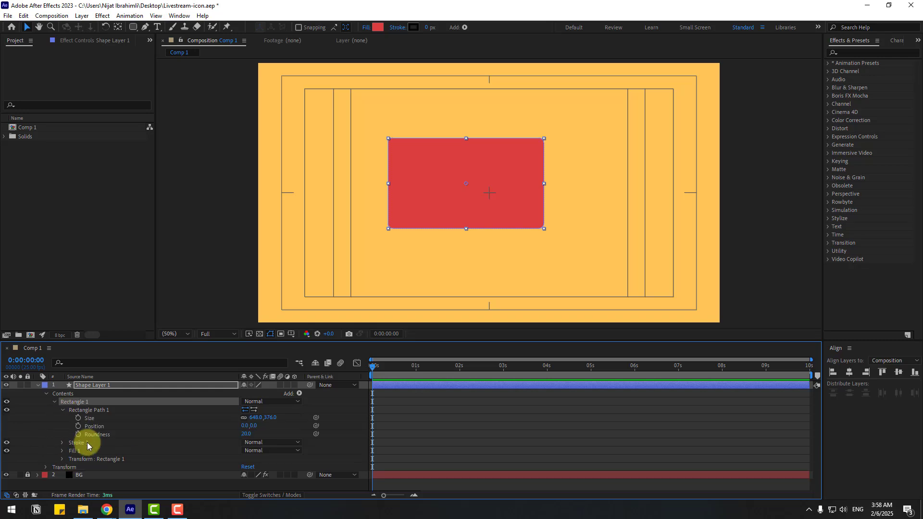
drag(247, 434, 263, 433)
click(286, 430)
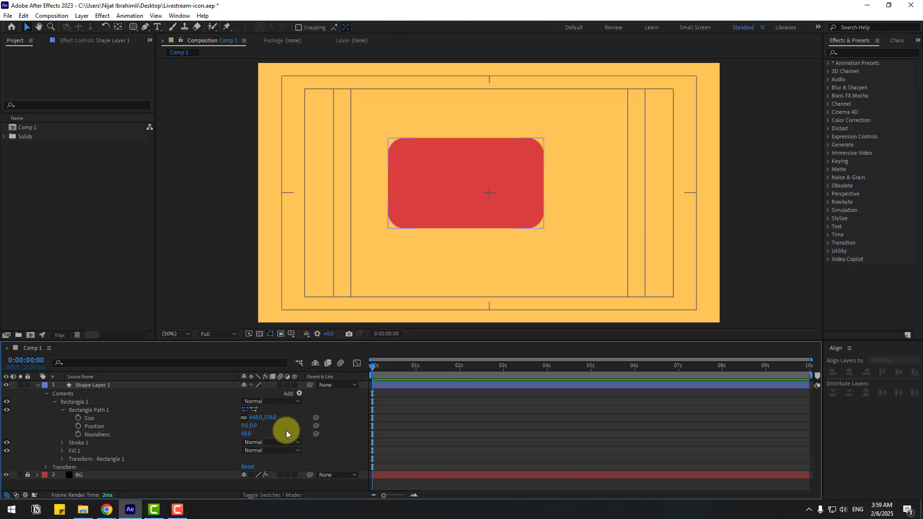
drag(250, 422, 240, 419)
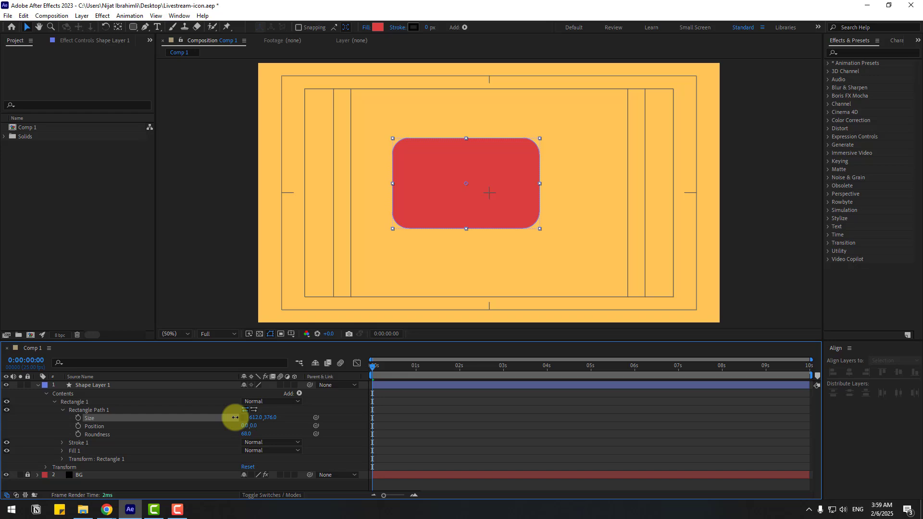
Change the rounded rectangle's fill colour to dark grey 333333 and collapse the layer's properties.
click(378, 27)
drag(286, 352, 206, 405)
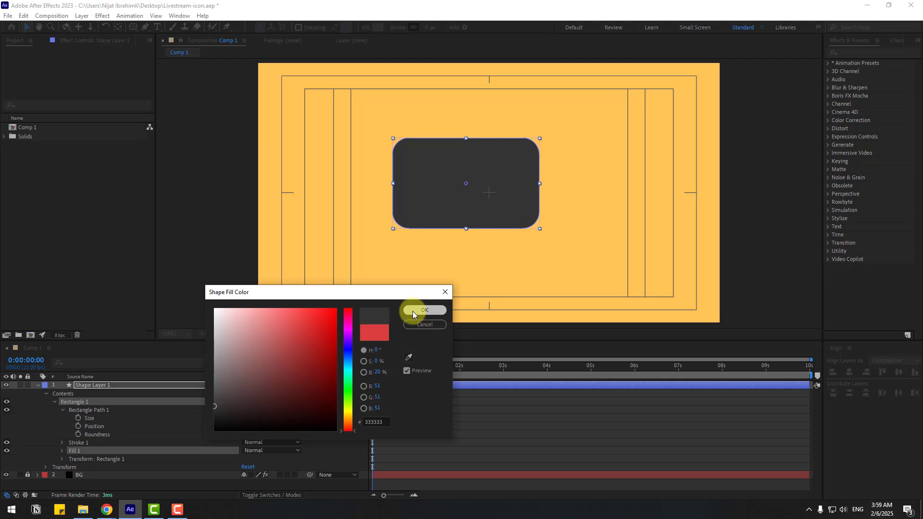
click(413, 311)
key(u)
Rename the rounded rectangle's shape layer as main_object.
click(114, 385)
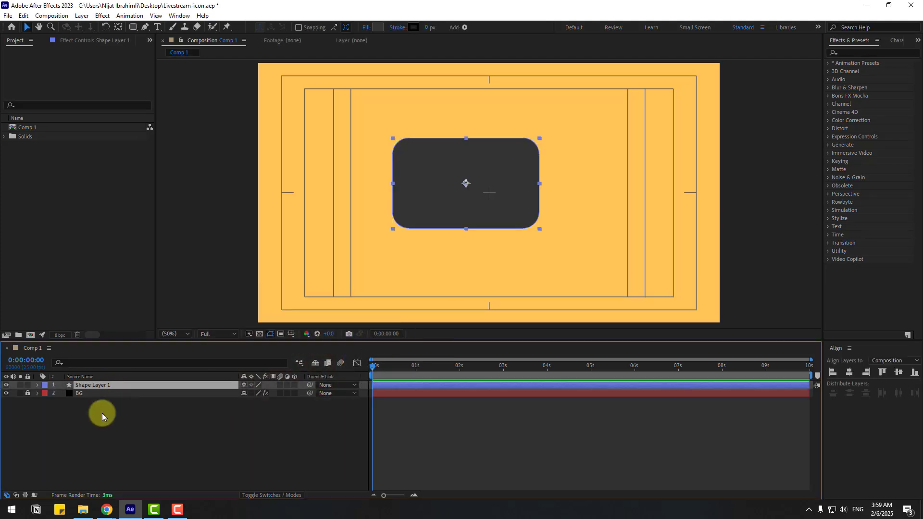
key(Return)
text(main_objec)
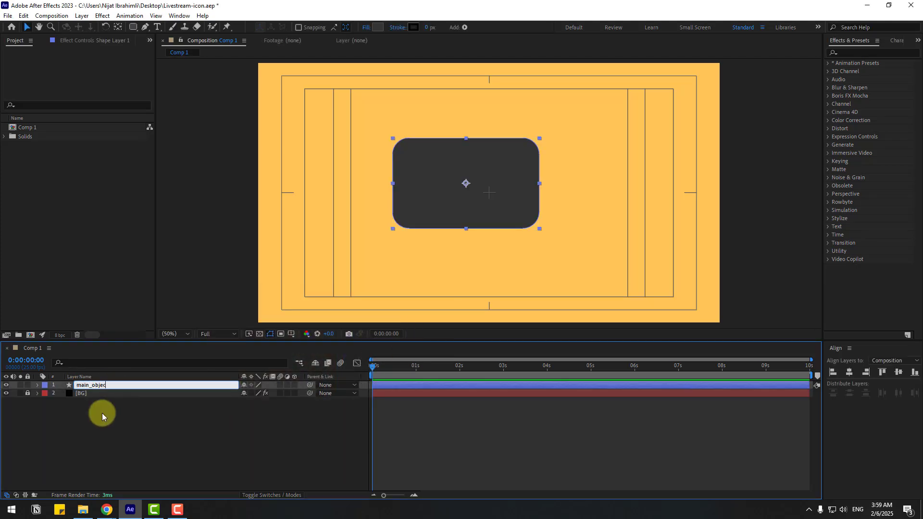
text(t)
key(Return)
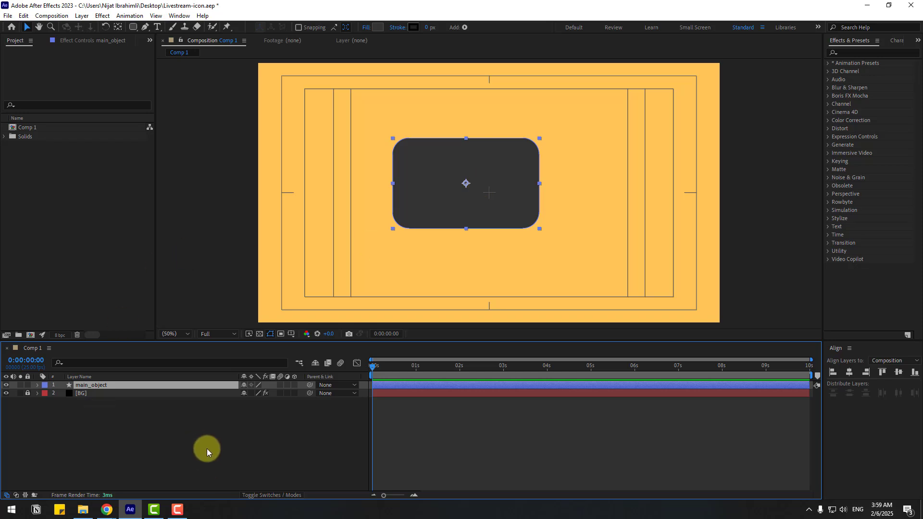
Move the main_object layer's anchor point to its bottom centre with Animation Composer's Anchor Point Mover.
click(119, 27)
scroll(492, 211, up, 4)
scroll(461, 207, down, 2)
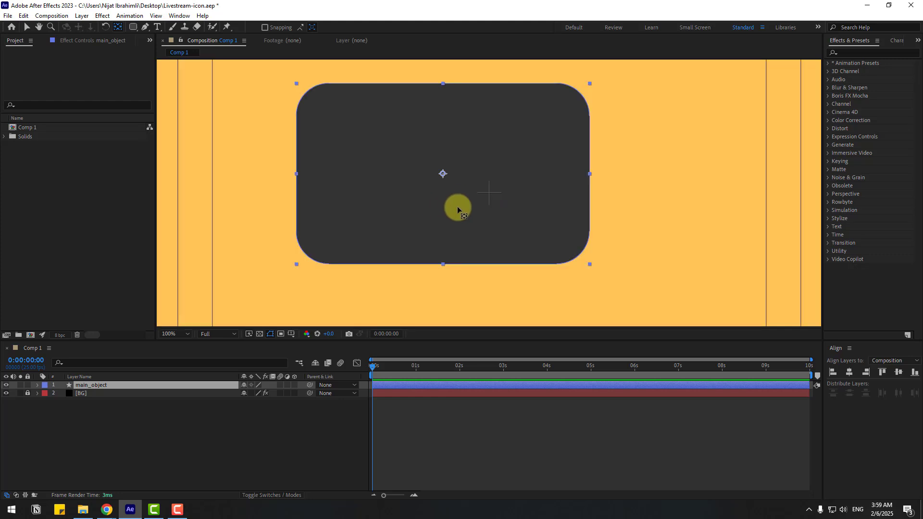
drag(461, 185, 469, 247)
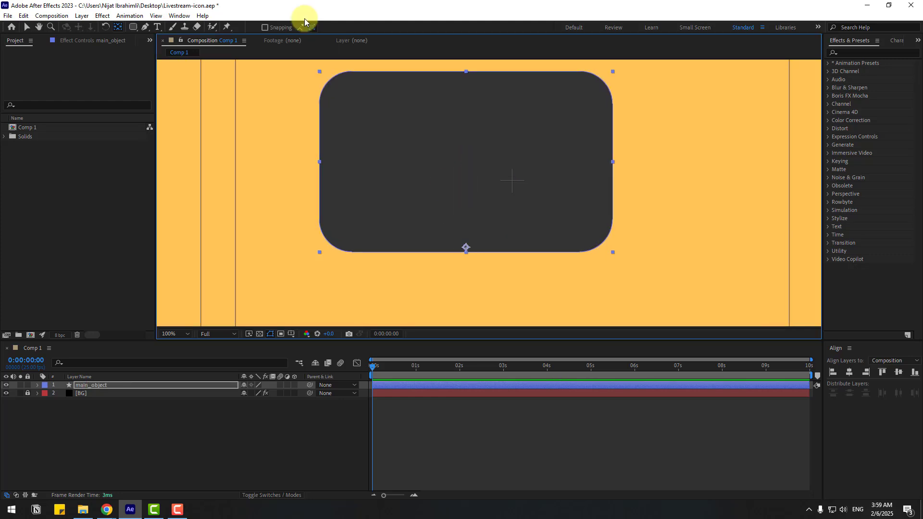
click(179, 15)
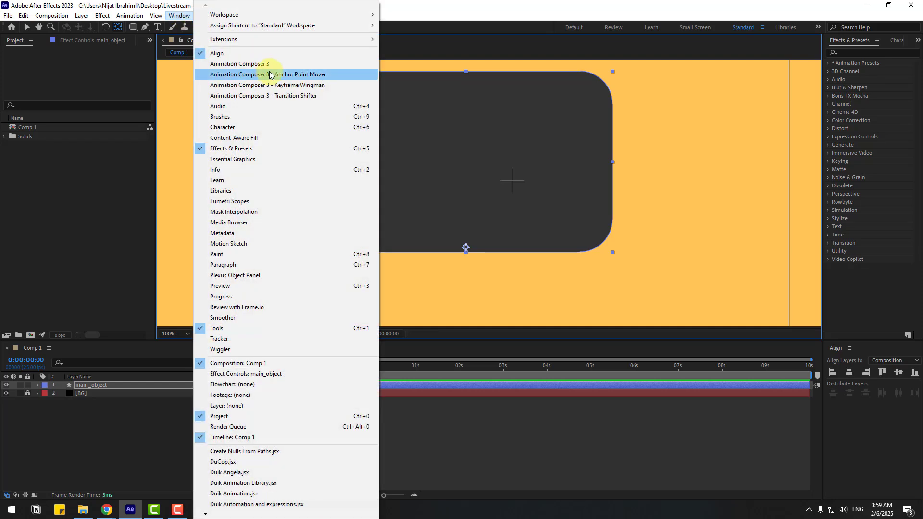
click(303, 75)
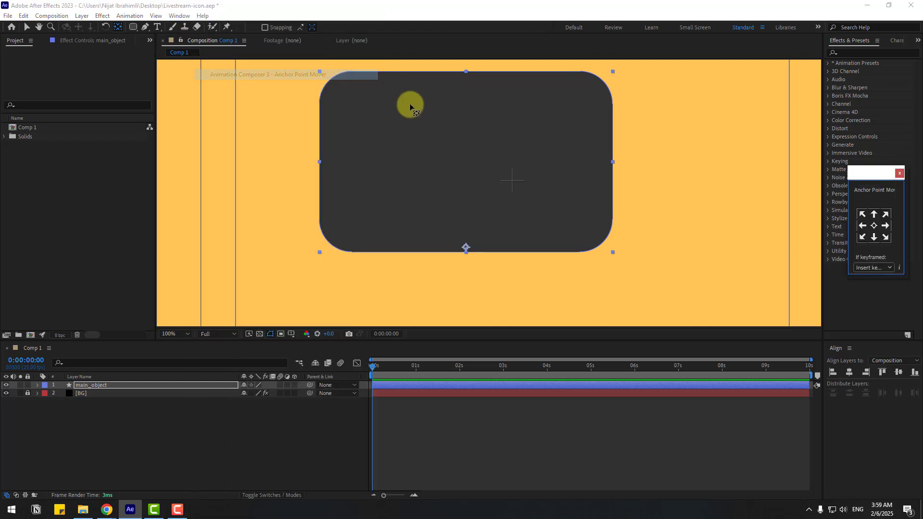
click(876, 239)
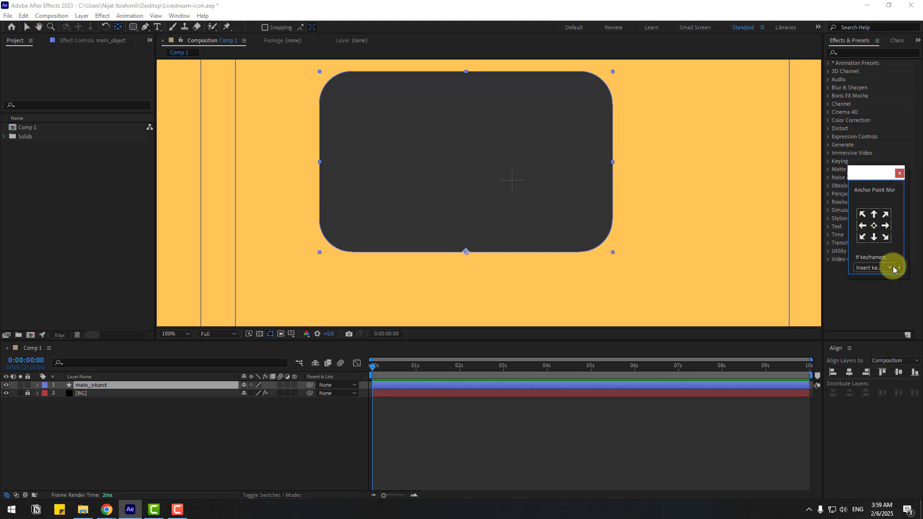
click(27, 27)
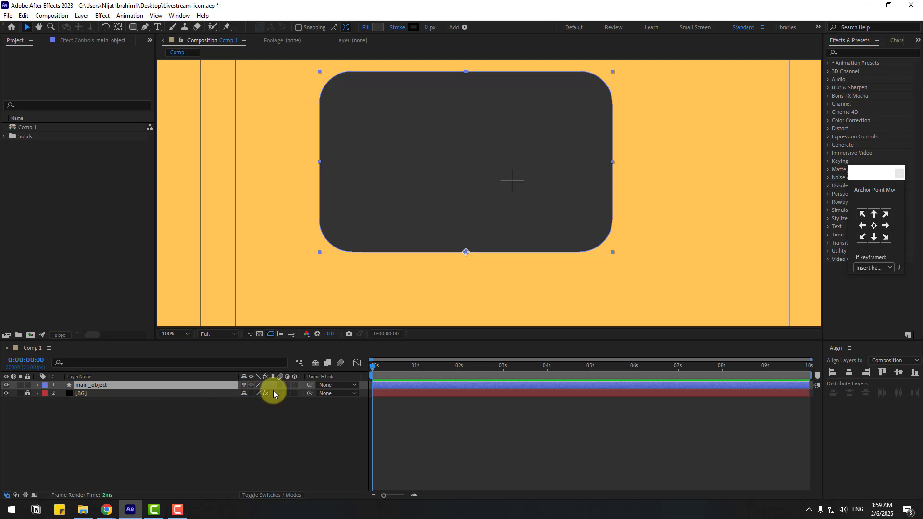
Unlink main_object's scale proportions and keyframe its scale at 100% horizontal, 0% vertical at 0:00:00:00.
key(s)
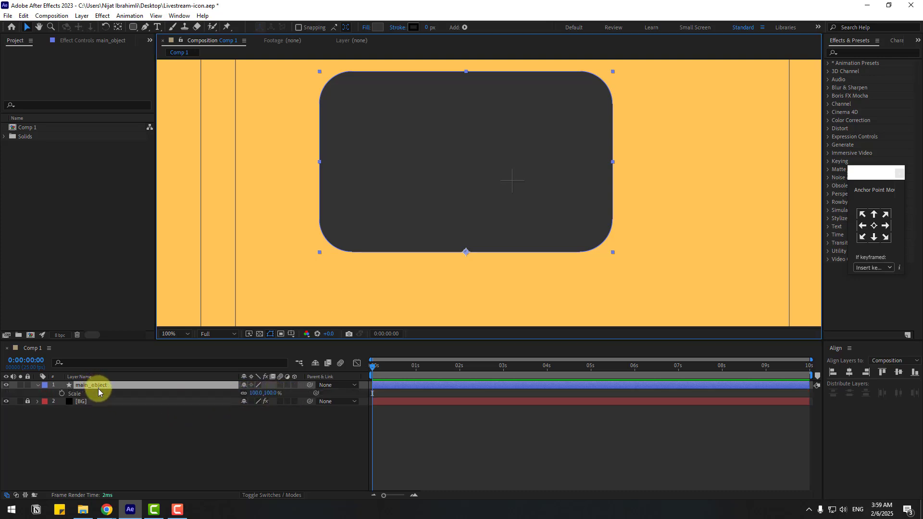
click(244, 393)
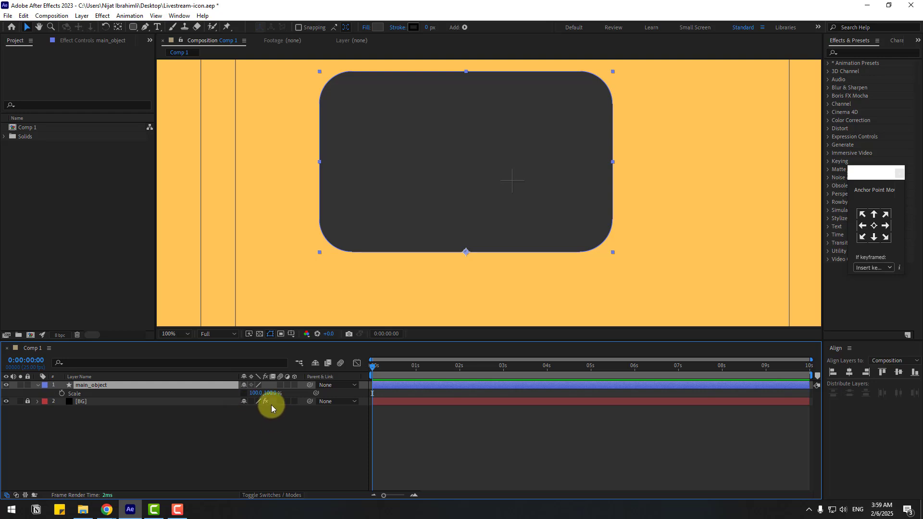
text(0)
key(Return)
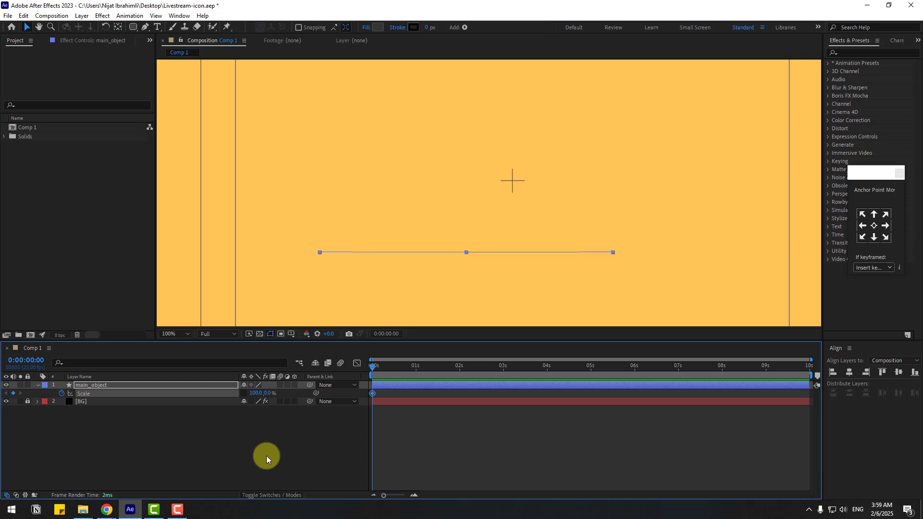
Add a scale keyframe on main_object at 0:00:00:10 with the vertical scale set to 110%.
key(shift+Page_Down)
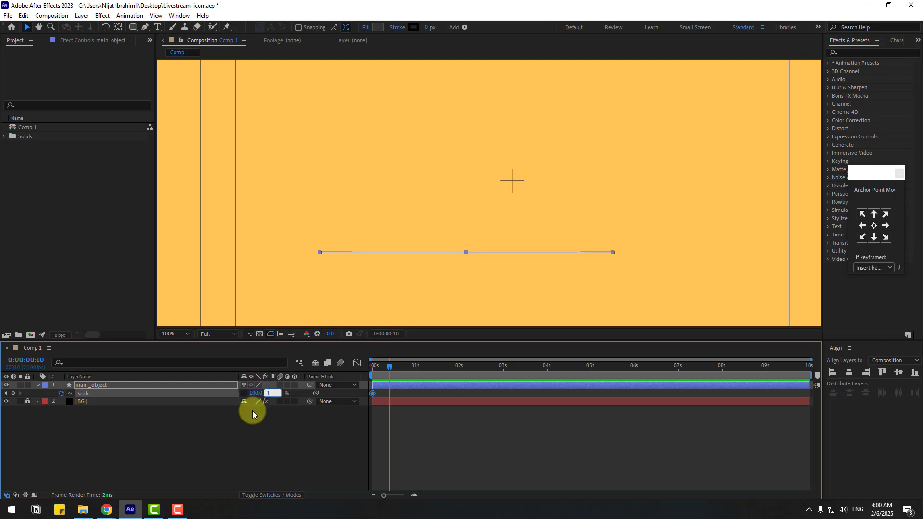
text(10)
key(Return)
drag(530, 199, 518, 225)
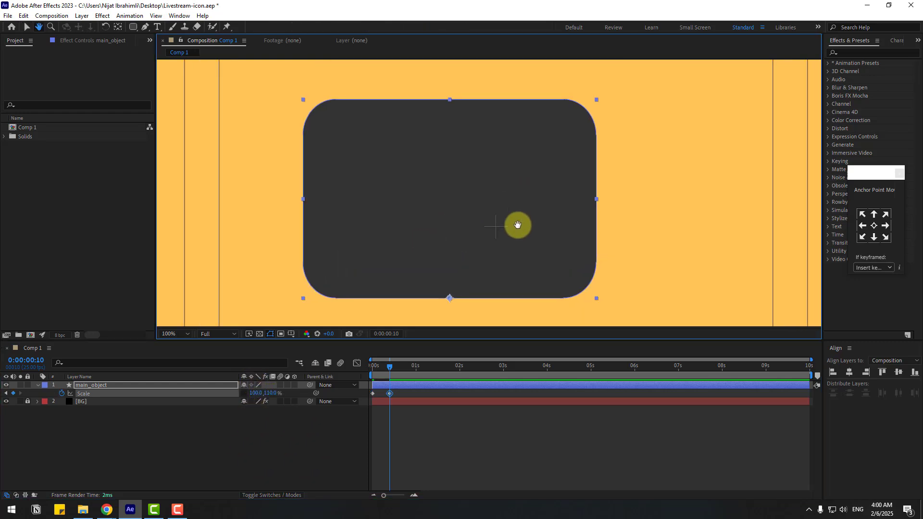
Add a scale keyframe on main_object at 0:00:00:20 with the vertical scale set to 95%.
mouse_move(388, 368)
mouse_down()
mouse_move(373, 371)
mouse_move(388, 368)
mouse_up()
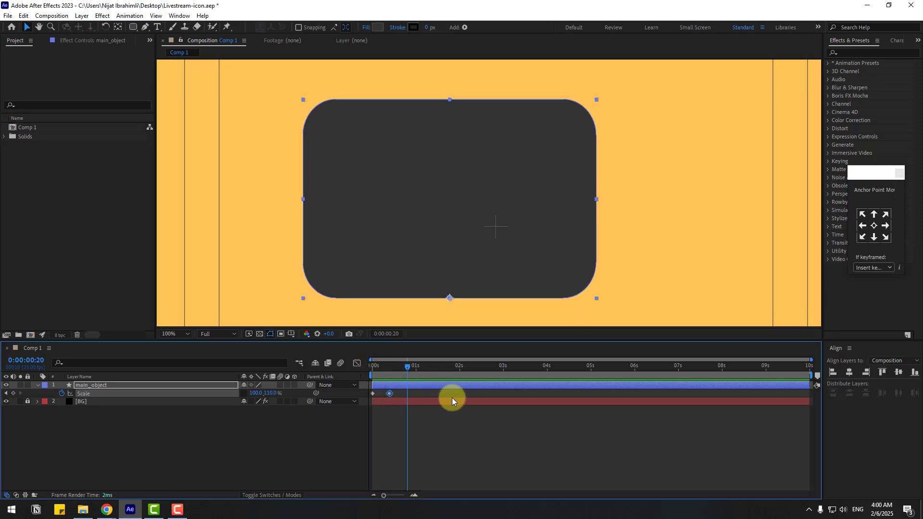
click(270, 393)
text(95)
key(Return)
Add a scale keyframe on main_object at 0:00:01:05 with the vertical scale set to 105%.
key(space)
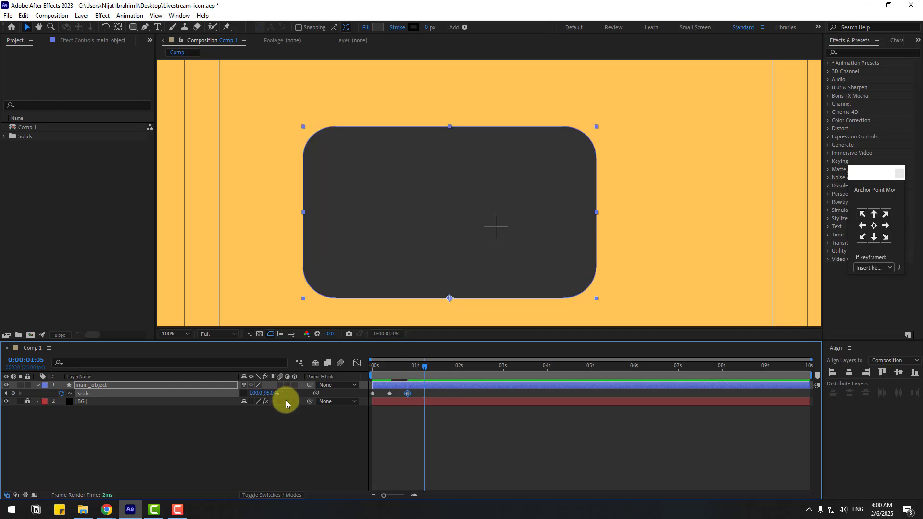
click(269, 393)
text(105)
key(Return)
Keyframe main_object's vertical scale at 98% at 0:00:01:15 and at 100% at 0:00:02:00.
key(shift+Page_Down)
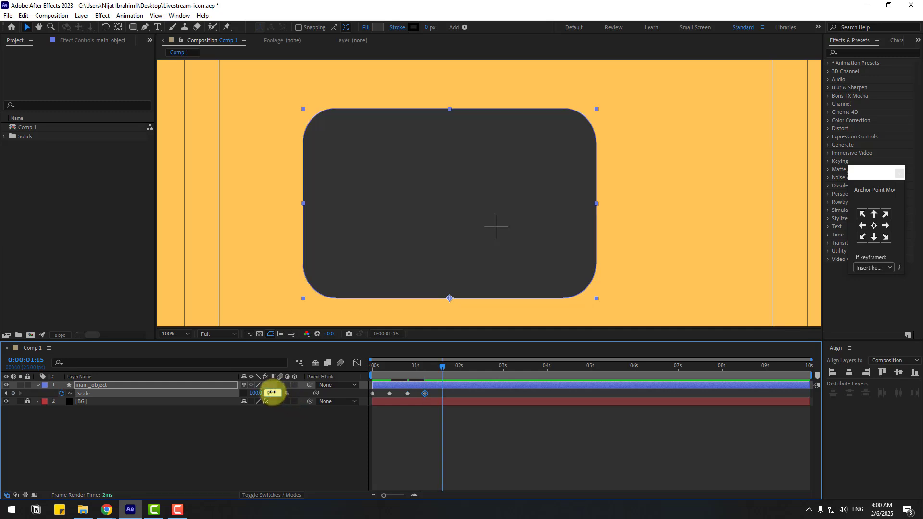
key(Return)
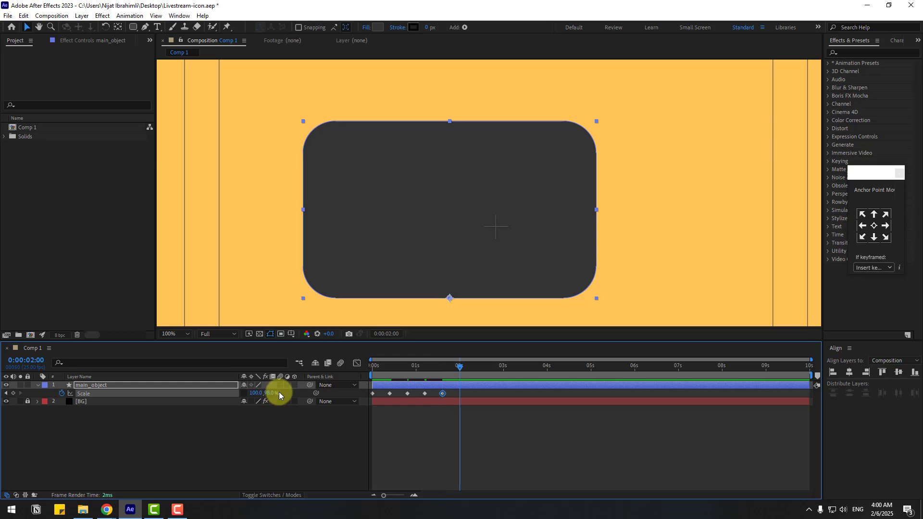
click(271, 393)
text(100)
key(Return)
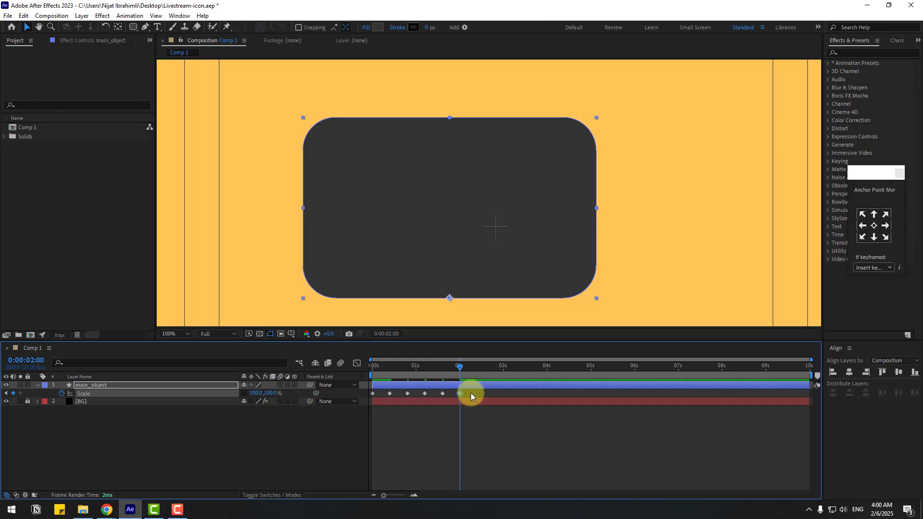
Apply Easy Ease to all of main_object's scale keyframes and preview the bounce animation.
drag(471, 393, 371, 395)
right_click(371, 395)
mouse_move(376, 390)
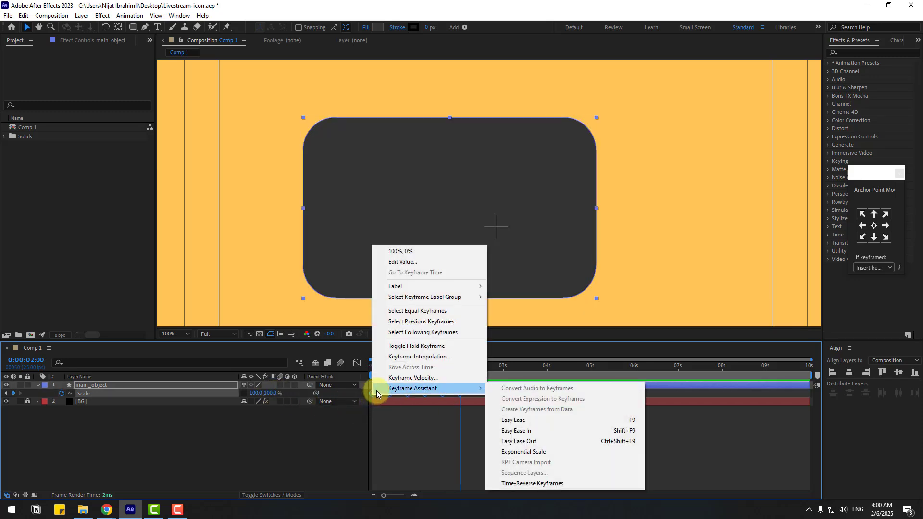
click(615, 420)
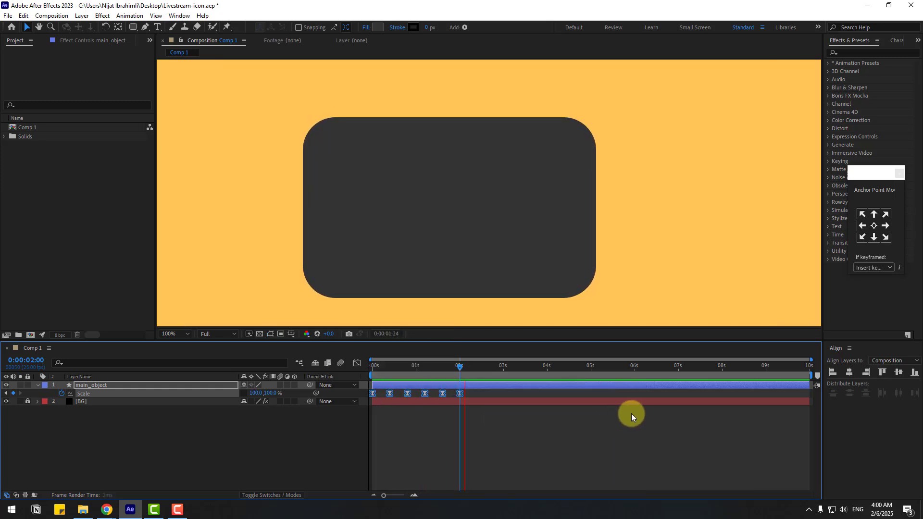
key(space)
click(283, 424)
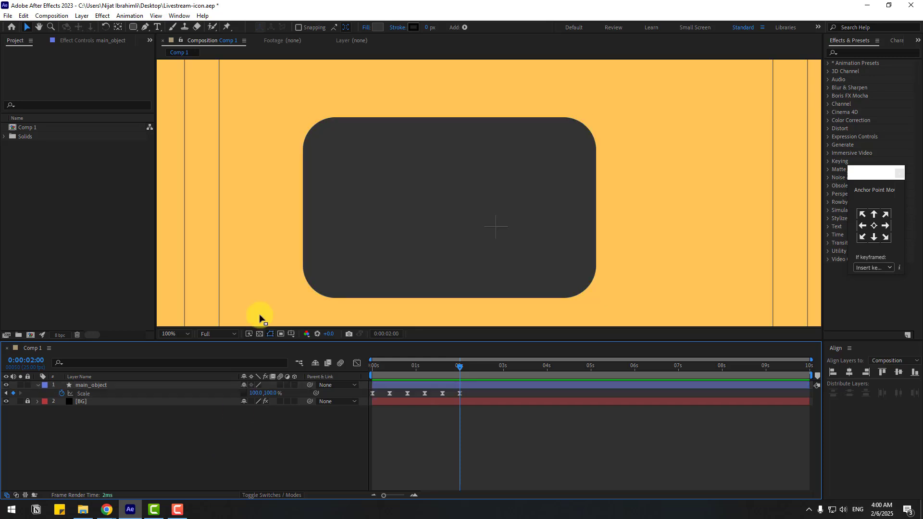
Draw a small circle on the left half of the dark rounded rectangle and fill it with red C94141.
click(133, 27)
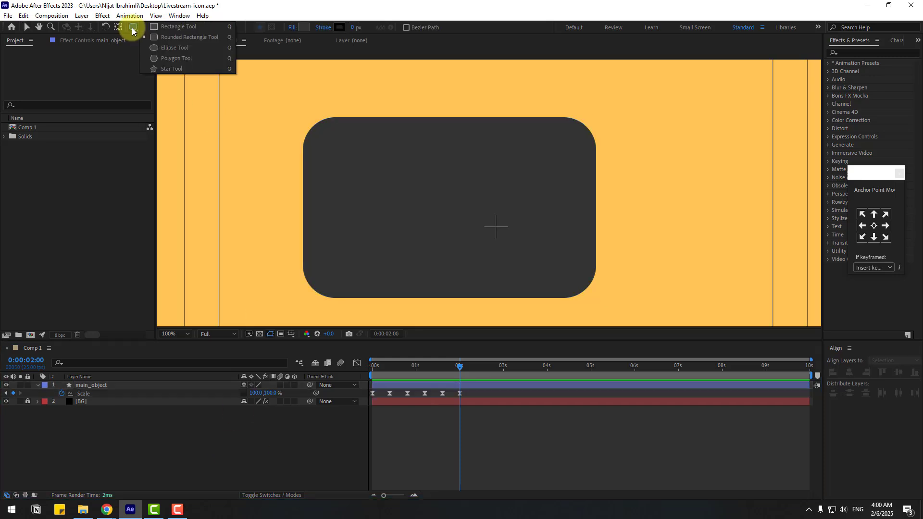
click(153, 48)
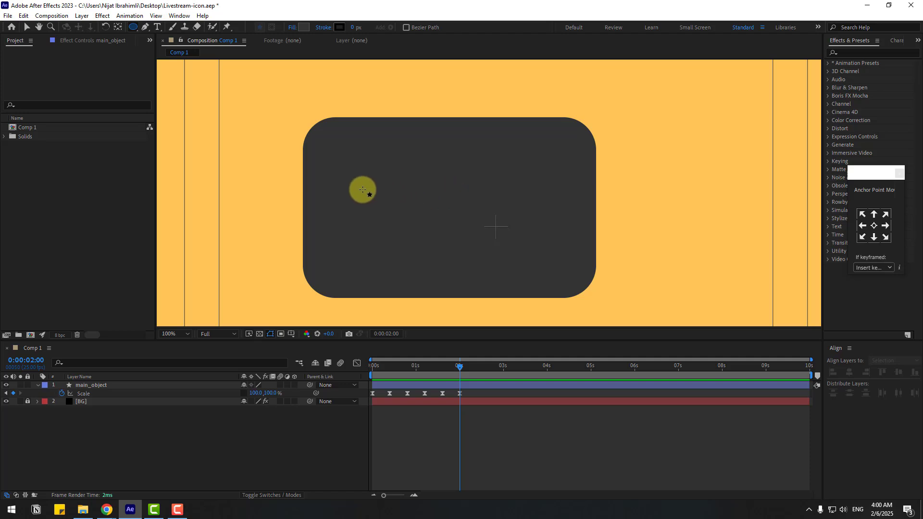
mouse_move(362, 190)
mouse_down()
mouse_move(400, 229)
mouse_move(413, 230)
mouse_up()
click(26, 29)
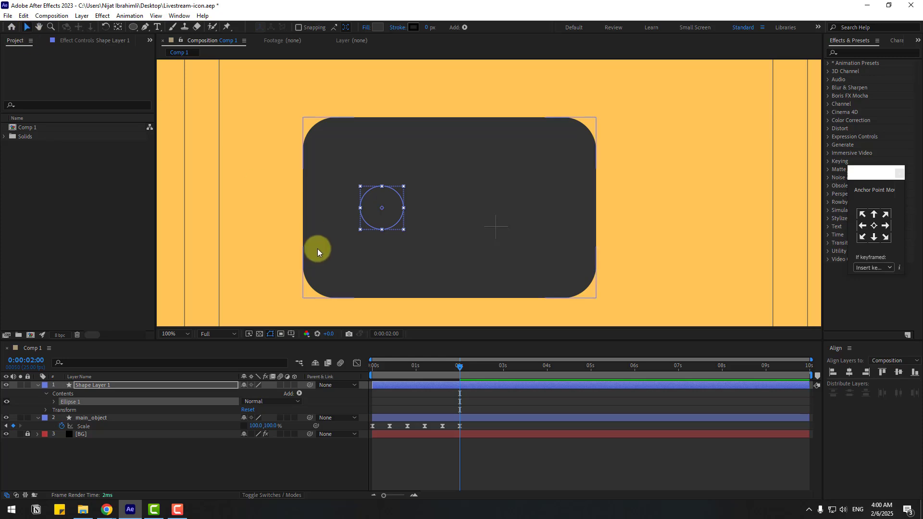
click(376, 30)
drag(327, 342, 297, 334)
click(439, 310)
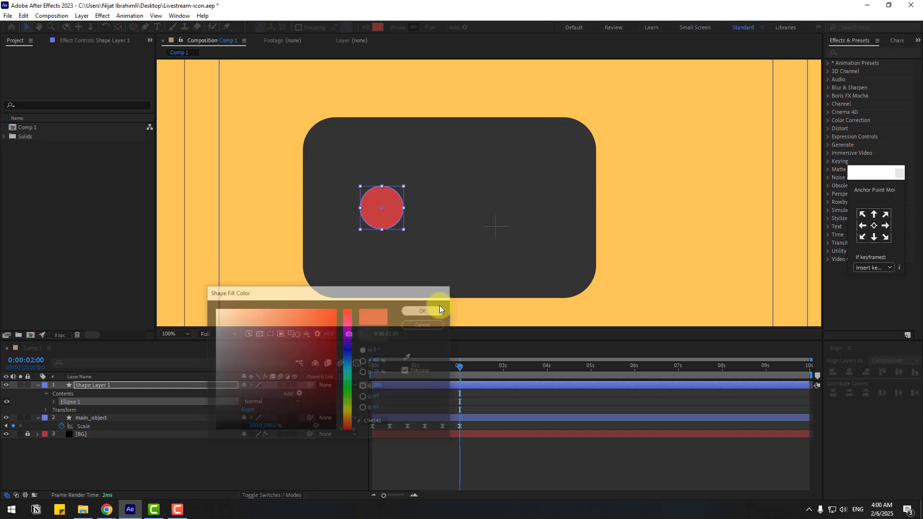
Collapse the red circle's shape layer and rename it left.
click(38, 385)
click(99, 385)
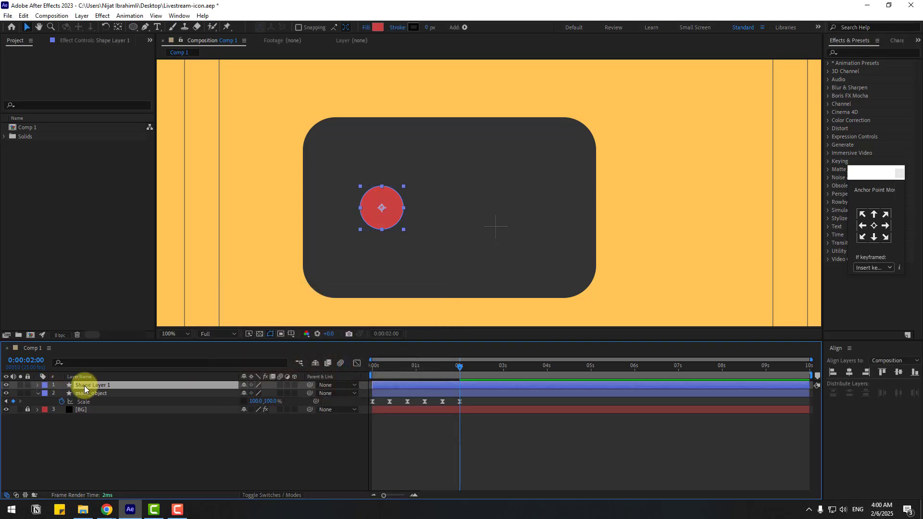
key(Return)
text(left)
key(Return)
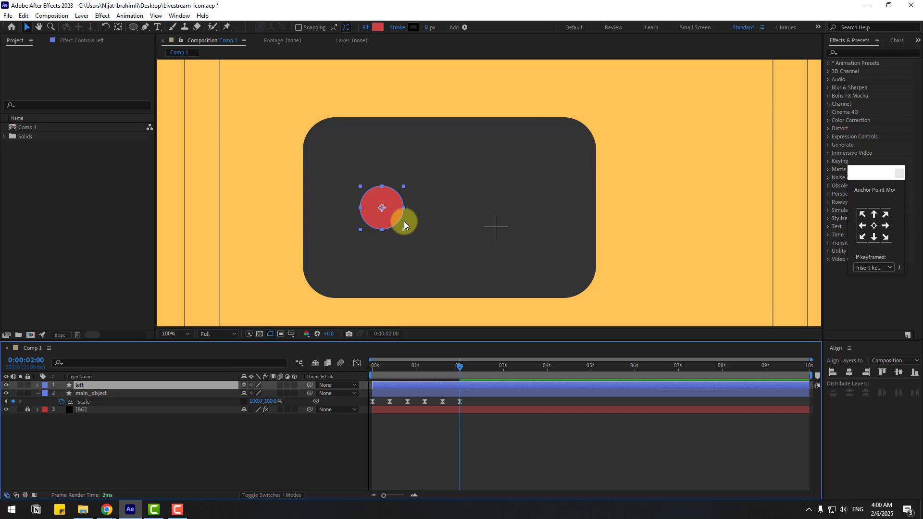
Move the circle to the dark rectangle's lower edge at about 713, 631, and start its layer and position keyframing at 0:00:02:00.
drag(390, 212, 388, 281)
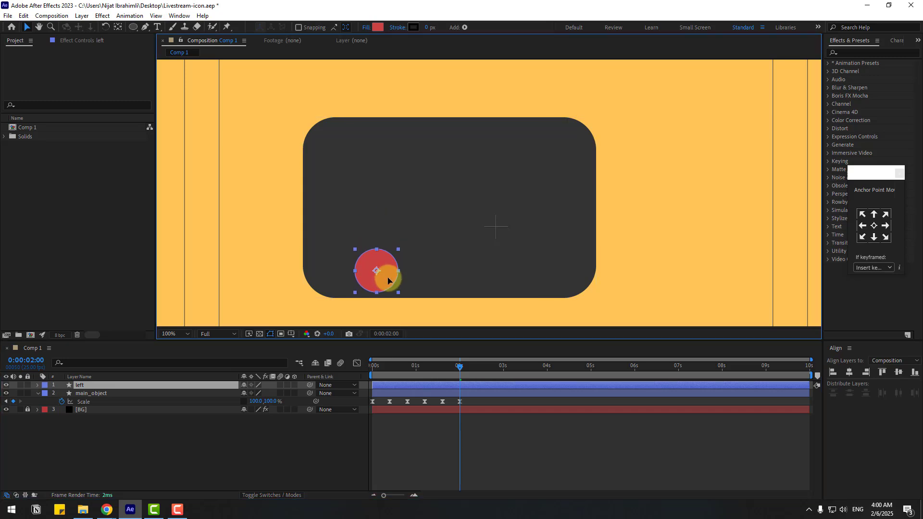
drag(381, 385, 466, 384)
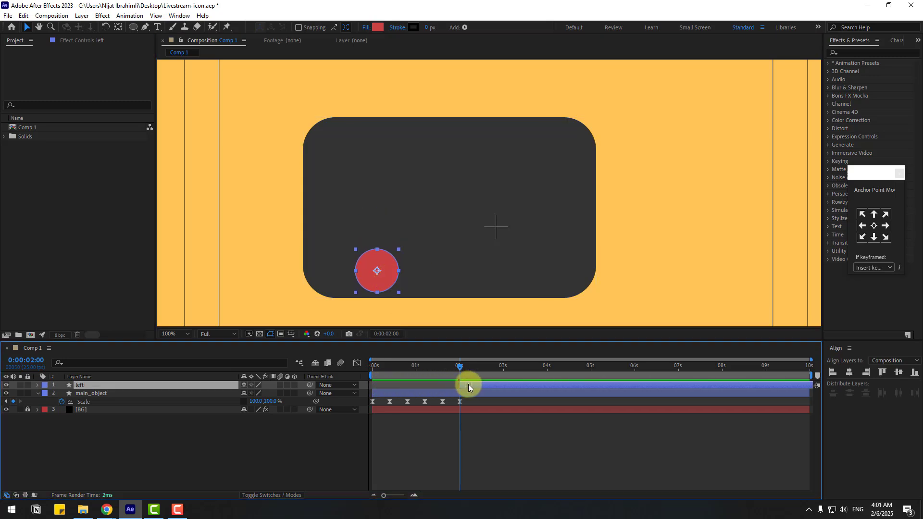
key(p)
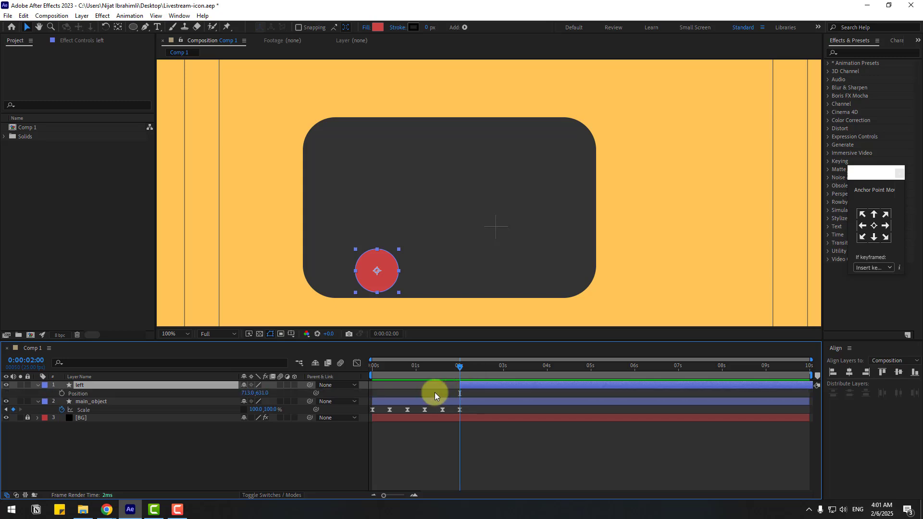
click(61, 394)
Add a position keyframe at 0:00:02:10 that raises the circle above the dark rectangle to 713, 155.
key(shift+Page_Down)
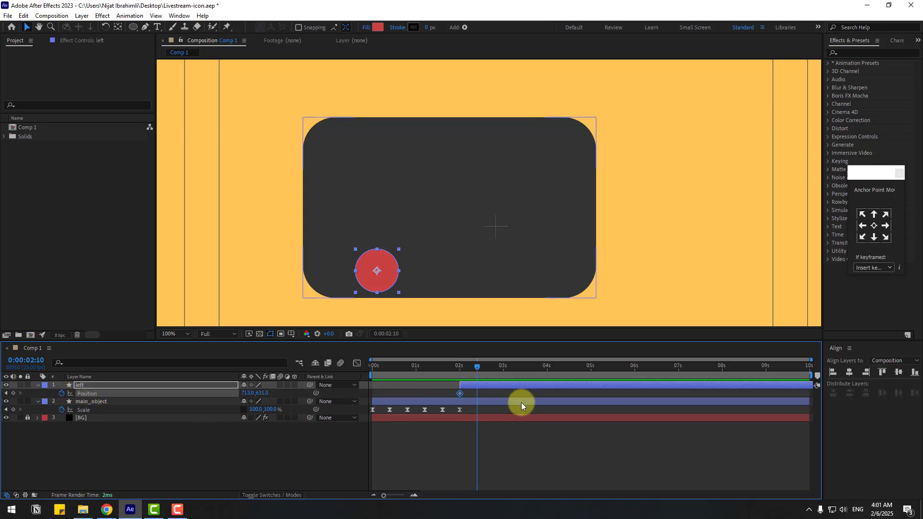
drag(335, 220, 328, 241)
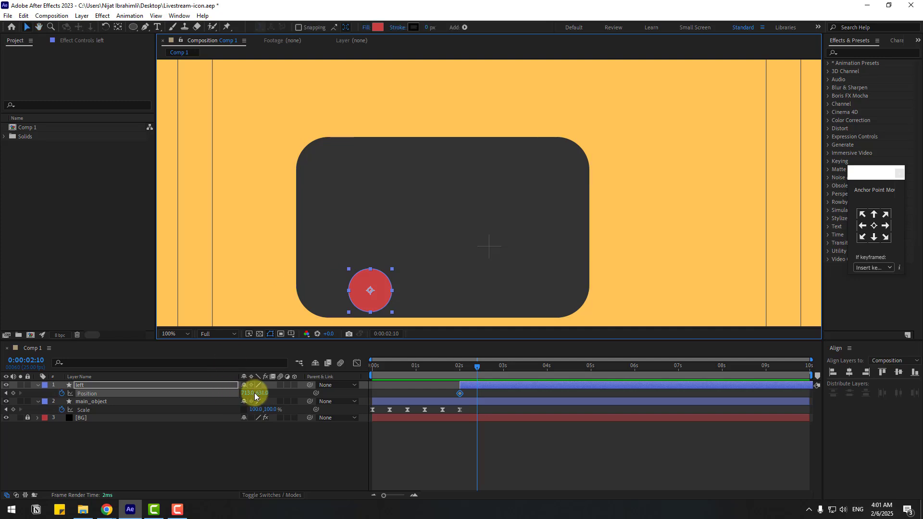
drag(261, 393, 84, 359)
scroll(431, 197, down, 1)
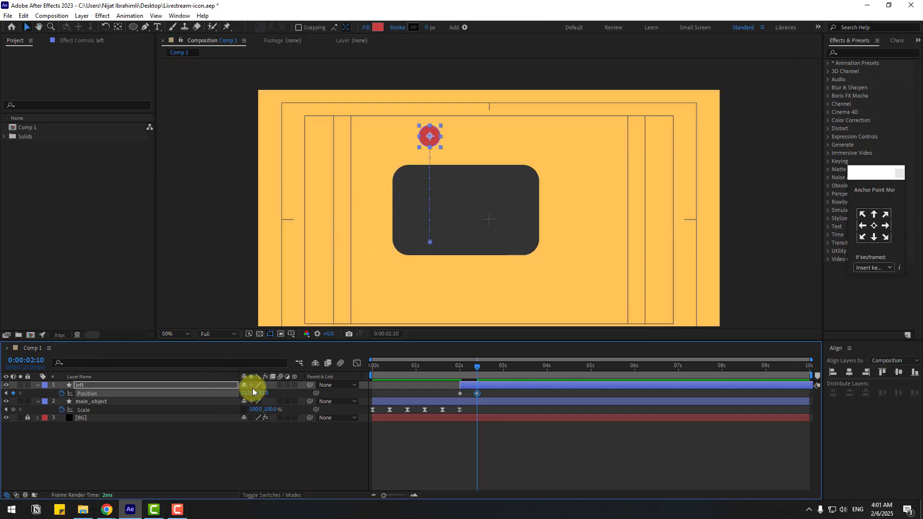
drag(248, 392, 433, 175)
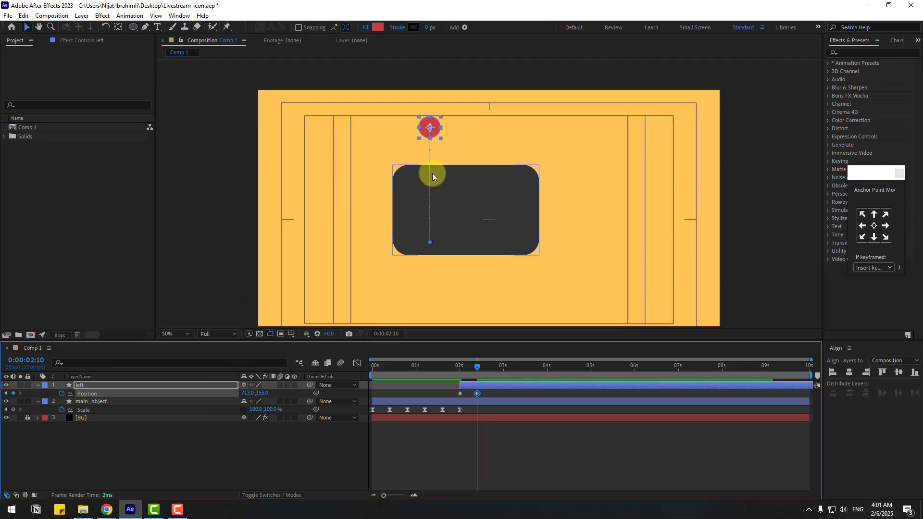
Keyframe the left layer's position at 713, 259 at 0:00:02:20 and at 713, 246 at 0:00:02:23.
scroll(270, 122, up, 2)
scroll(388, 204, up, 1)
scroll(325, 207, up, 1)
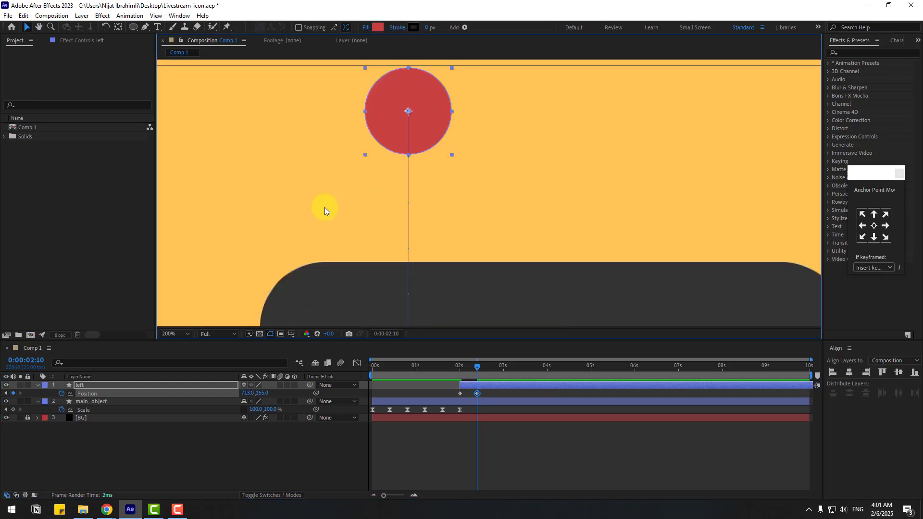
key(shift+Page_Down)
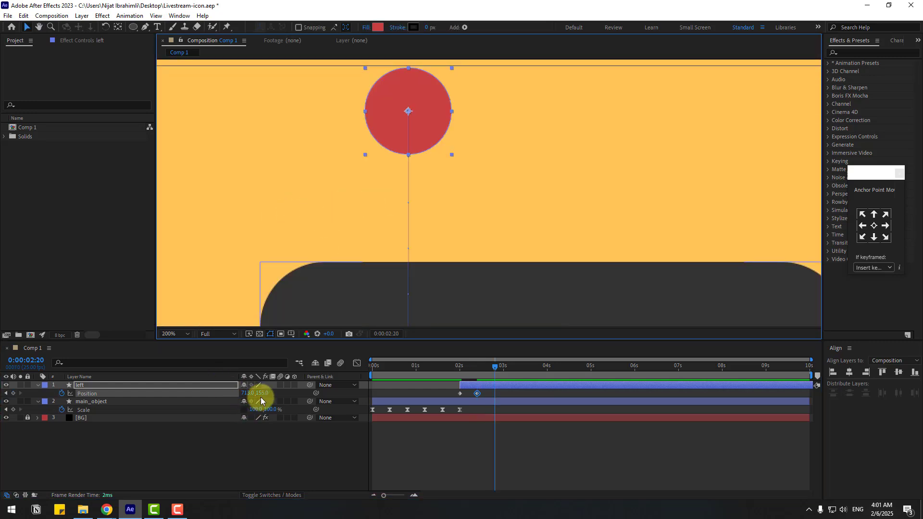
drag(263, 394, 313, 393)
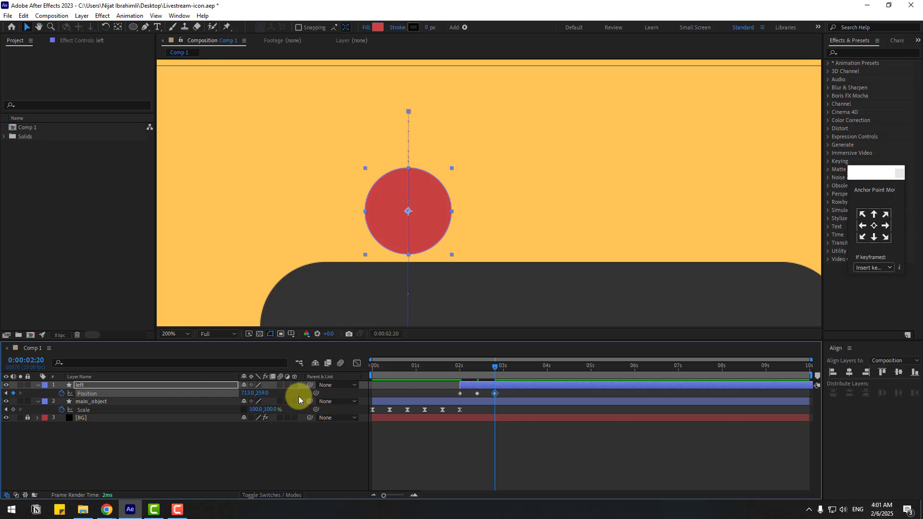
key(Page_Down)
key(Page_Down)
key(Page_Down)
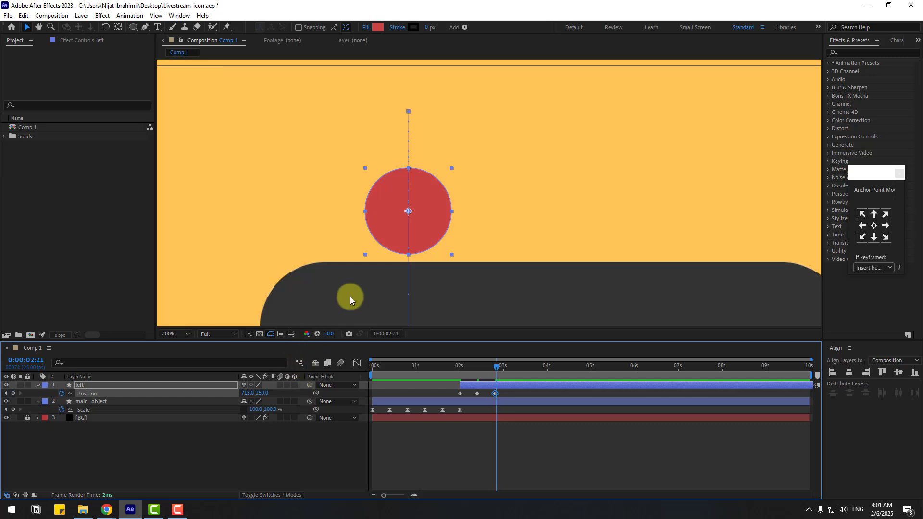
key(period)
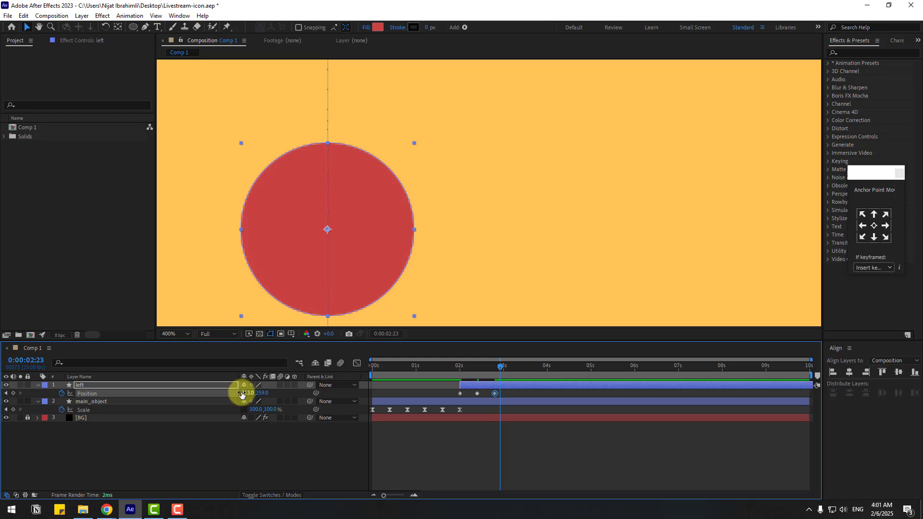
mouse_move(260, 393)
mouse_down()
mouse_move(250, 392)
mouse_move(274, 395)
mouse_up()
key(comma)
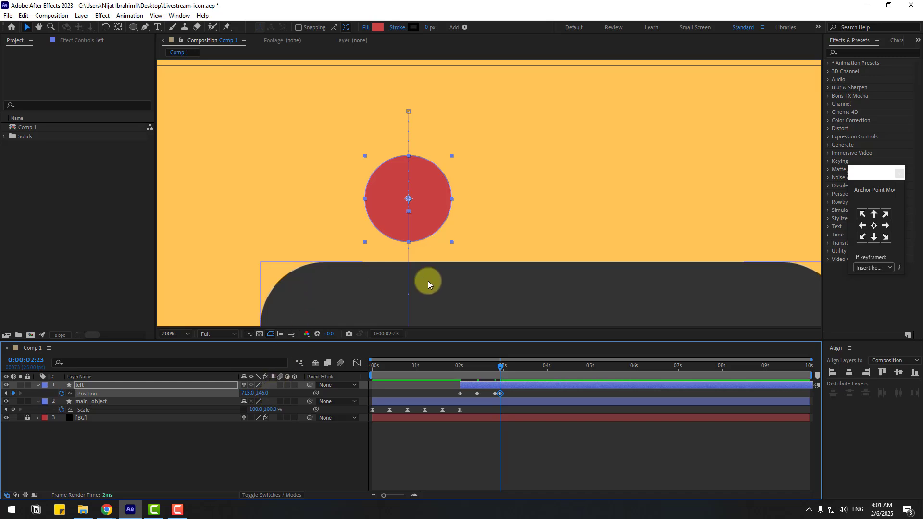
Add more small up-and-down position keyframes three frames apart for the circle, ending at 713, 259 at 0:00:03:07.
key(Page_Down)
key(Page_Down)
key(Page_Down)
mouse_move(262, 392)
mouse_down()
mouse_move(272, 393)
mouse_move(253, 391)
mouse_move(268, 392)
mouse_up()
key(Page_Down)
key(Page_Down)
key(Page_Down)
key(Page_Down)
key(Page_Down)
key(Page_Down)
Apply Easy Ease to all of the left layer's position keyframes.
drag(526, 394, 457, 396)
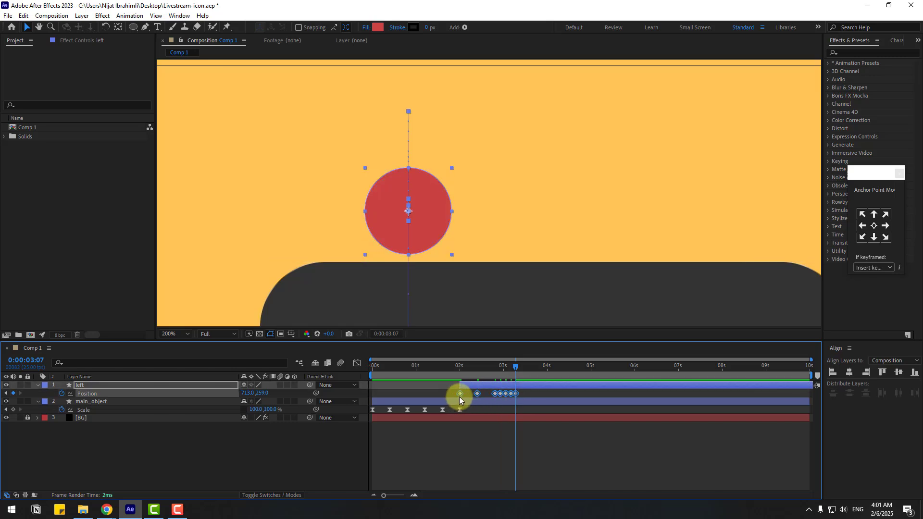
right_click(460, 394)
mouse_move(553, 388)
click(598, 419)
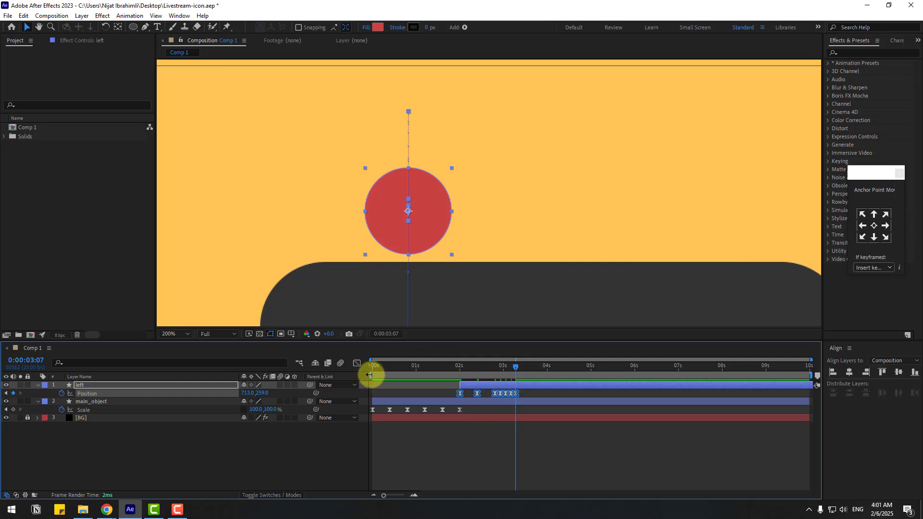
Start the work area just before 0:00:02:00 and preview the circle's bounce.
drag(372, 376, 452, 375)
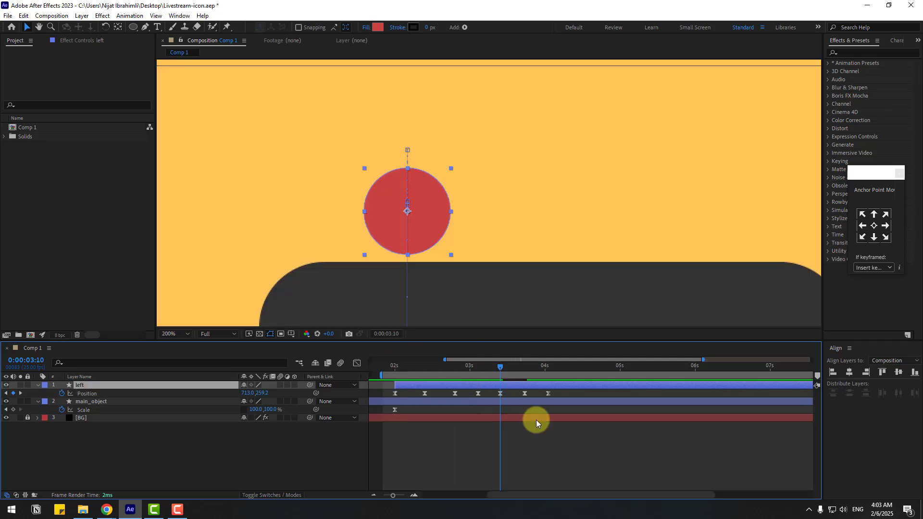
key(space)
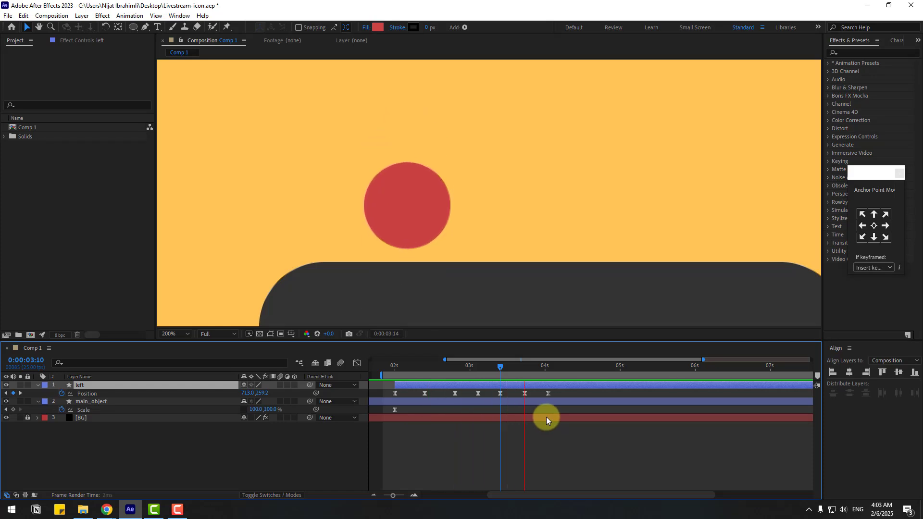
key(space)
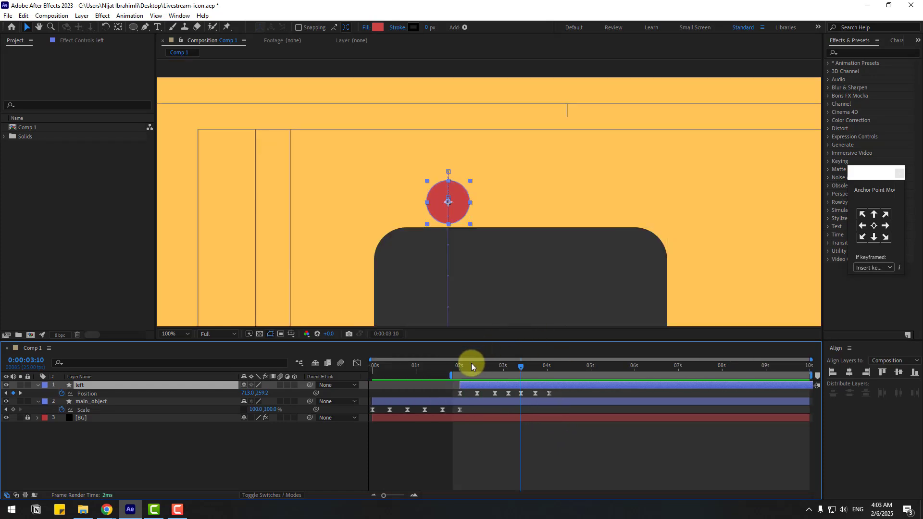
Add a scale keyframe on the left layer at 0:00:02:00 with the unlinked horizontal scale narrowed to about 61%.
drag(471, 363, 460, 364)
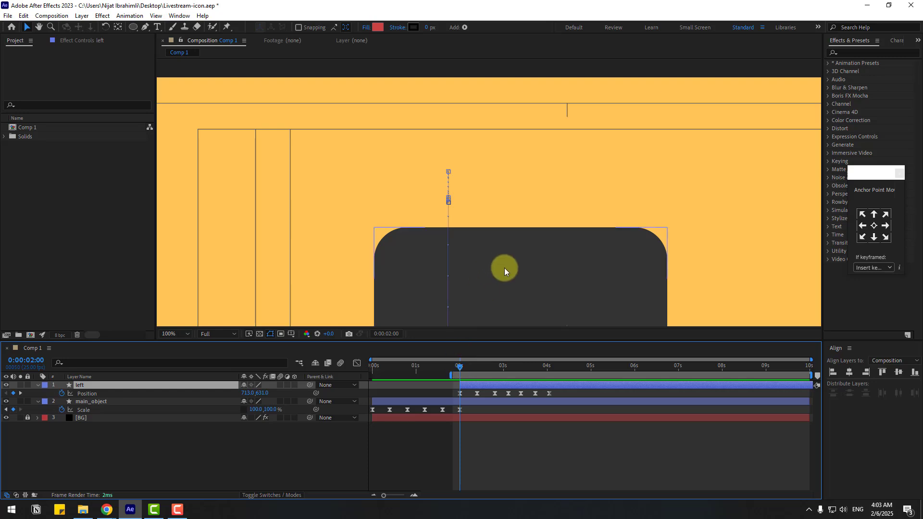
scroll(503, 267, down, 1)
drag(499, 263, 487, 232)
key(alt+shift+s)
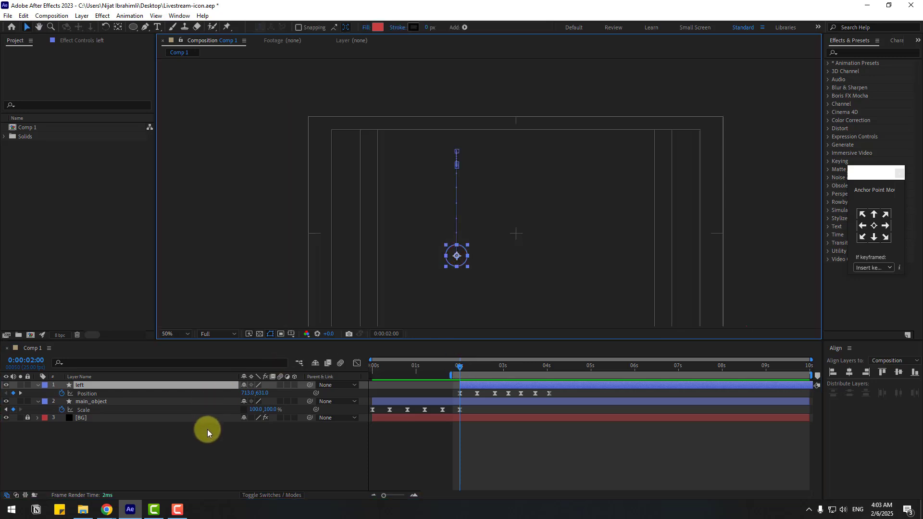
click(242, 402)
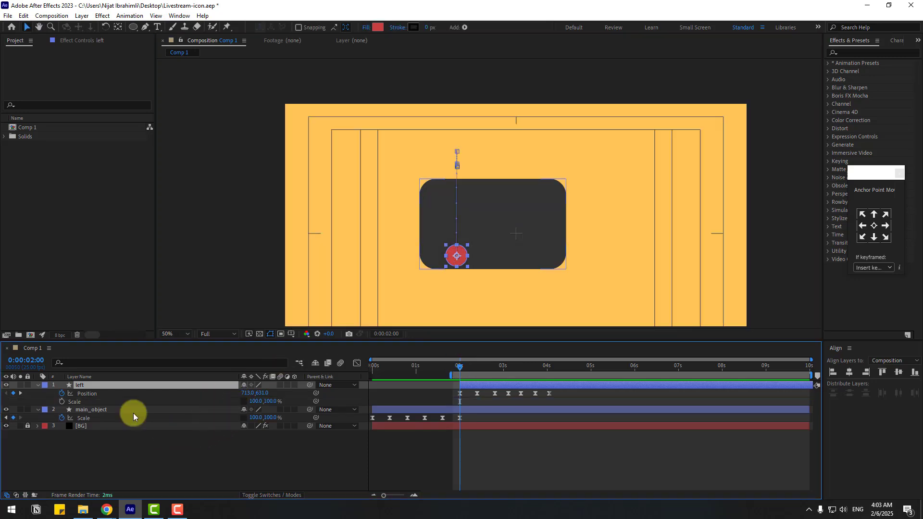
click(77, 402)
drag(268, 401, 240, 401)
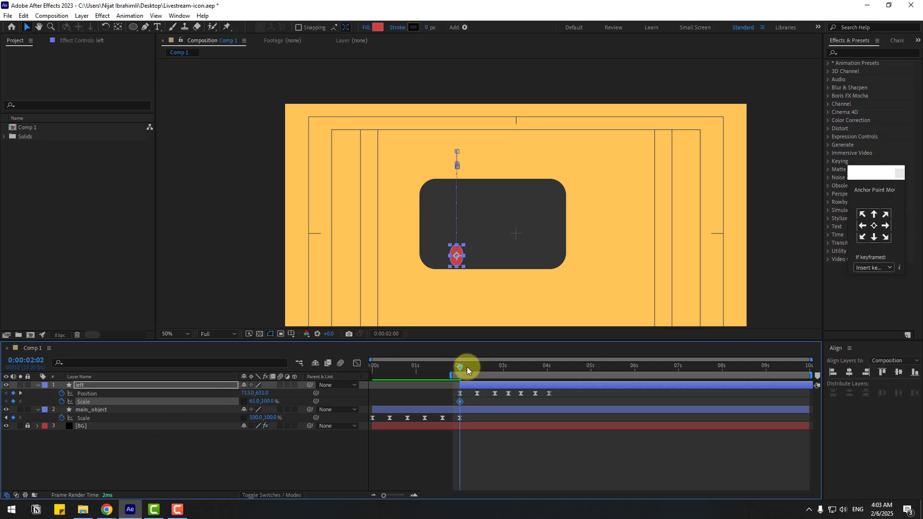
Keyframe the left layer's scale at 110% horizontal and 92% vertical at 0:00:02:10.
drag(467, 368, 477, 369)
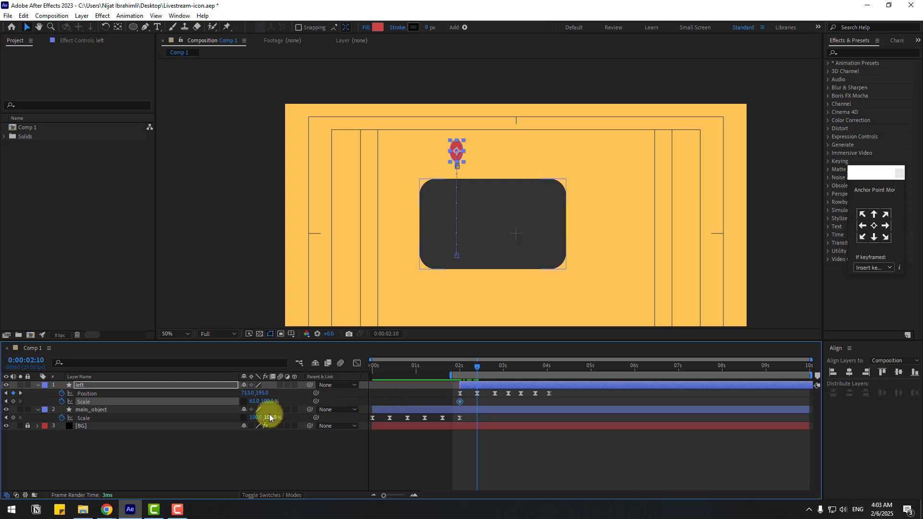
click(254, 401)
text(1)
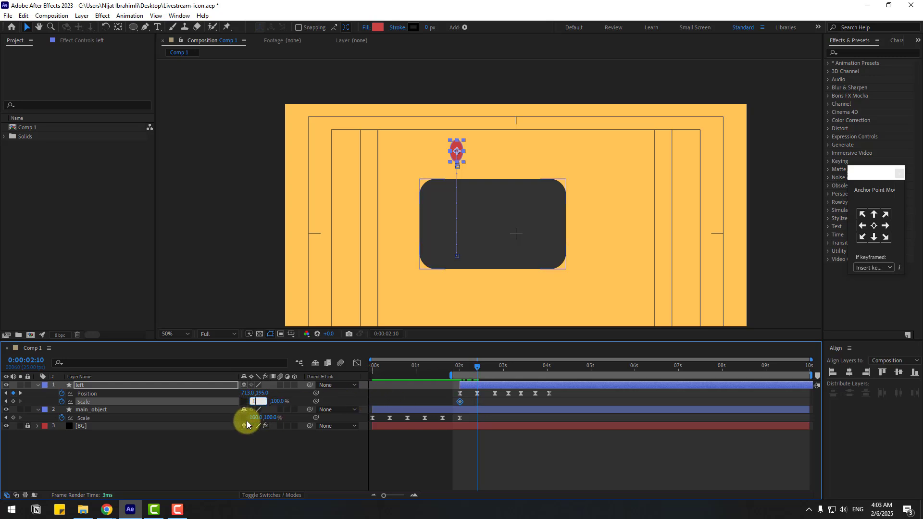
text(10)
key(Tab)
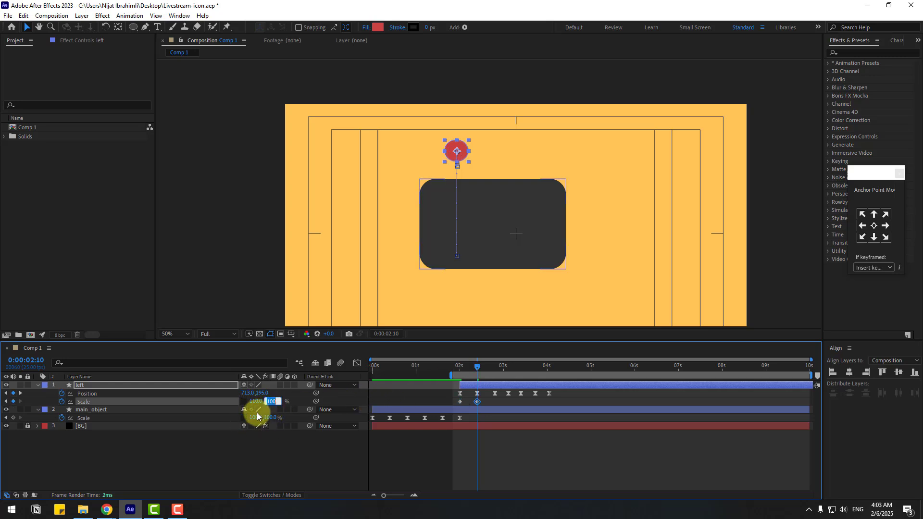
text(92)
key(Return)
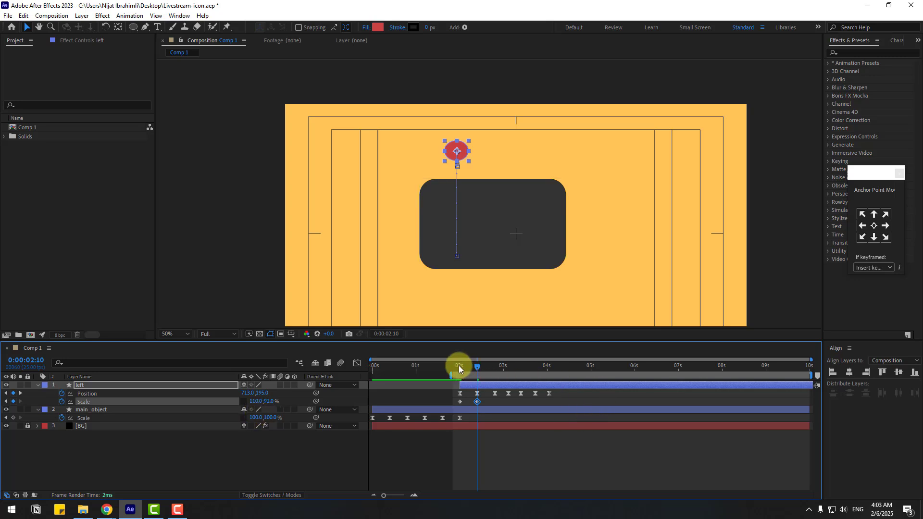
Keyframe the left layer's scale at 92% horizontal and 105% vertical at 0:00:02:20.
drag(458, 366, 496, 369)
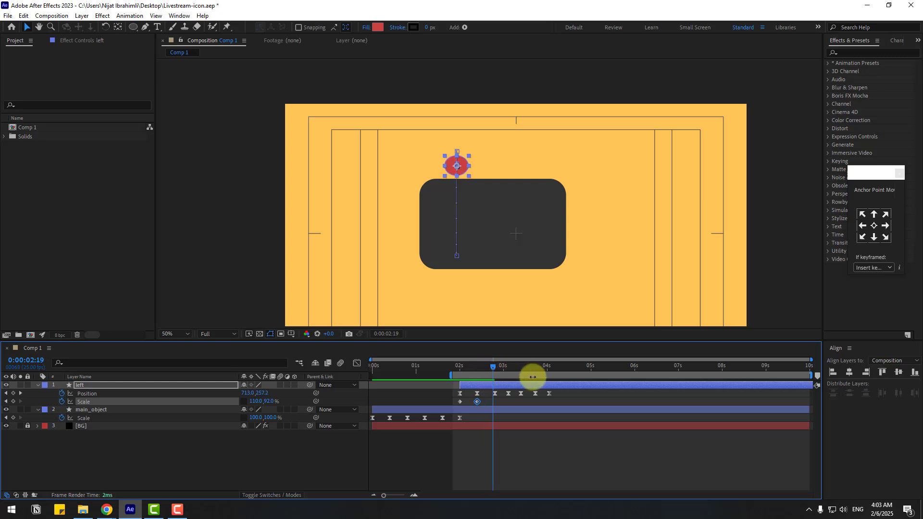
click(257, 402)
text(92)
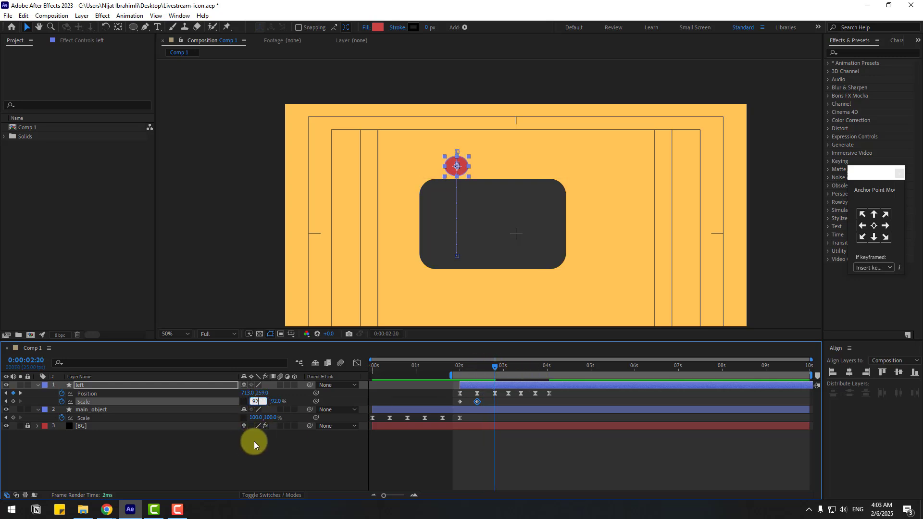
key(Return)
click(267, 402)
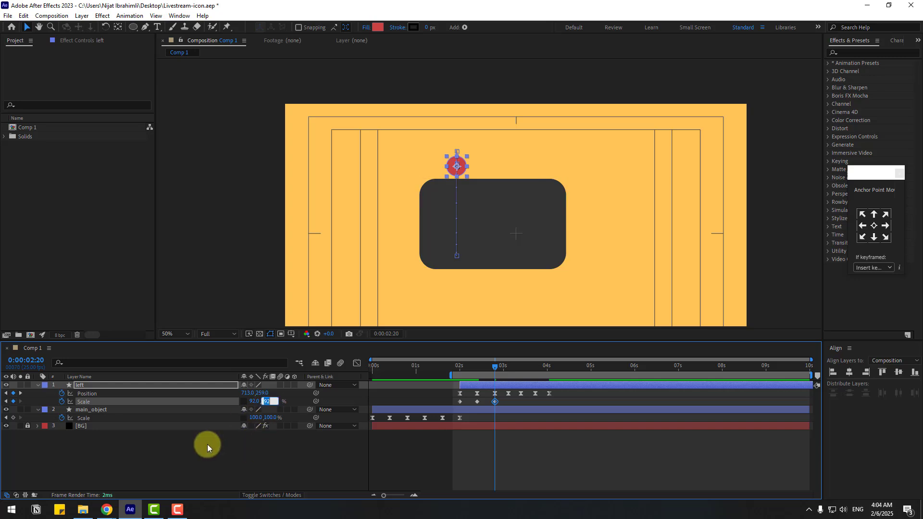
text(105)
key(Return)
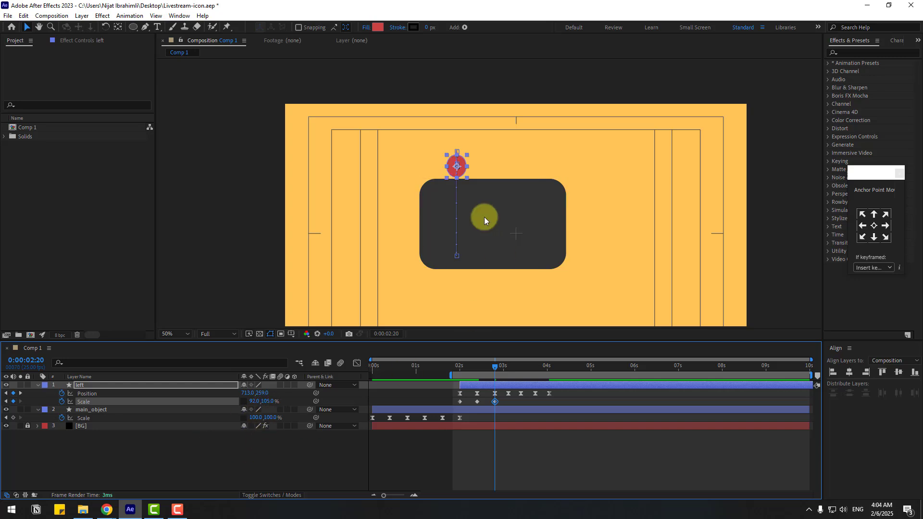
Keyframe the left layer's scale at 102% horizontal and 98% vertical at 0:00:03:03.
scroll(486, 211, up, 2)
drag(471, 368, 496, 368)
key(Page_Down)
key(Page_Down)
key(Page_Down)
key(Page_Down)
key(Page_Down)
key(Page_Down)
key(Page_Down)
key(Page_Down)
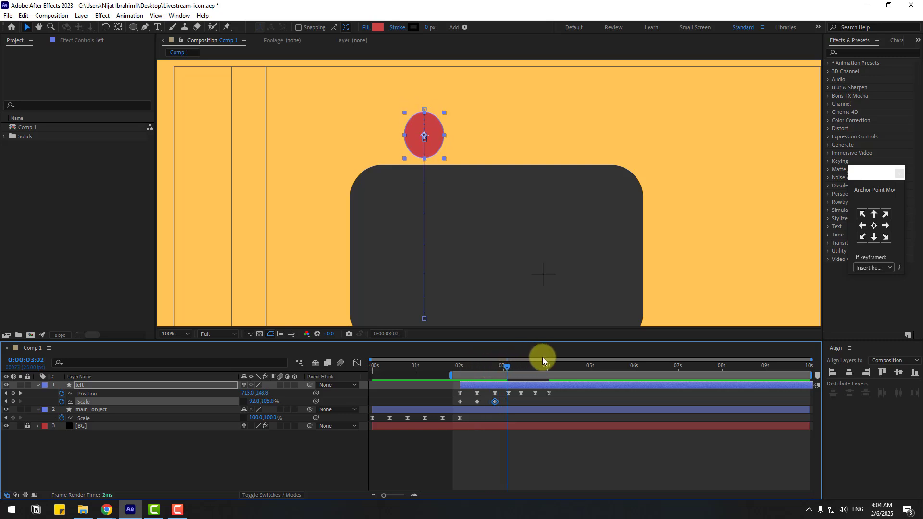
click(254, 402)
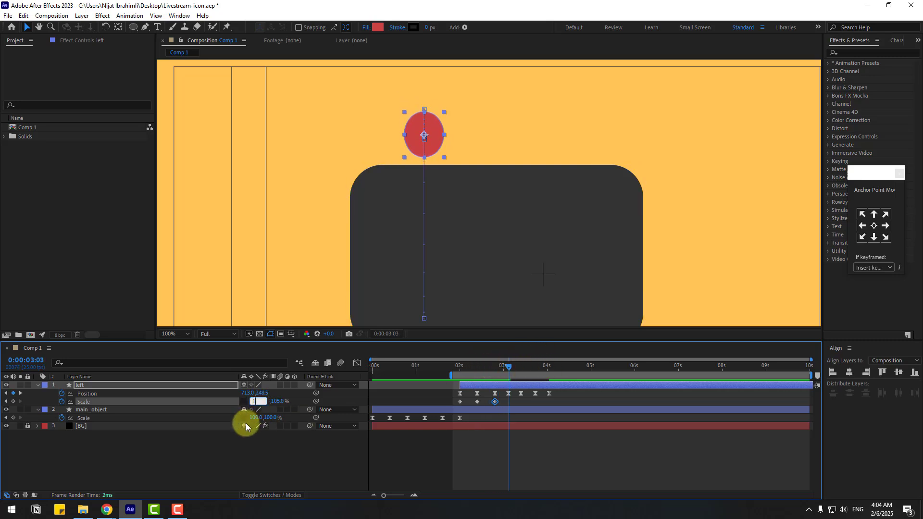
text(102)
key(Return)
click(275, 402)
text(98)
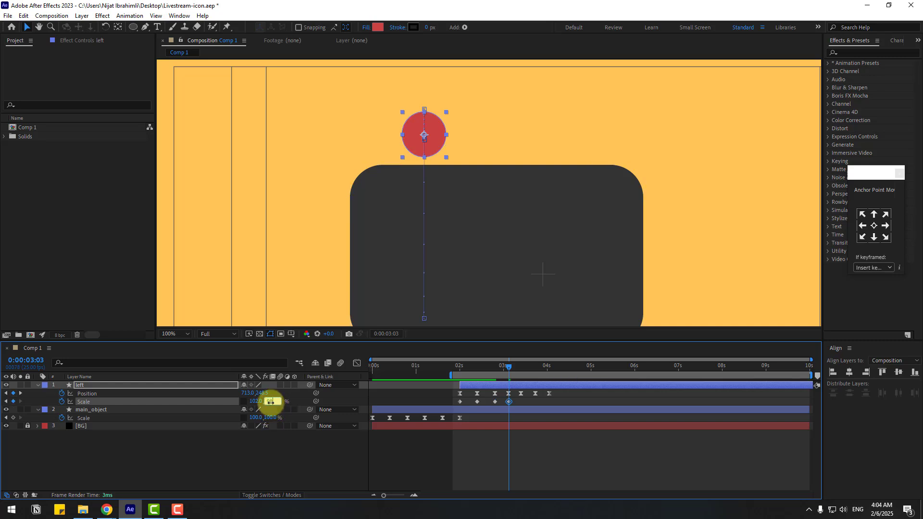
key(Return)
Keyframe the left layer's scale at 100% horizontal and 100% vertical at 0:00:03:10.
key(Page_Down)
key(Page_Down)
key(Page_Down)
key(Page_Down)
key(Page_Down)
key(Page_Down)
key(Page_Down)
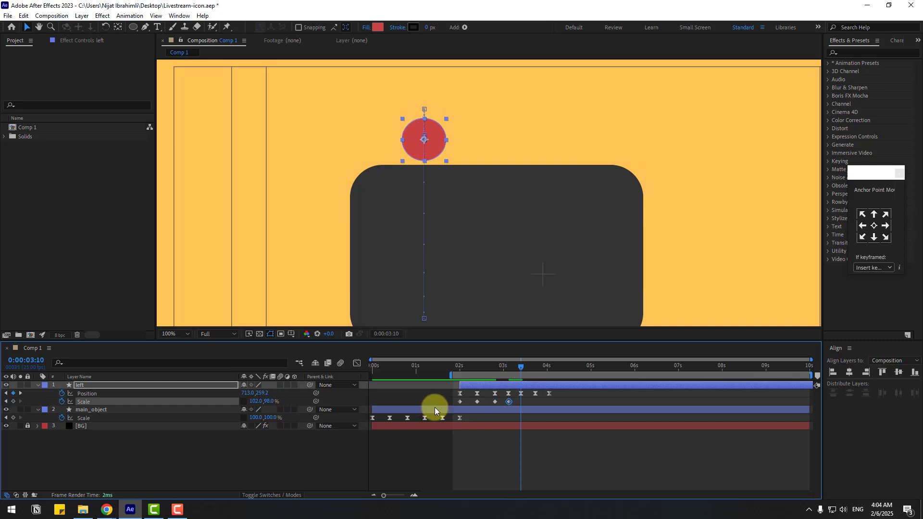
click(255, 401)
text(100)
key(Tab)
text(1)
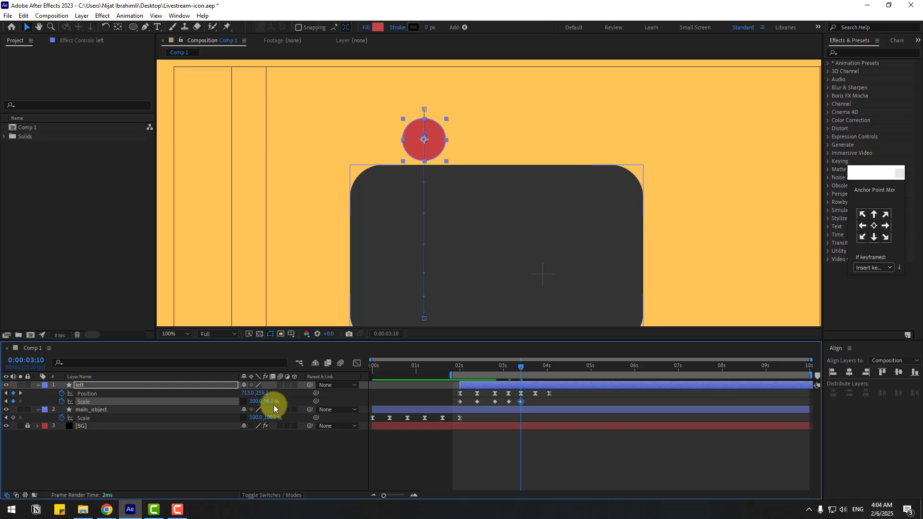
text(00)
key(Return)
Apply Easy Ease to all of the left layer's scale keyframes and preview the circle's bounce.
drag(529, 401, 443, 405)
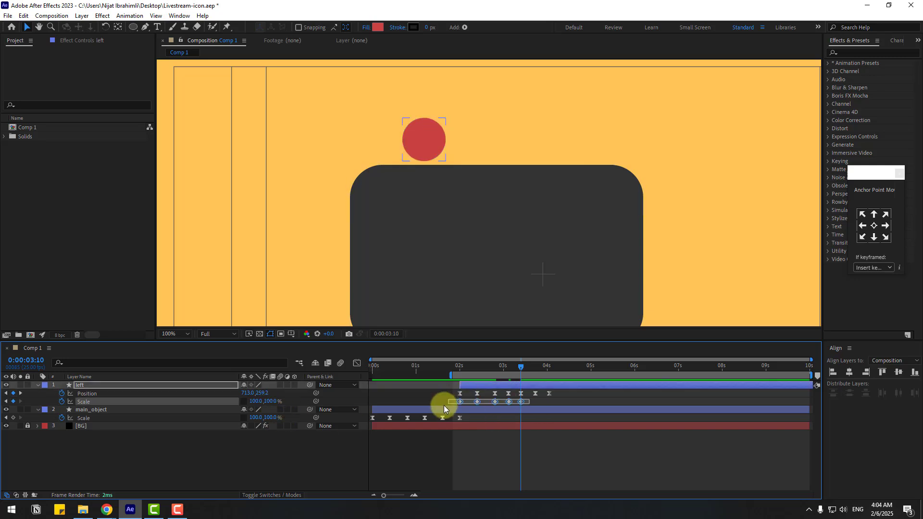
right_click(458, 402)
mouse_move(562, 336)
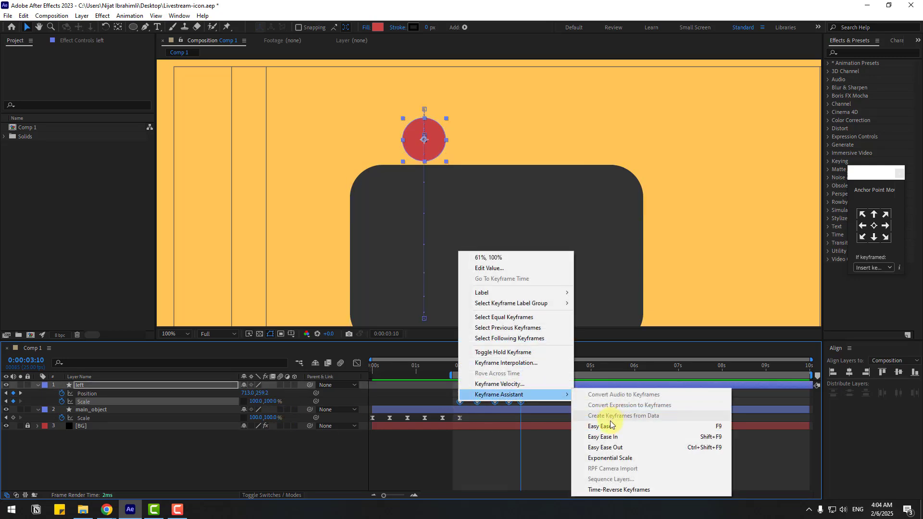
click(601, 369)
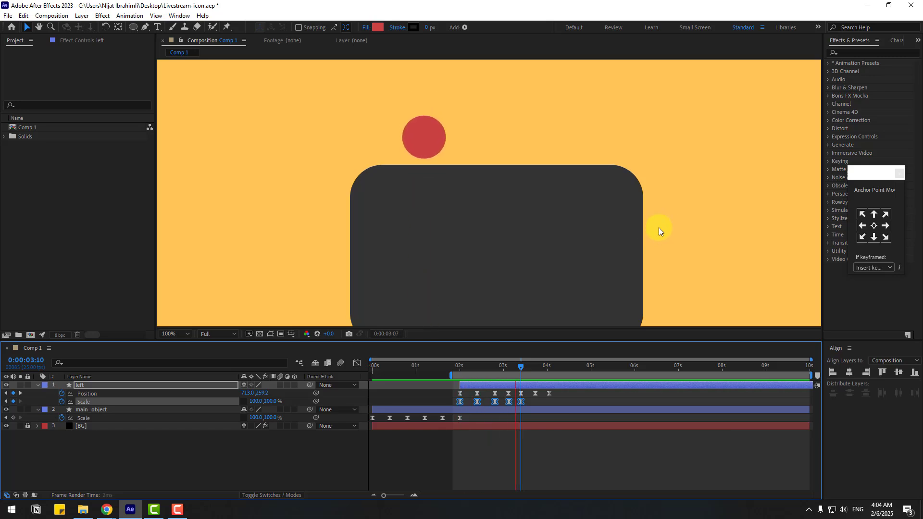
key(comma)
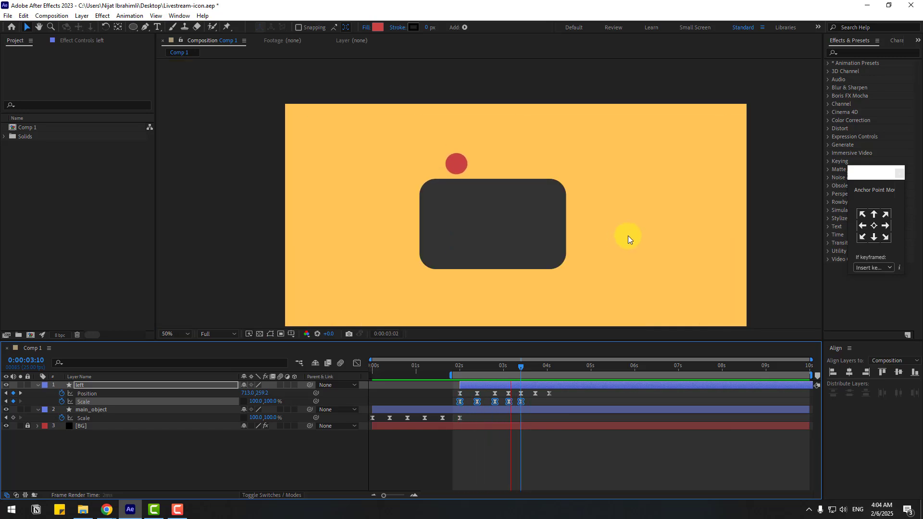
key(space)
key(space)
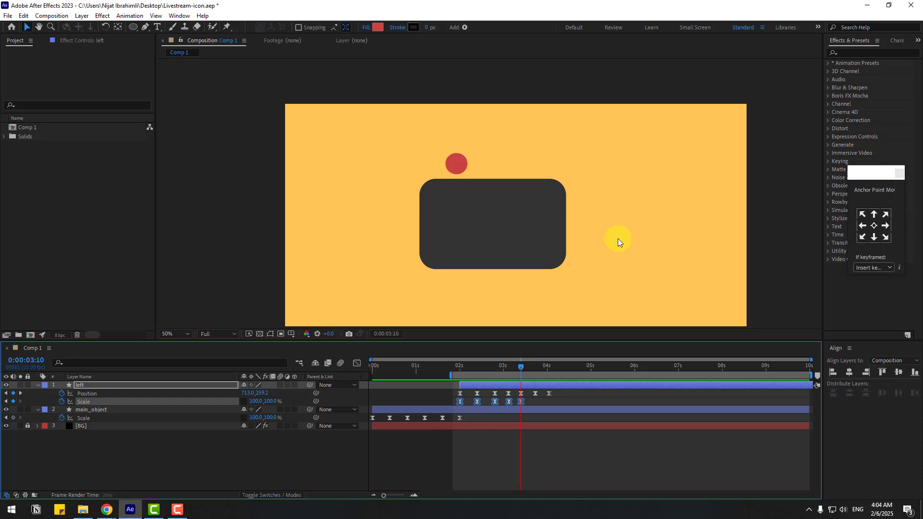
key(space)
key(period)
Duplicate the left layer and rename the copy right.
click(113, 458)
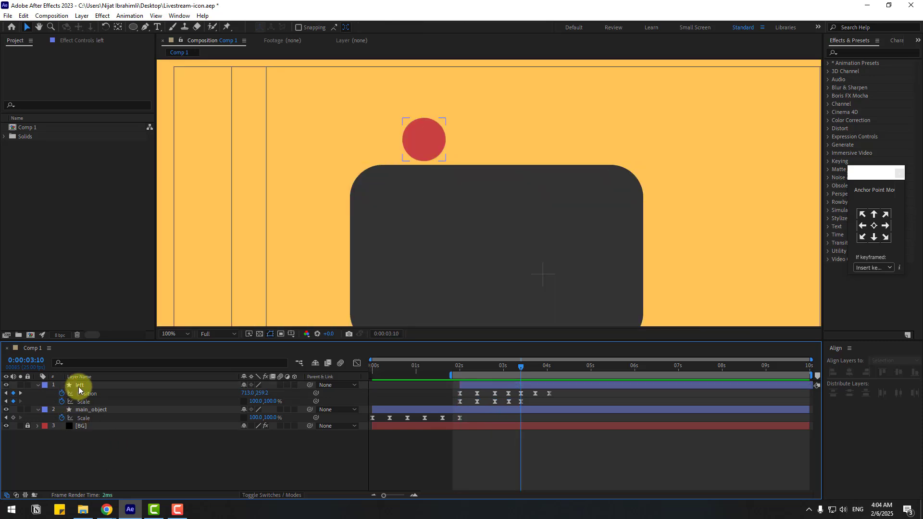
click(77, 386)
key(ctrl+d)
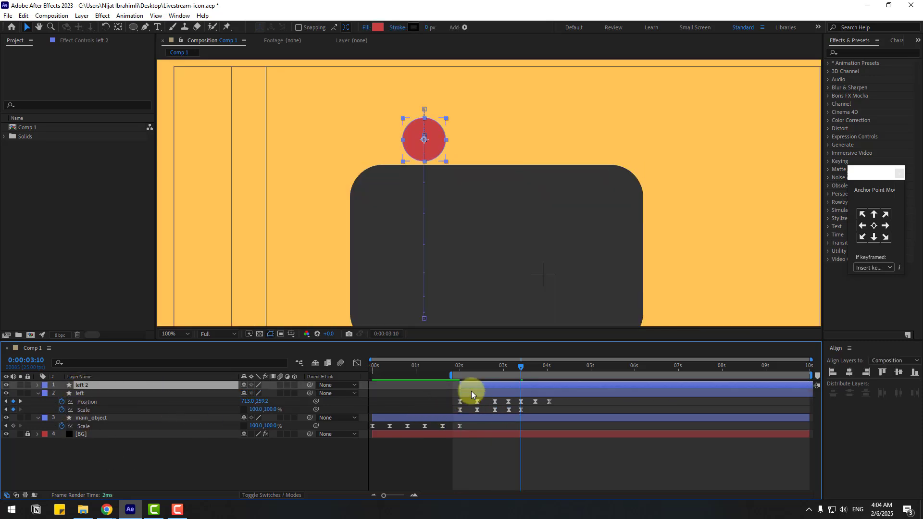
key(Return)
text(rig)
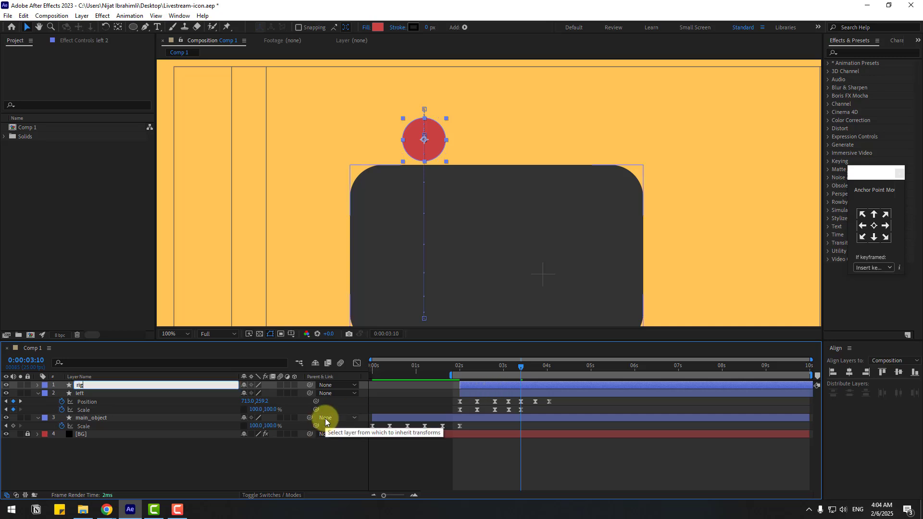
text(ht)
key(Return)
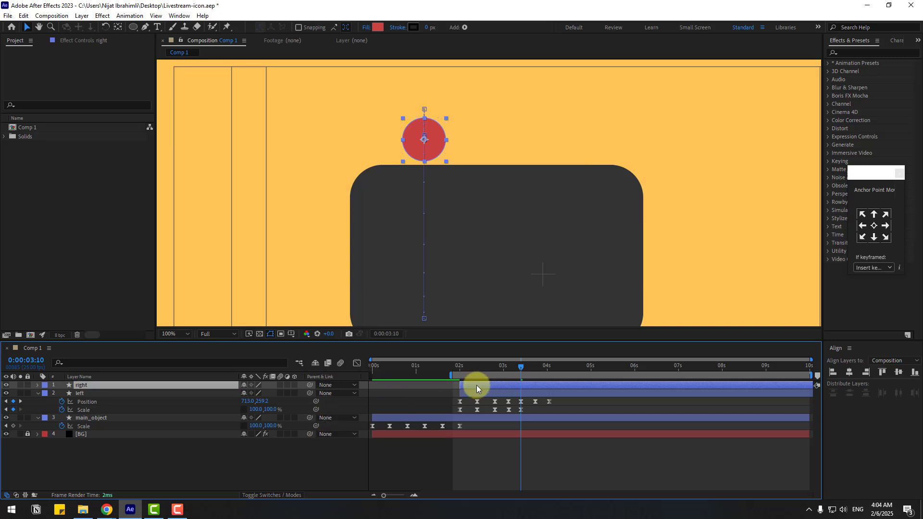
Shift the right layer three frames later and offset all its position keyframes together, reaching 891, 218 at 0:00:04:04.
drag(477, 385, 482, 385)
key(p)
drag(563, 394, 473, 394)
drag(538, 368, 555, 368)
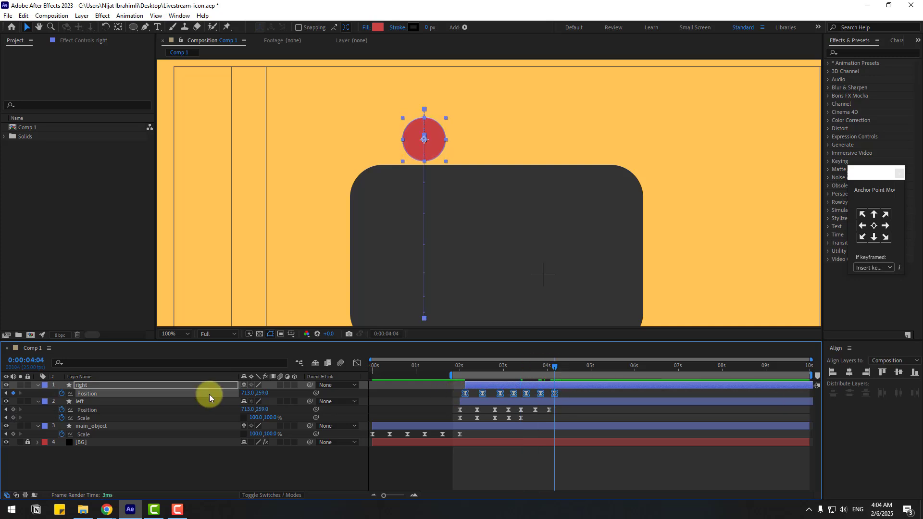
drag(240, 393, 324, 390)
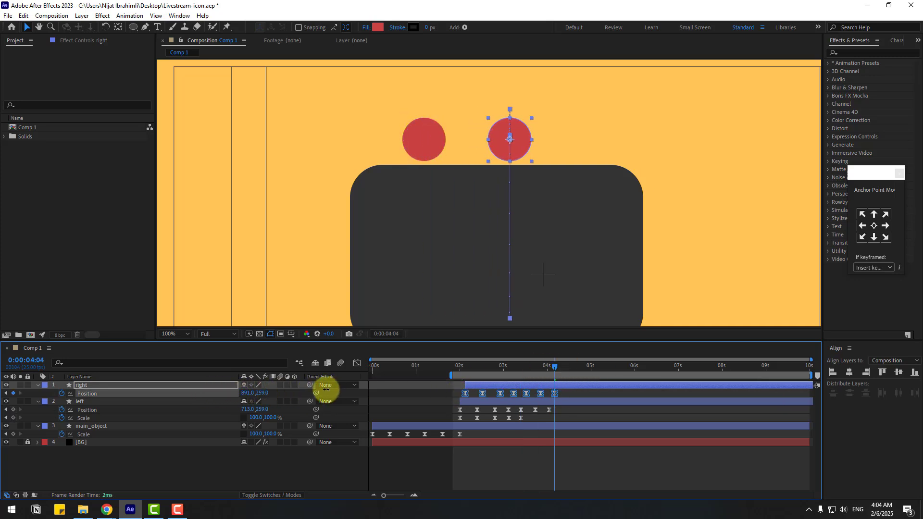
drag(264, 392, 245, 402)
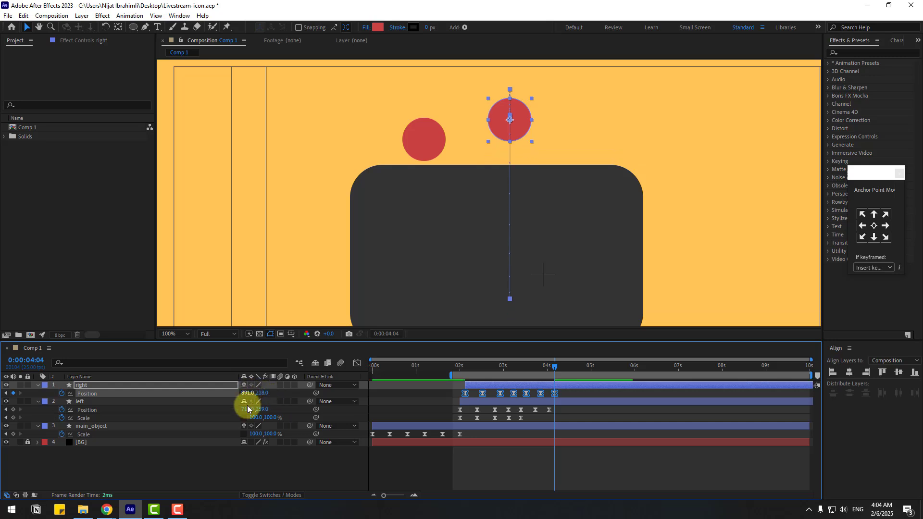
Create a null object, place it over the right circle and centre its anchor point.
right_click(129, 471)
mouse_move(176, 368)
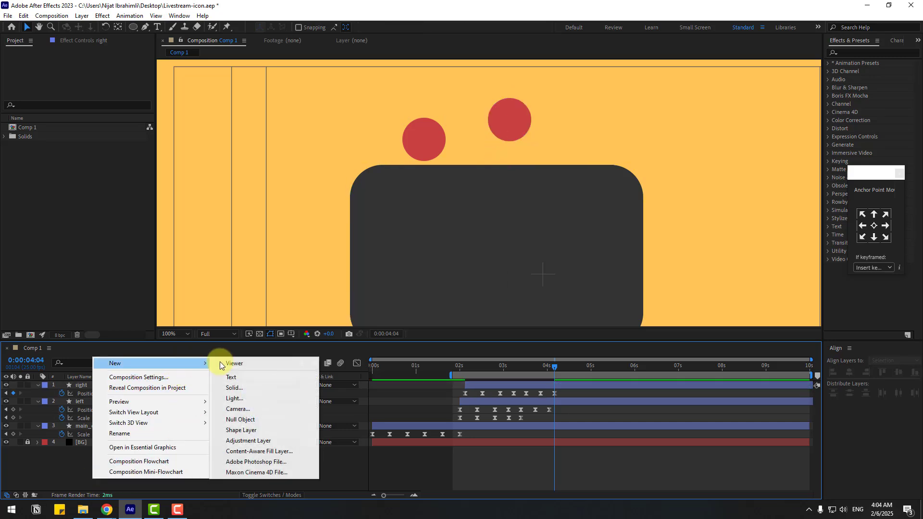
click(240, 419)
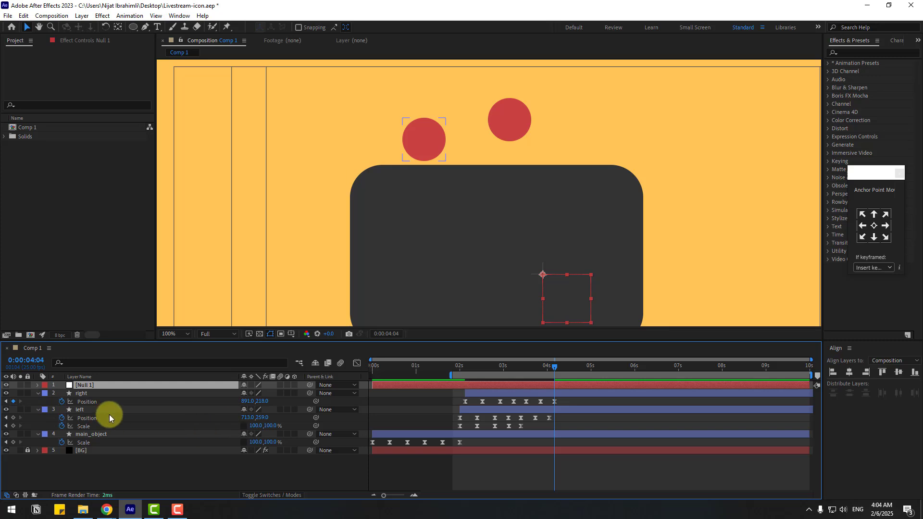
drag(587, 315, 514, 128)
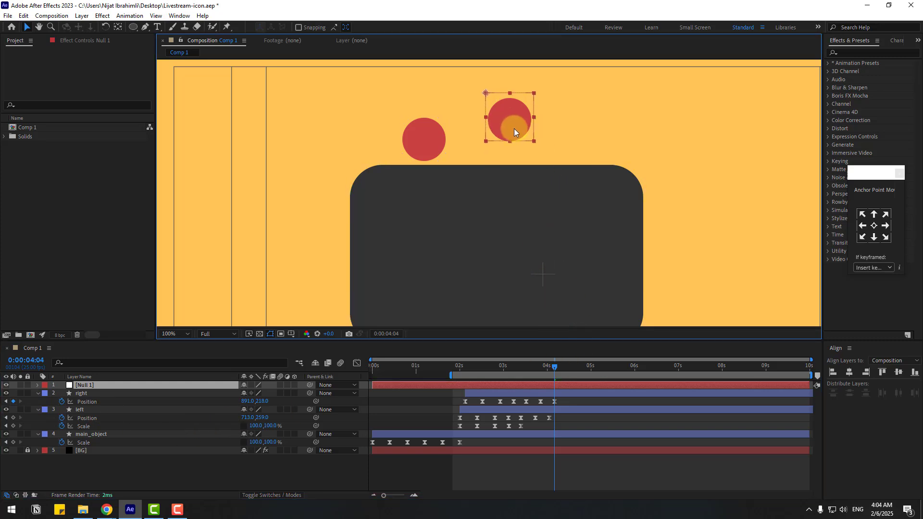
click(119, 26)
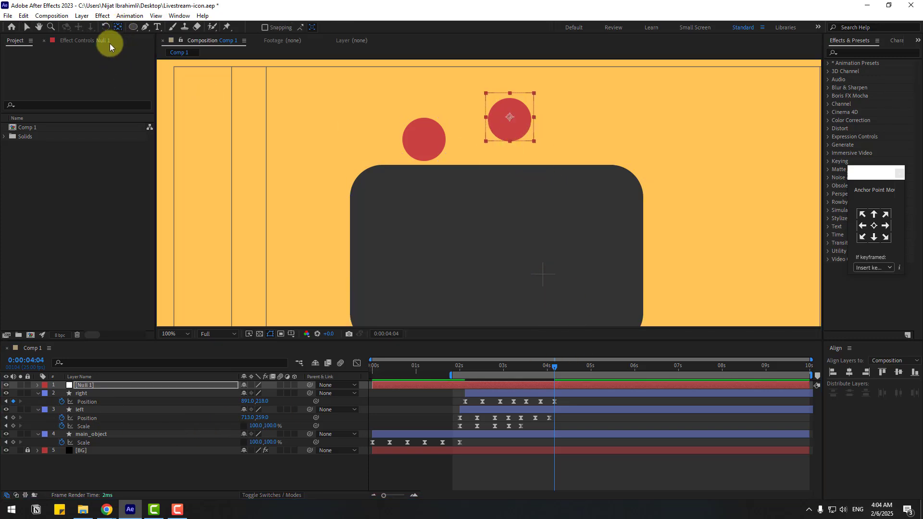
click(31, 30)
Parent the right layer to the null, scale the null to 138% and shift it slightly to the right.
click(84, 395)
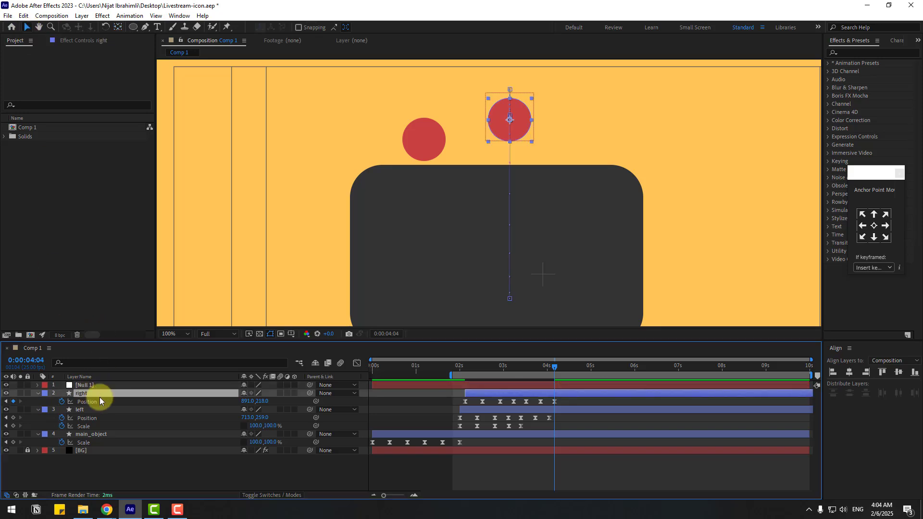
drag(303, 392, 82, 385)
key(s)
drag(249, 393, 276, 390)
drag(523, 138, 549, 141)
Offset all of the left layer's position keyframes horizontally to X 749 and preview both circles bouncing.
drag(554, 422, 463, 426)
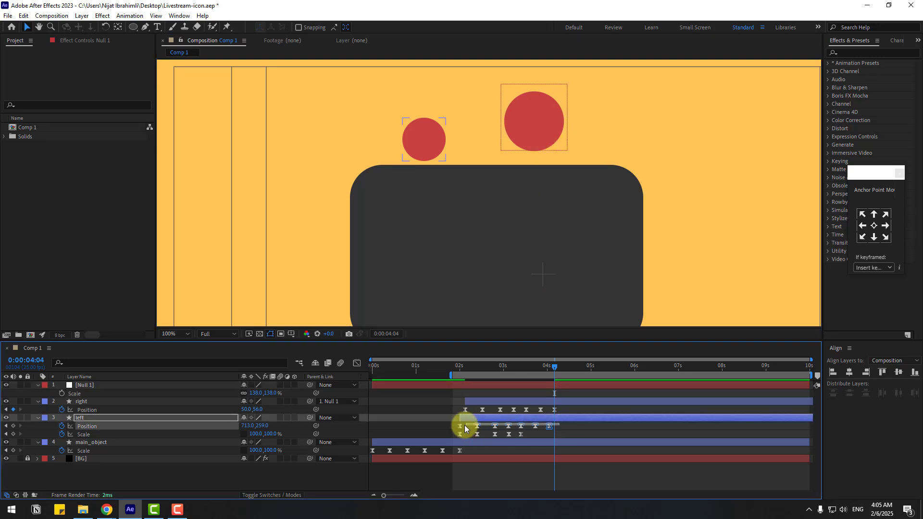
key(j)
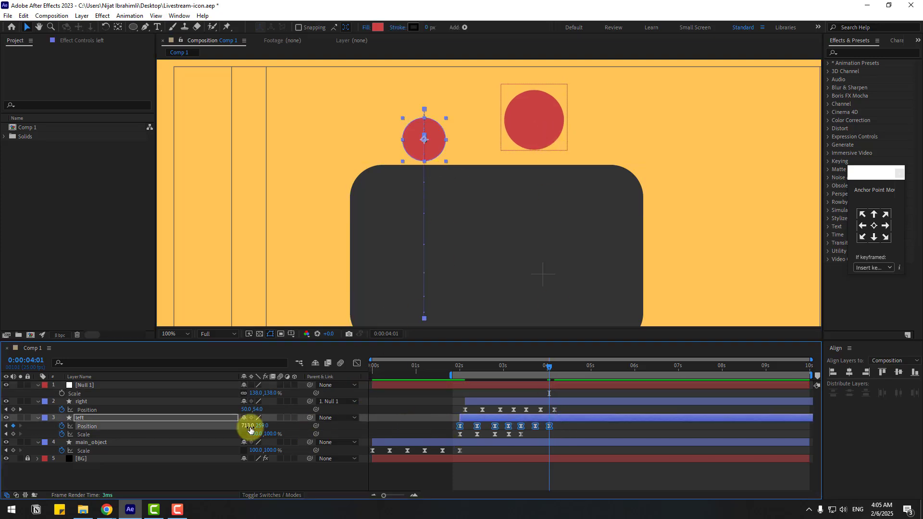
drag(250, 426, 269, 426)
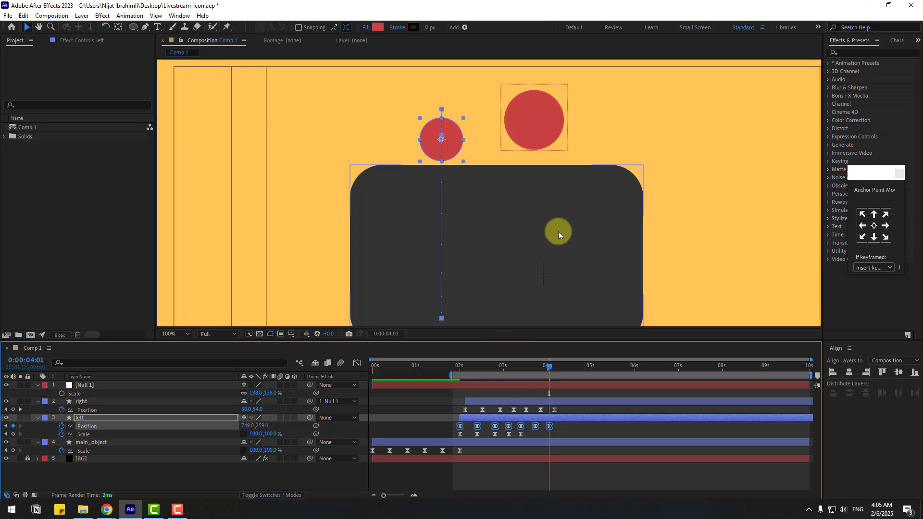
scroll(558, 232, down, 1)
key(space)
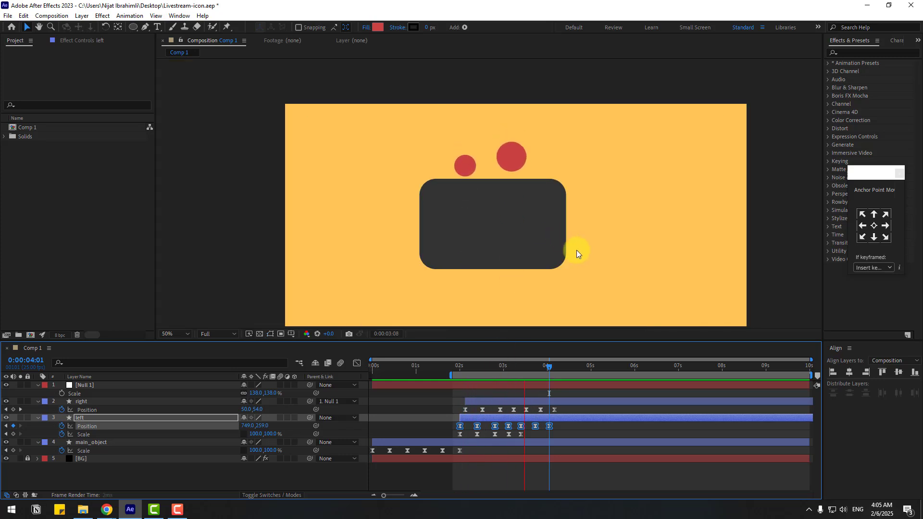
key(space)
key(space)
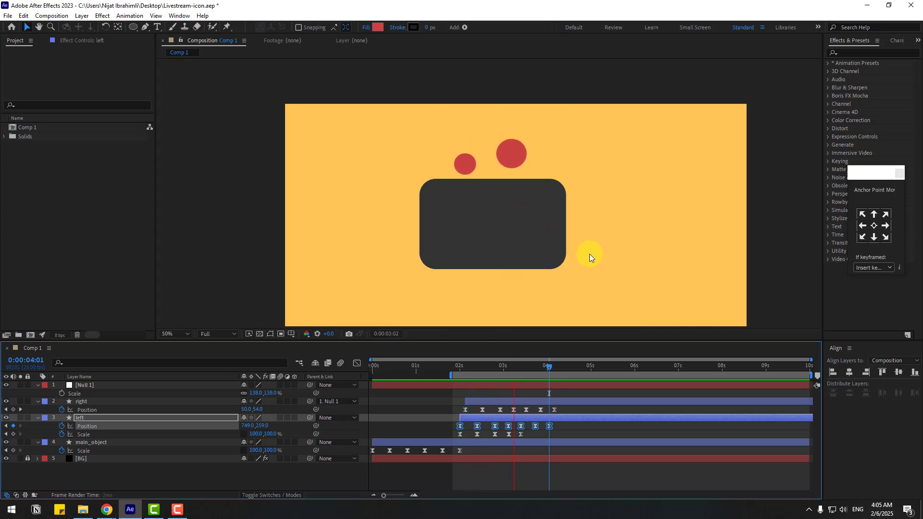
key(space)
Delete the null object and collapse the properties of the right and left layers.
click(144, 386)
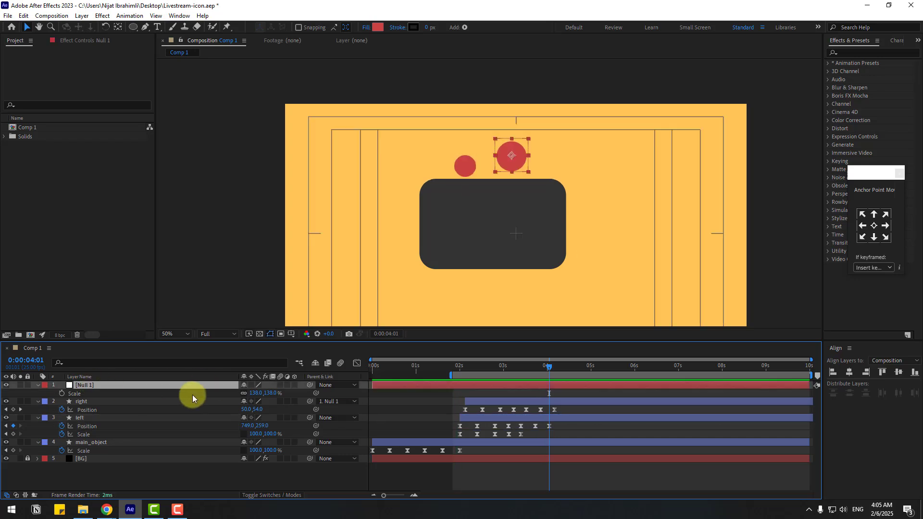
key(Delete)
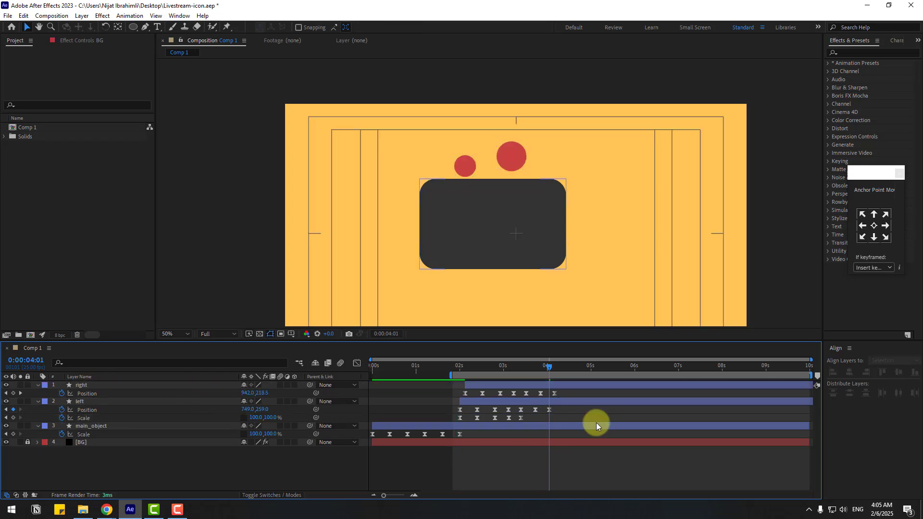
click(38, 388)
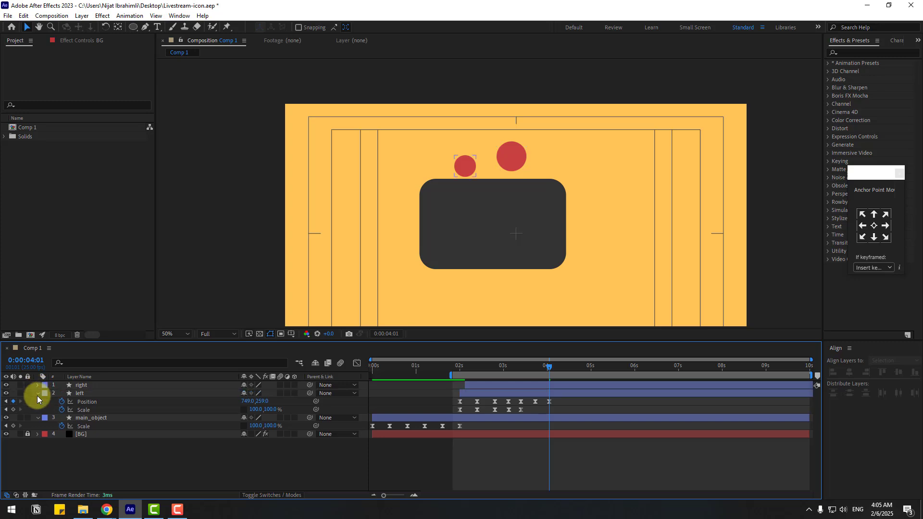
click(36, 395)
click(78, 403)
click(77, 401)
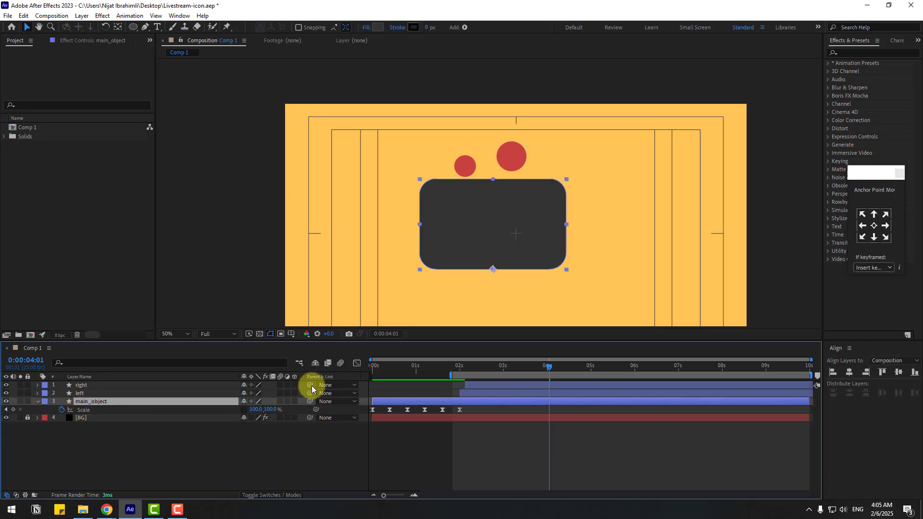
Move the work area to the composition's start and shift the right and left layers earlier, within the first second.
drag(465, 374, 375, 370)
click(77, 393)
shift+click(82, 388)
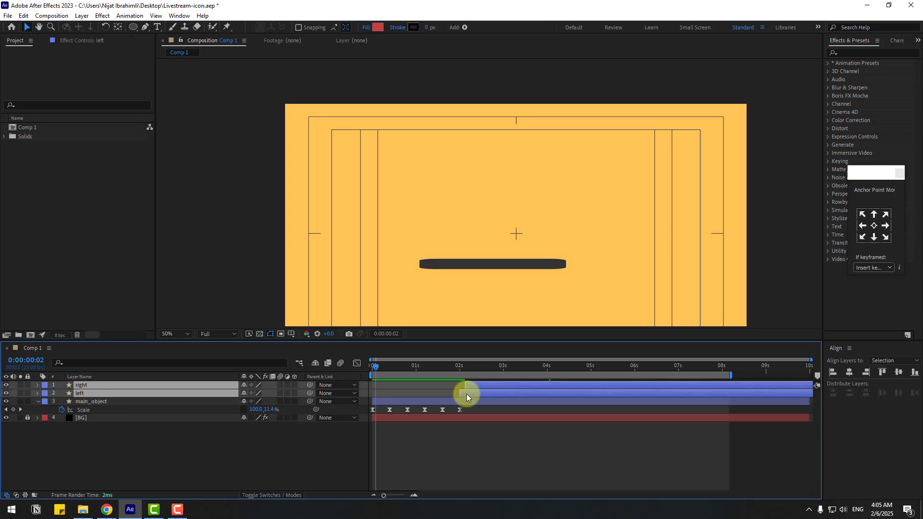
drag(467, 394, 402, 394)
Move the right and left layers beneath main_object and preview the circles popping out with the camera body.
drag(376, 366, 395, 369)
drag(95, 394, 93, 405)
mouse_move(385, 372)
mouse_down()
mouse_move(377, 369)
mouse_move(400, 373)
mouse_move(401, 400)
mouse_move(377, 367)
mouse_move(389, 371)
mouse_up()
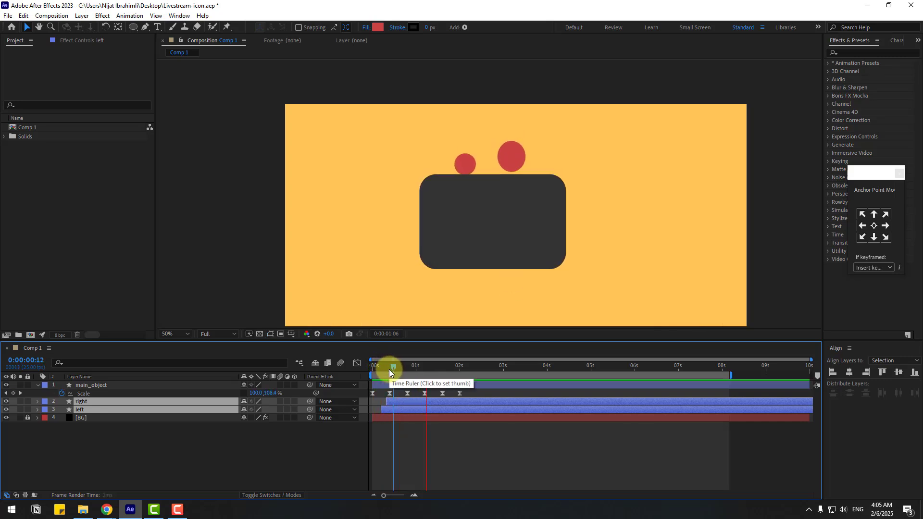
key(comma)
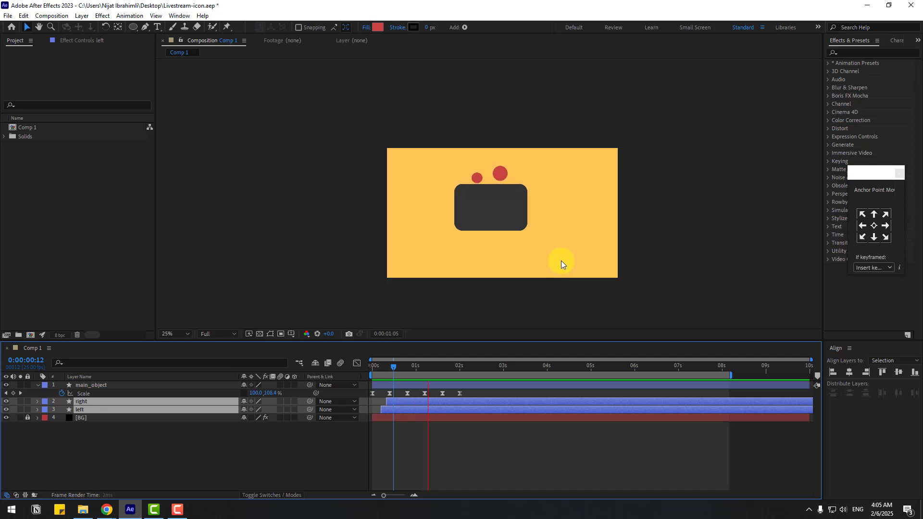
key(period)
Trim the right layer's start to just after 0:00:00:08 to hide its circle below the camera body.
drag(388, 368, 387, 368)
click(174, 447)
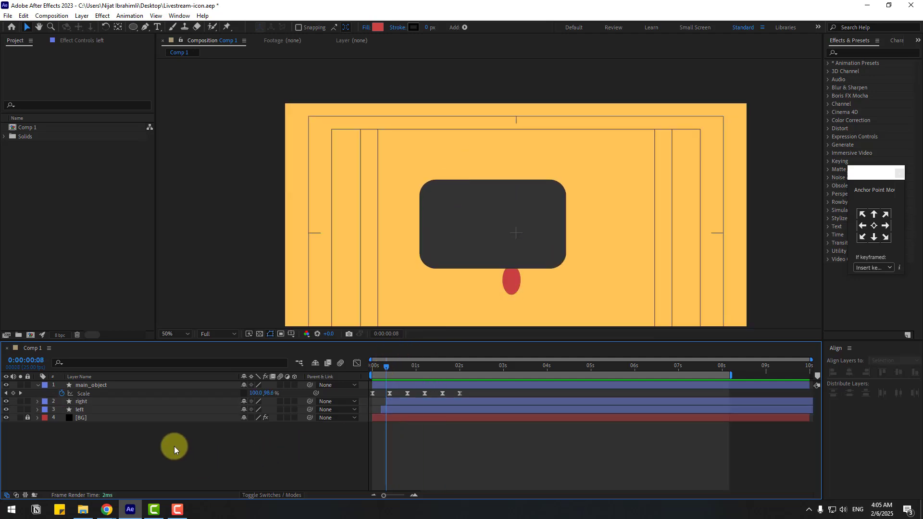
click(94, 403)
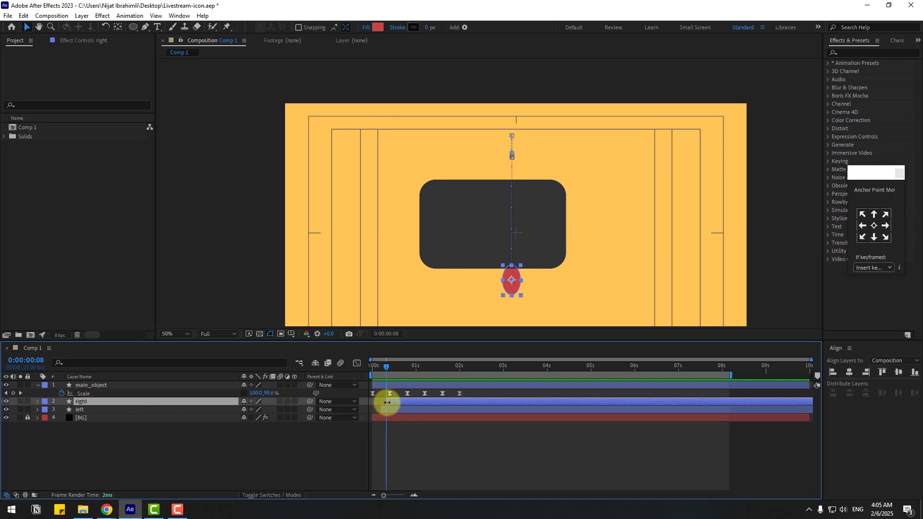
key(space)
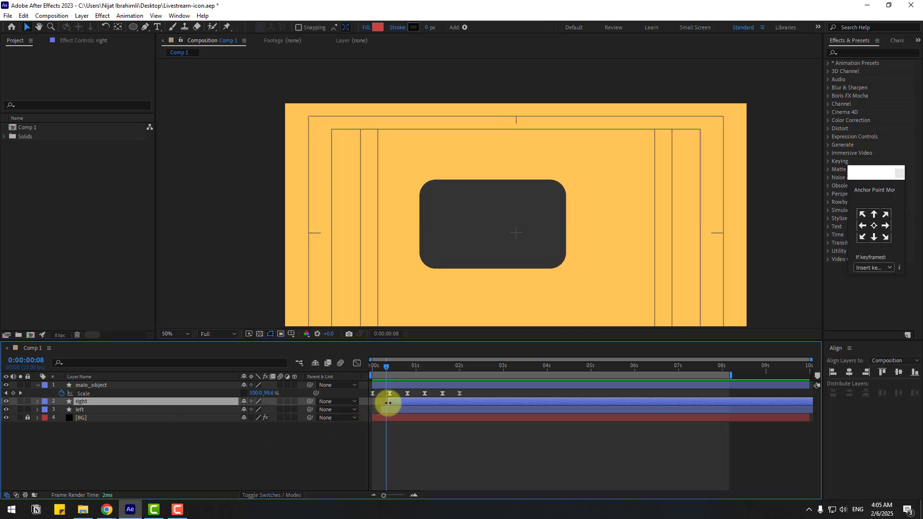
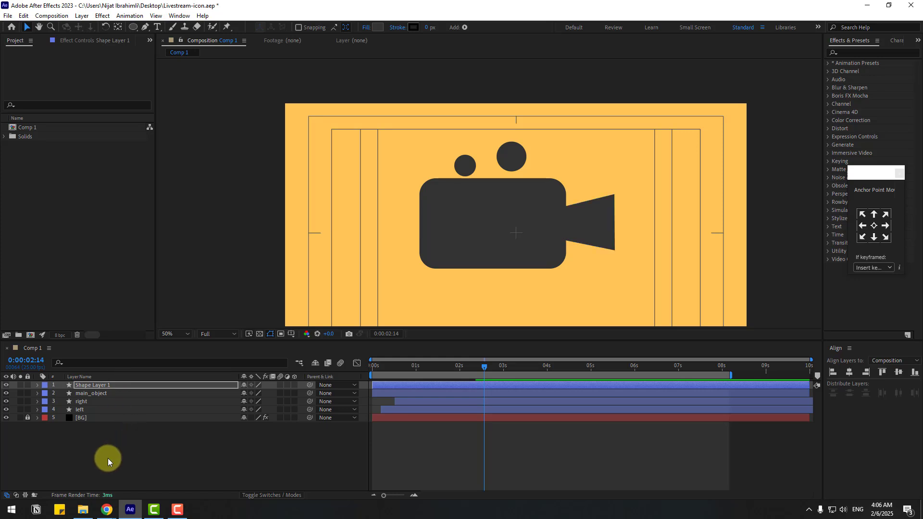
Unlink the scale of Shape Layer 1, the lens shape, and set its horizontal scale to 0%.
click(107, 458)
click(602, 230)
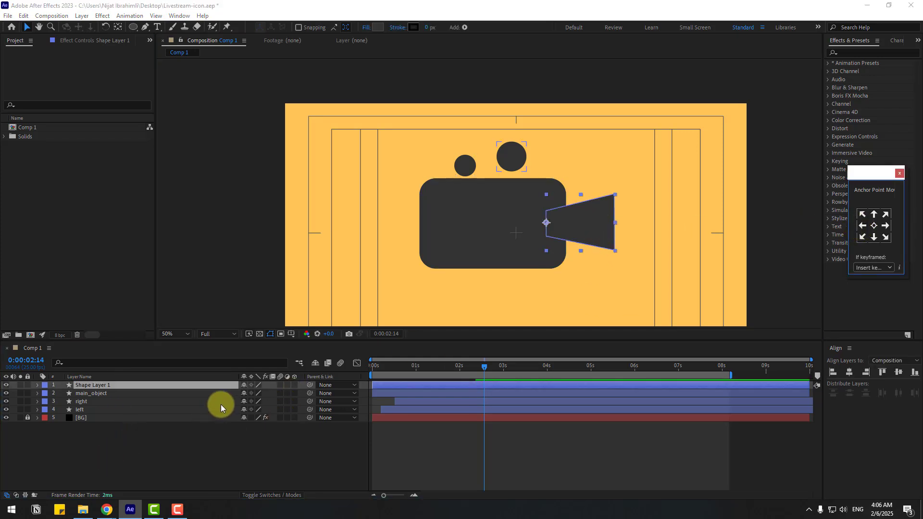
key(s)
drag(244, 393, 246, 394)
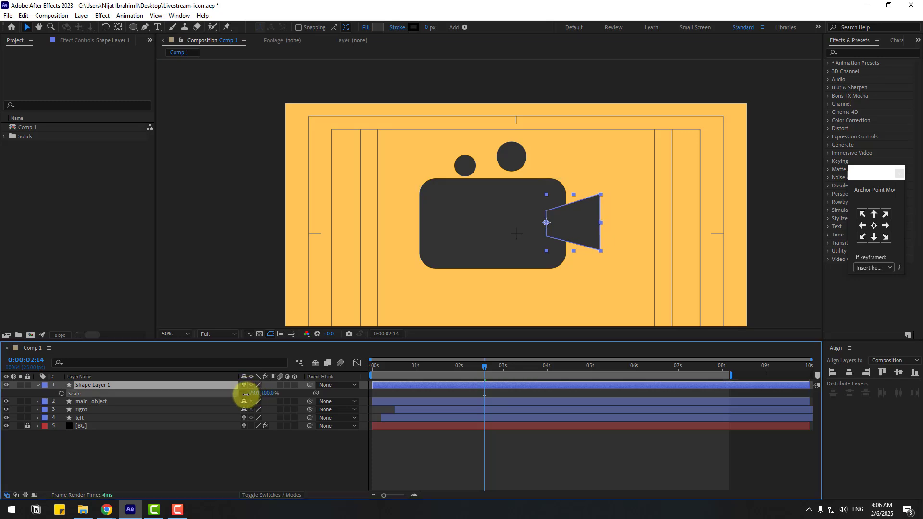
text(0)
key(Return)
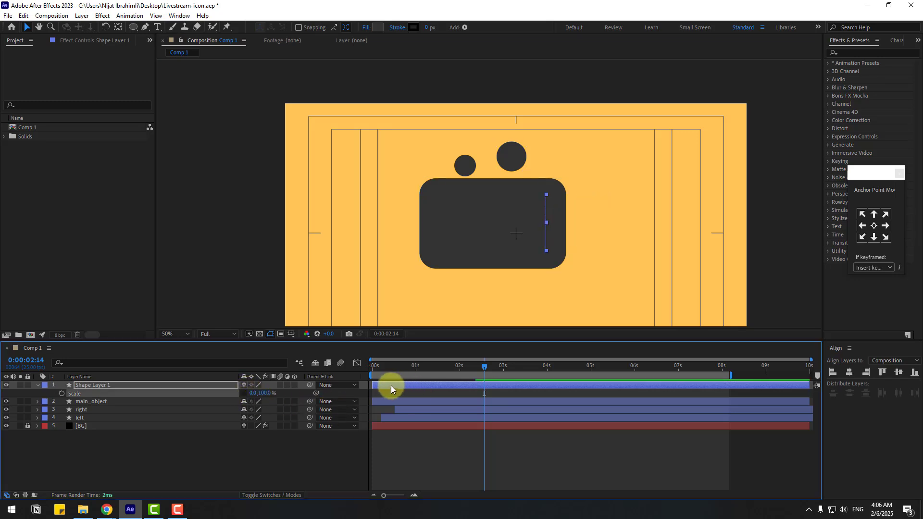
Shift the lens layer to start at 0:00:02:14, keyframe its scale there, and set it to 110, 95% at 0:00:02:24.
drag(390, 385, 501, 388)
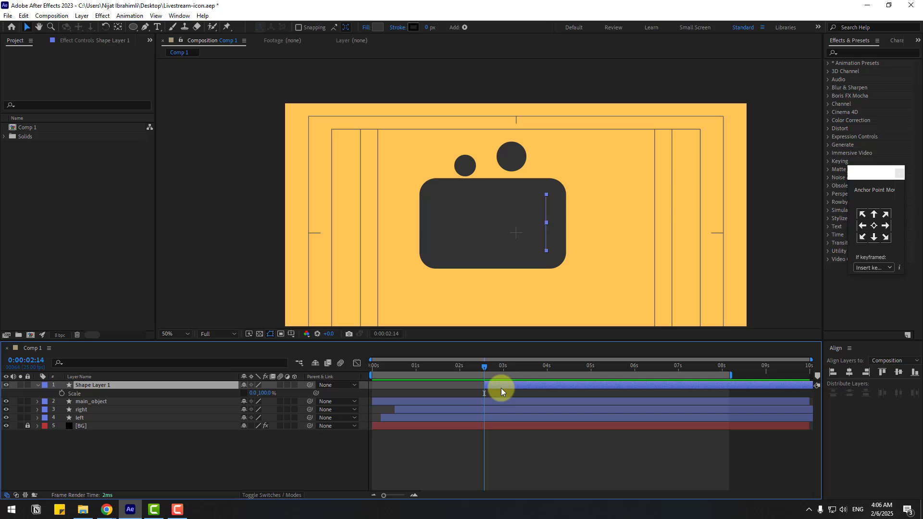
click(61, 393)
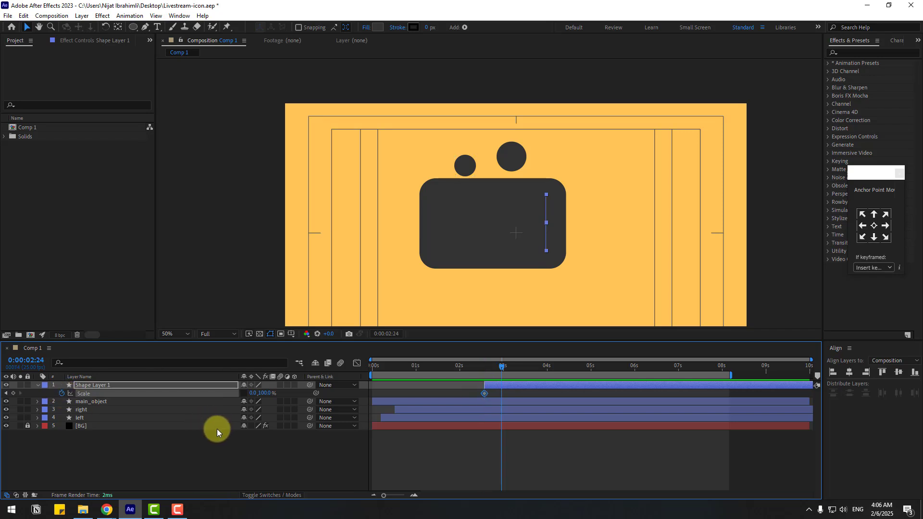
text(110)
key(Return)
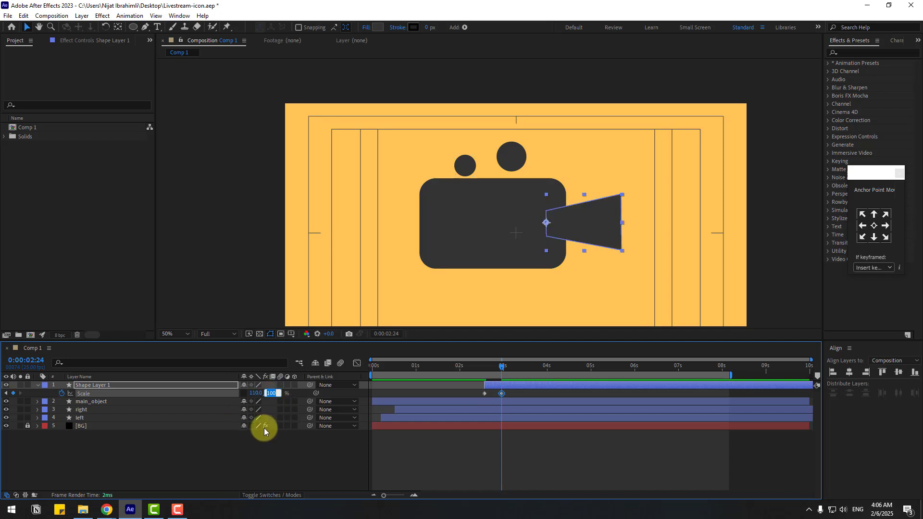
key(Return)
click(486, 366)
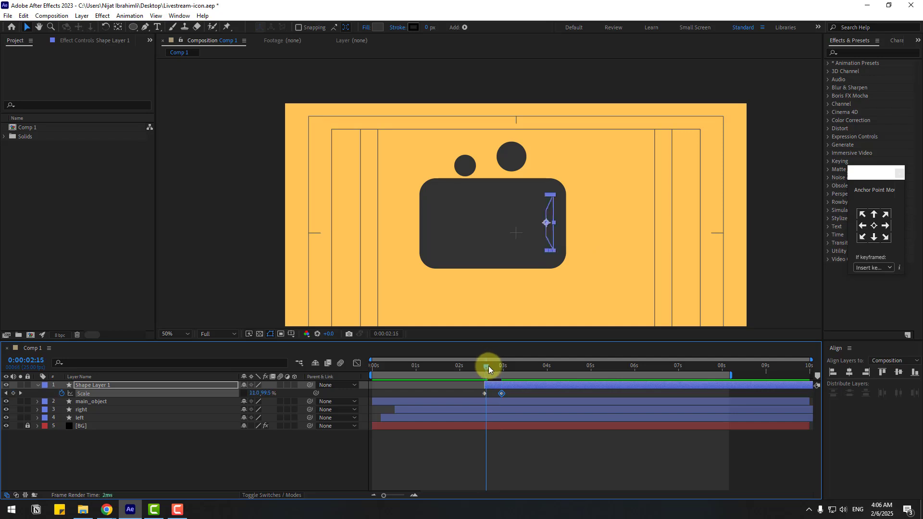
drag(488, 365, 500, 368)
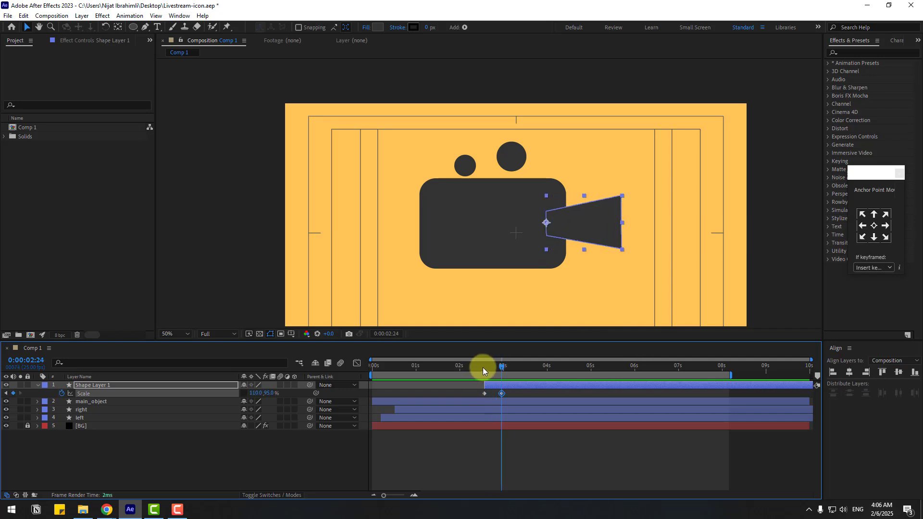
Add a lens scale keyframe of 95, 105% at 0:00:03:09.
key(shift+Page_Down)
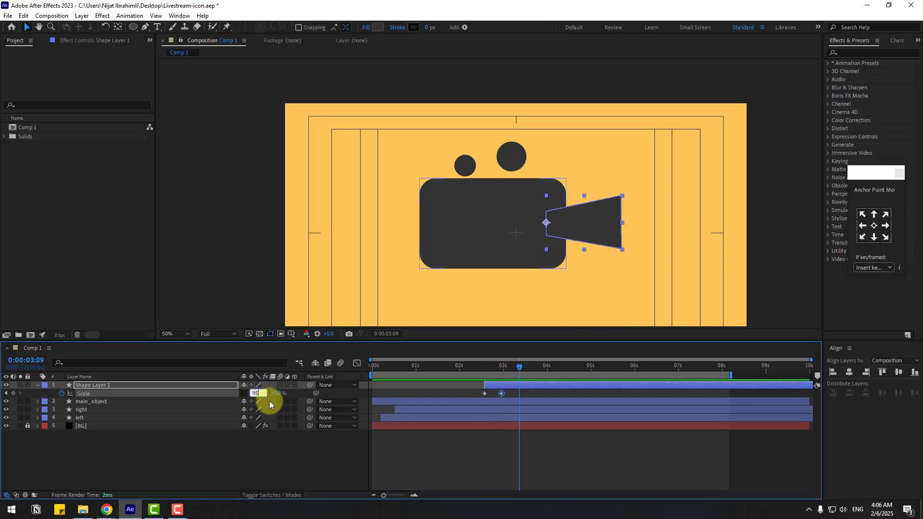
key(Return)
text(105)
key(Return)
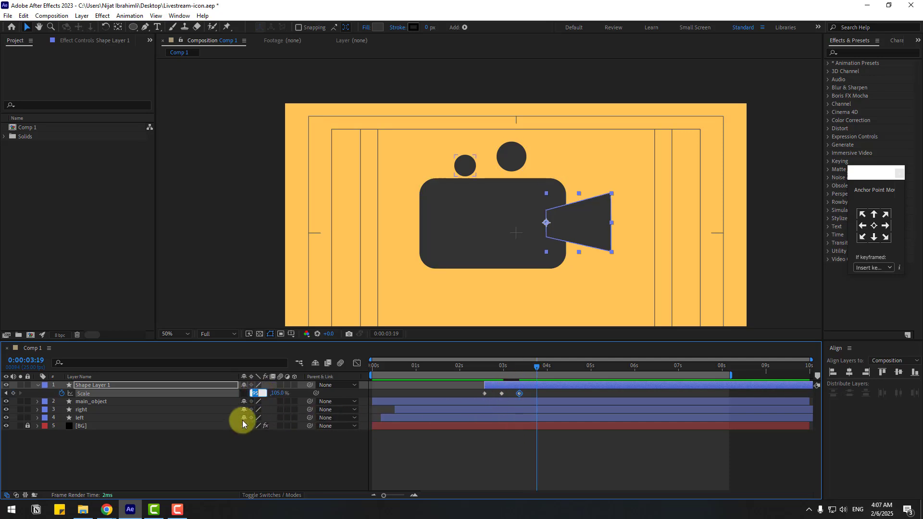
Add a lens scale keyframe of 102, 98% at 0:00:03:19.
text(102)
key(Return)
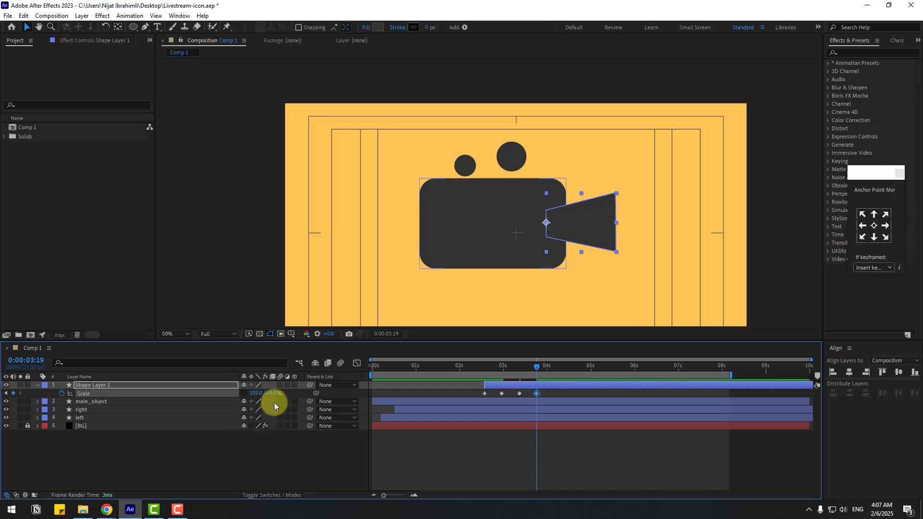
click(269, 393)
text(98)
key(Return)
Add a final lens scale keyframe of 100, 100% at 0:00:04:04.
key(shift+Page_Down)
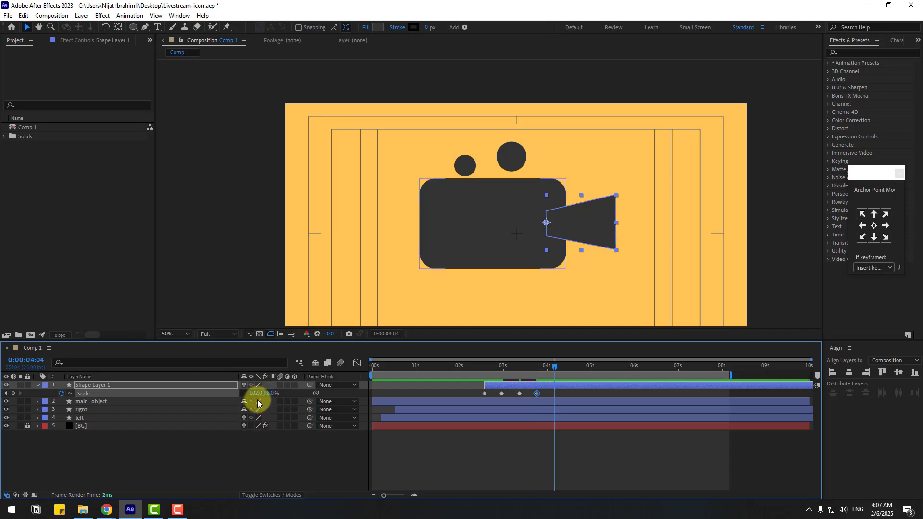
click(270, 394)
text(100)
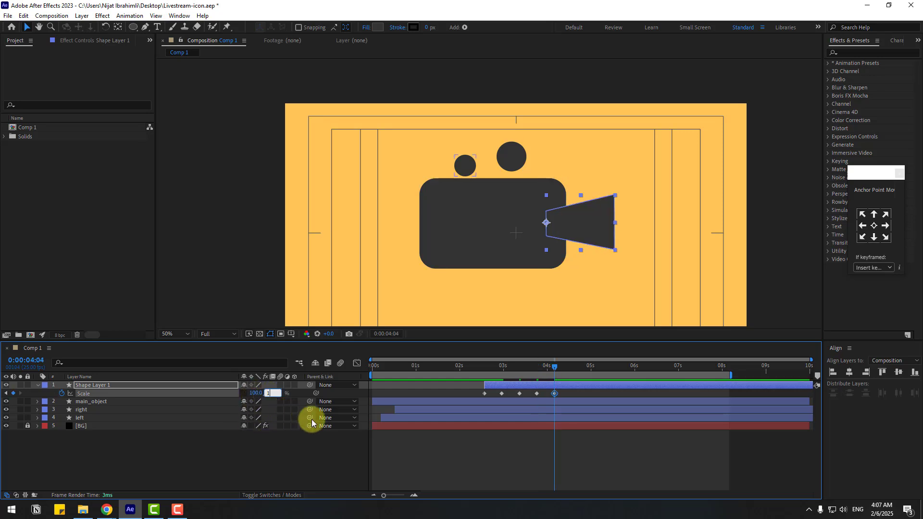
key(Return)
Apply Easy Ease to all the lens scale keyframes and preview with the work area starting just before them.
drag(564, 395, 483, 394)
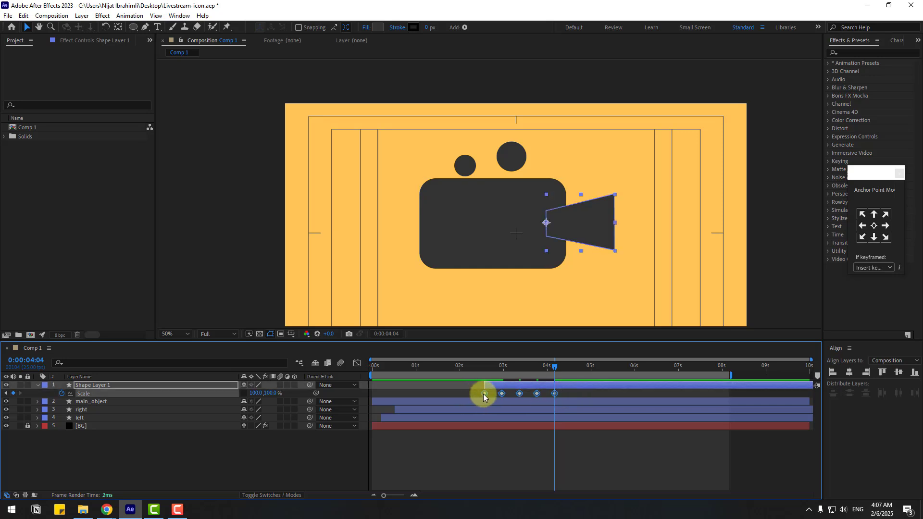
right_click(483, 394)
mouse_move(528, 386)
click(645, 418)
drag(369, 375, 477, 376)
key(space)
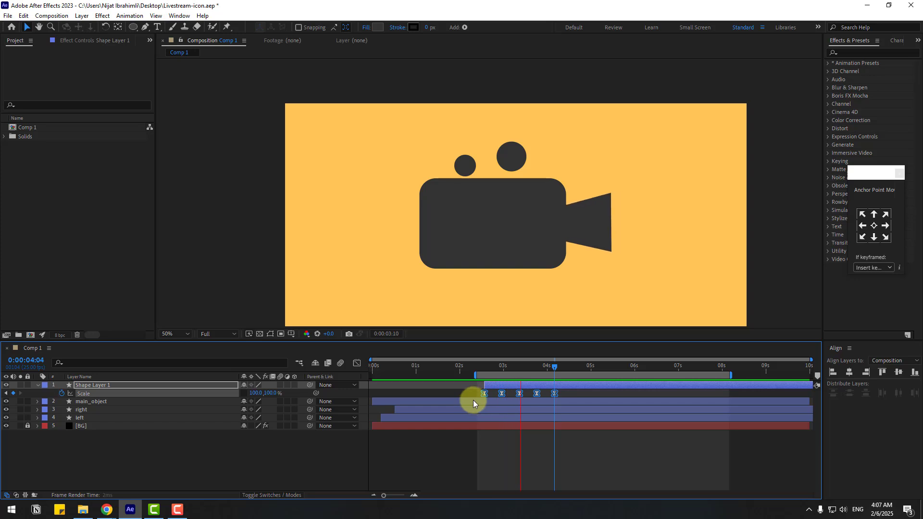
key(space)
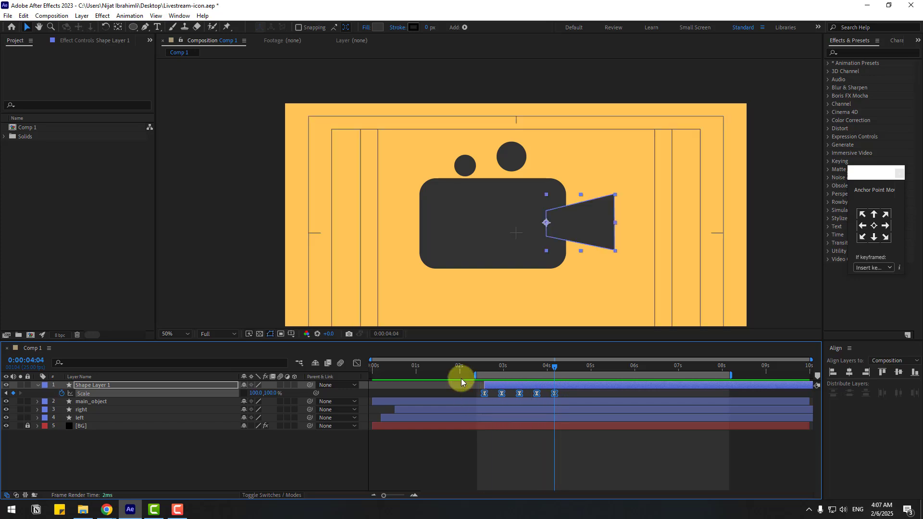
Move the work area to the composition's start, shift the lens layer earlier to start level with the left layer, and preview.
click(390, 373)
drag(492, 387, 325, 371)
key(space)
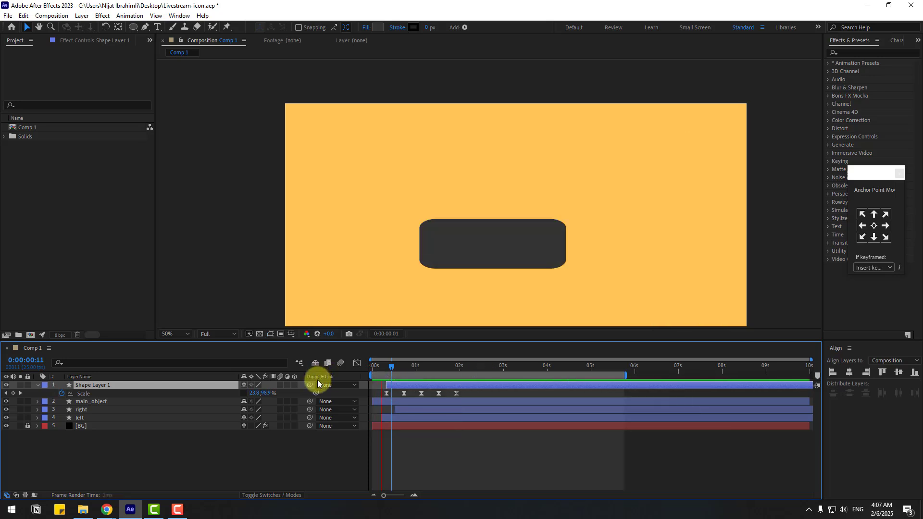
key(space)
drag(400, 384, 395, 385)
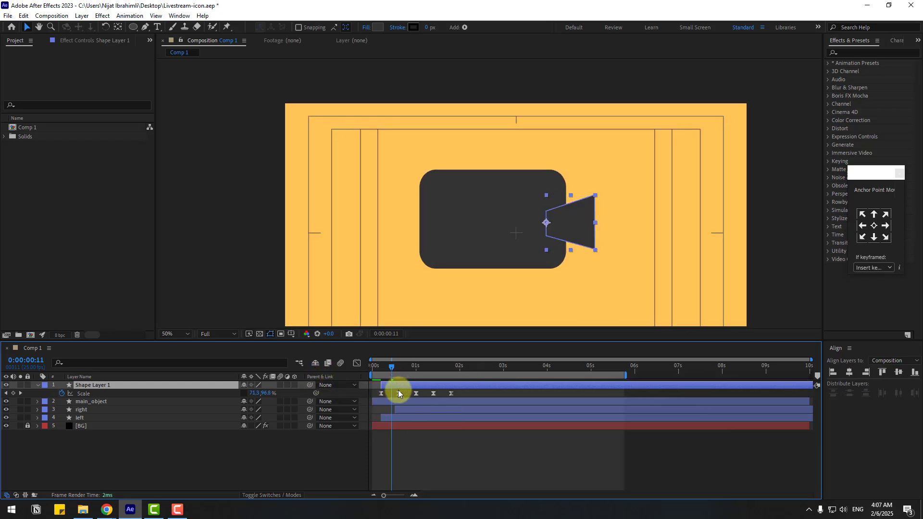
key(space)
Trim the lens layer's start to 0:00:00:07 and preview the icon animation.
key(space)
key(space)
key(space)
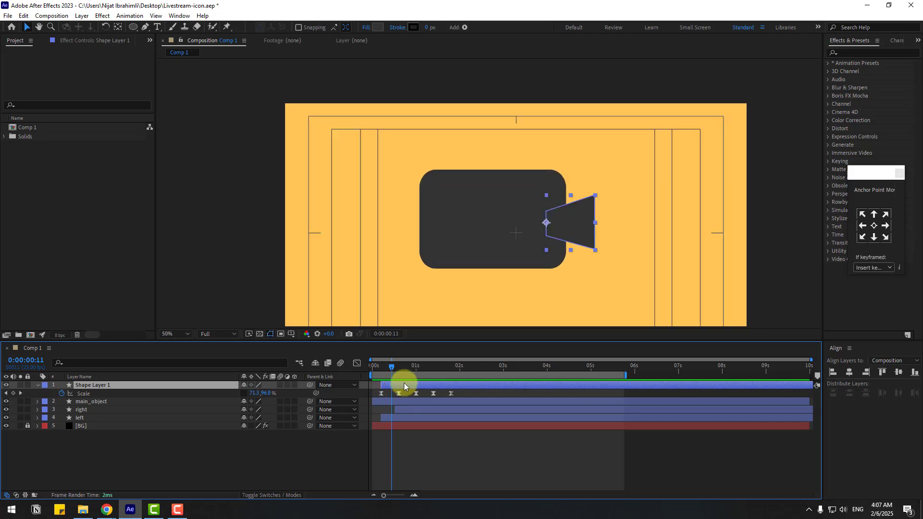
drag(380, 365, 384, 385)
click(387, 391)
key(space)
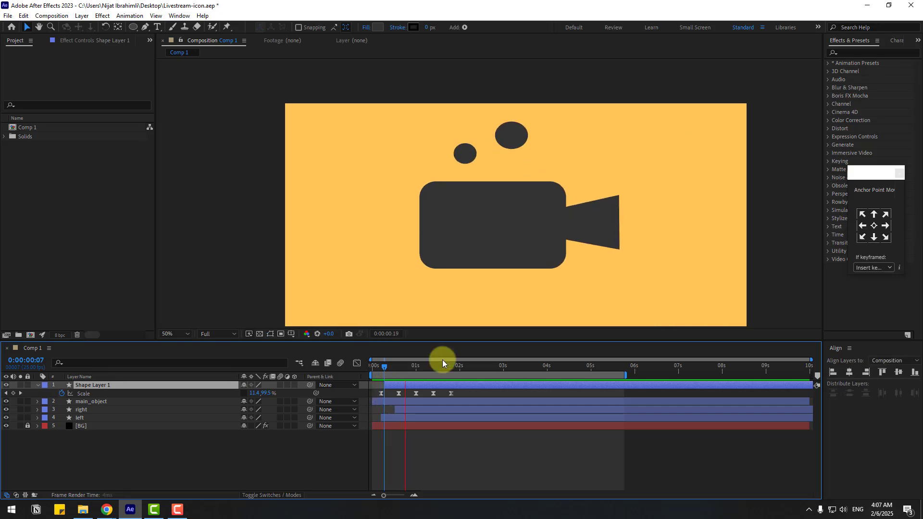
key(space)
key(space)
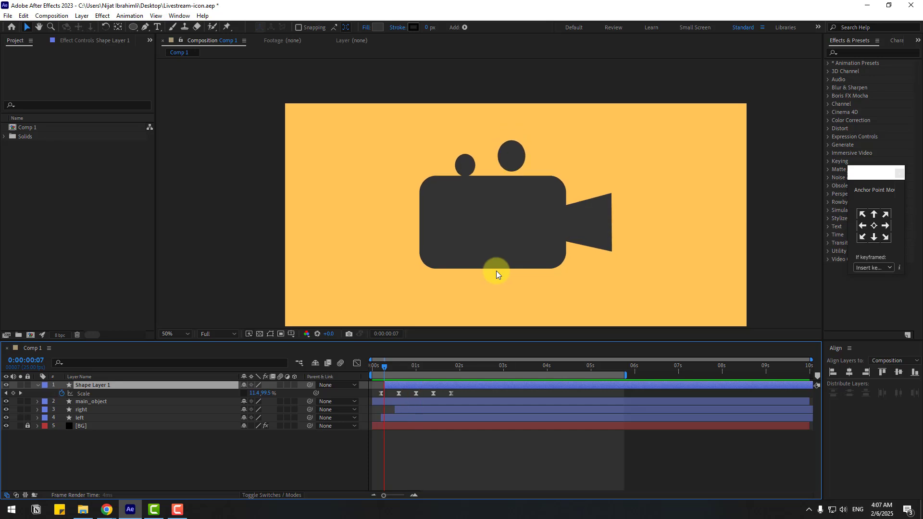
Collapse the properties of Shape Layer 1 and rename the layer main-2.
click(245, 457)
click(37, 385)
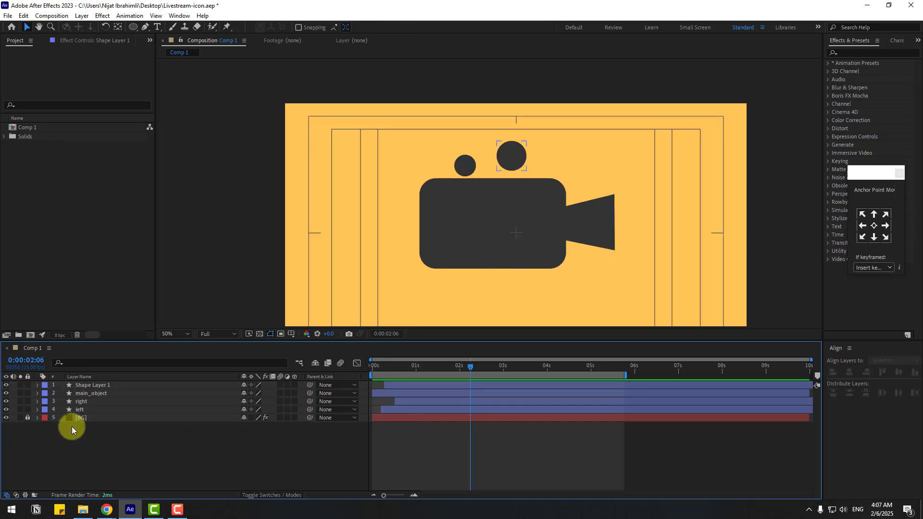
click(94, 384)
key(Return)
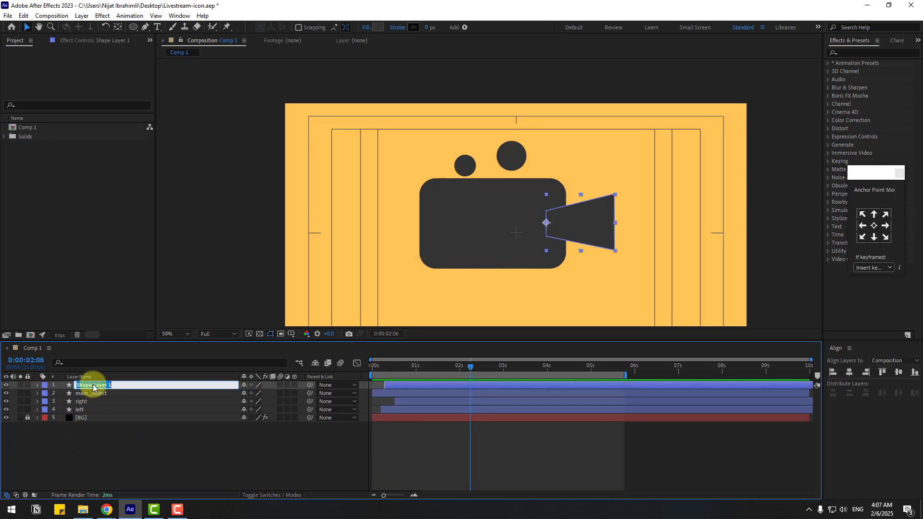
text(main-2)
key(Return)
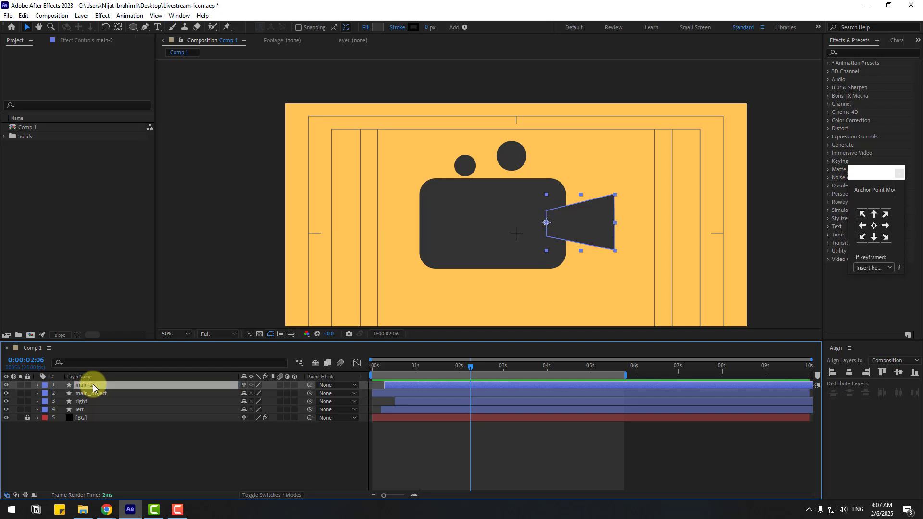
Create a null object and center its anchor point within its bounds.
click(116, 450)
right_click(128, 445)
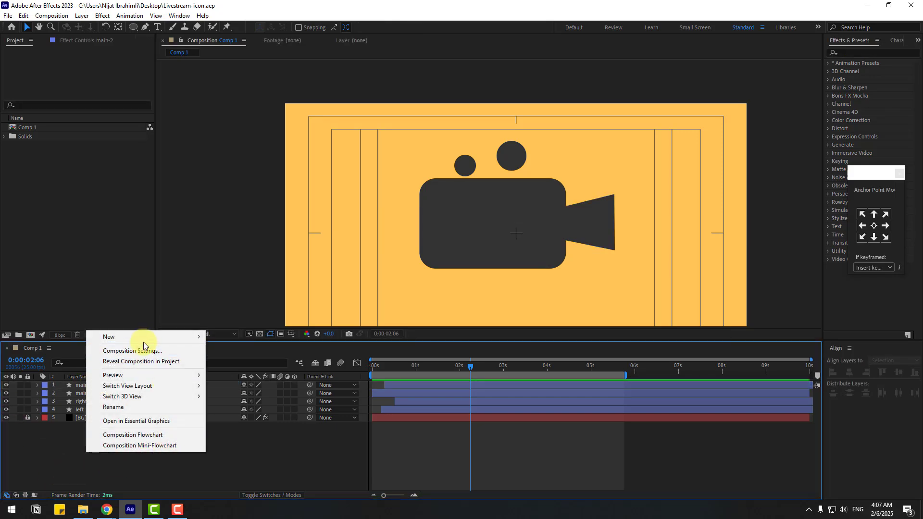
mouse_move(144, 339)
click(236, 394)
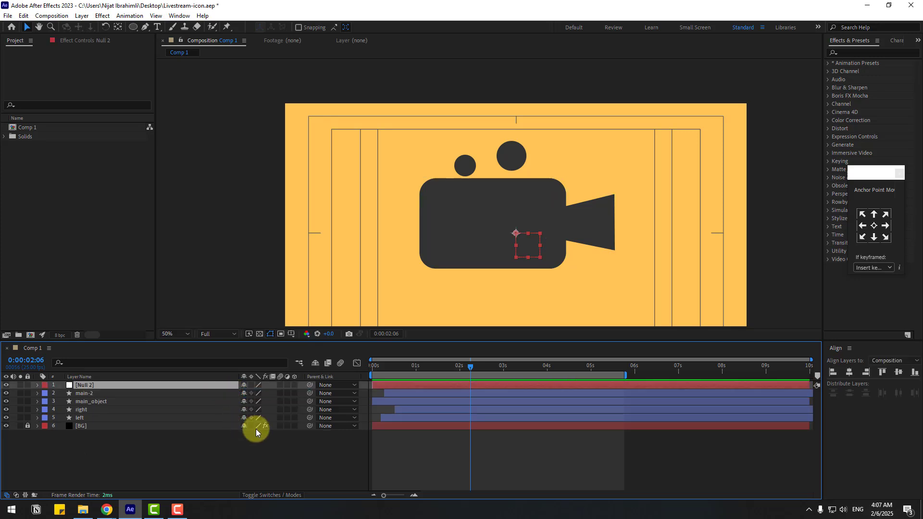
double_click(118, 27)
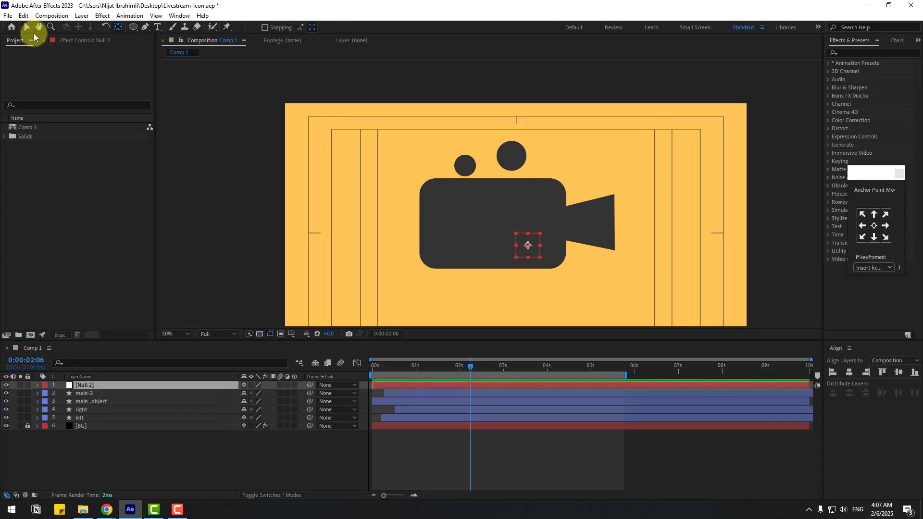
click(26, 26)
Align the null object horizontally and vertically to the center of the composition.
click(837, 352)
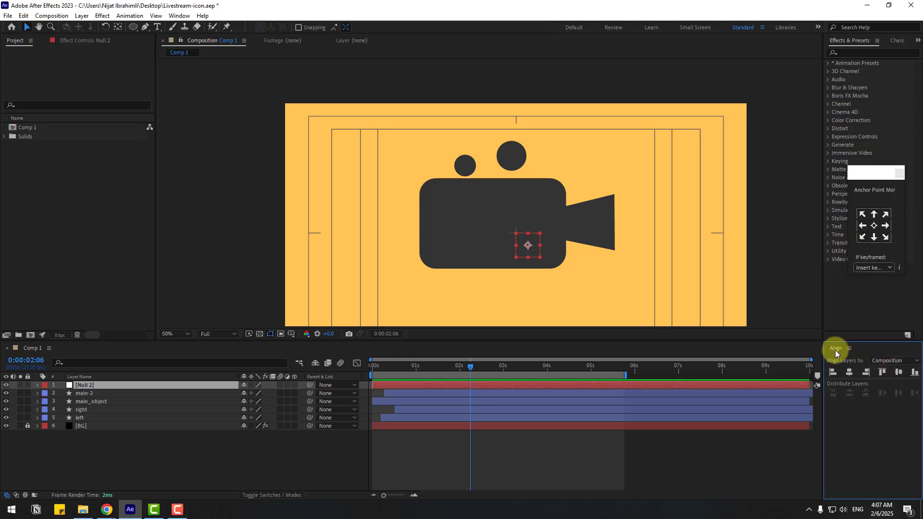
click(190, 15)
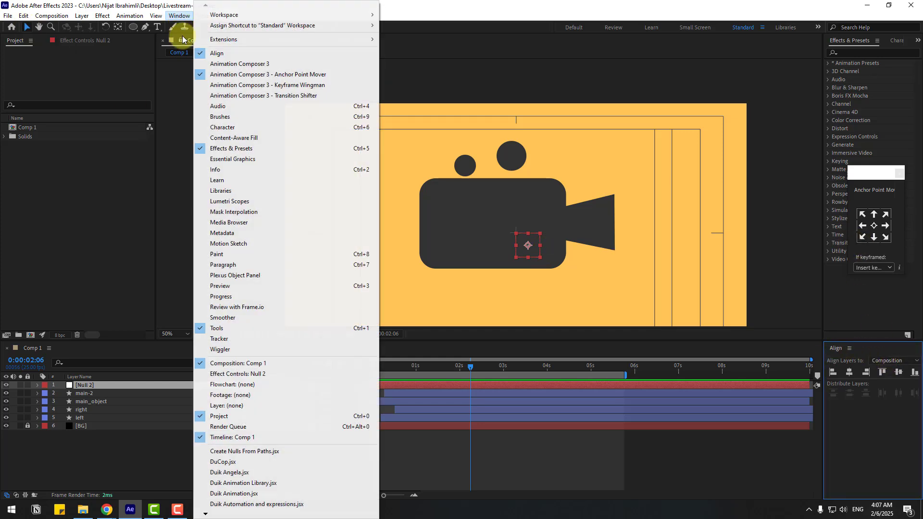
click(235, 58)
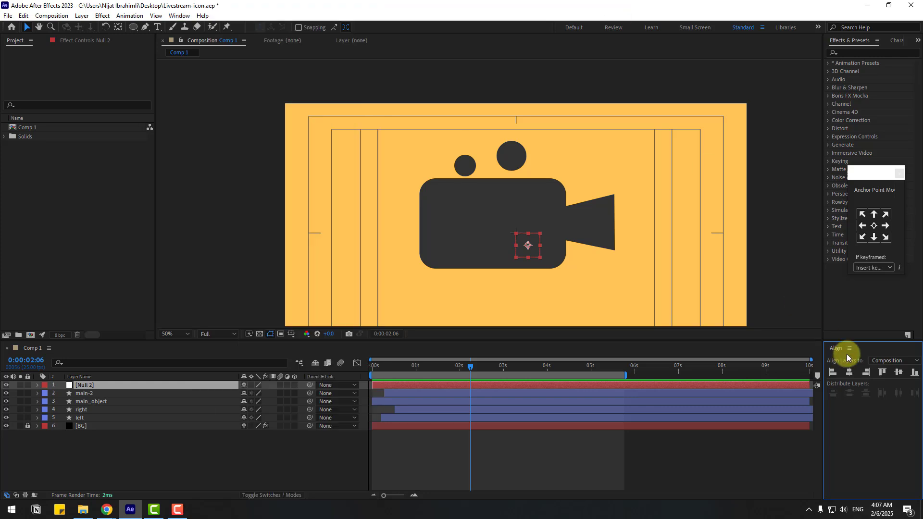
click(850, 374)
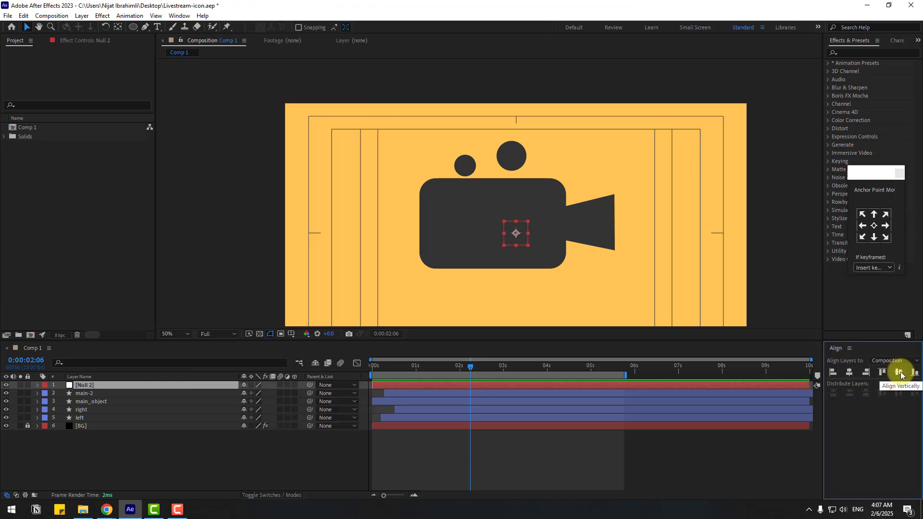
Parent the main-2, main_object, right and left layers to the null object.
click(85, 418)
shift+click(80, 394)
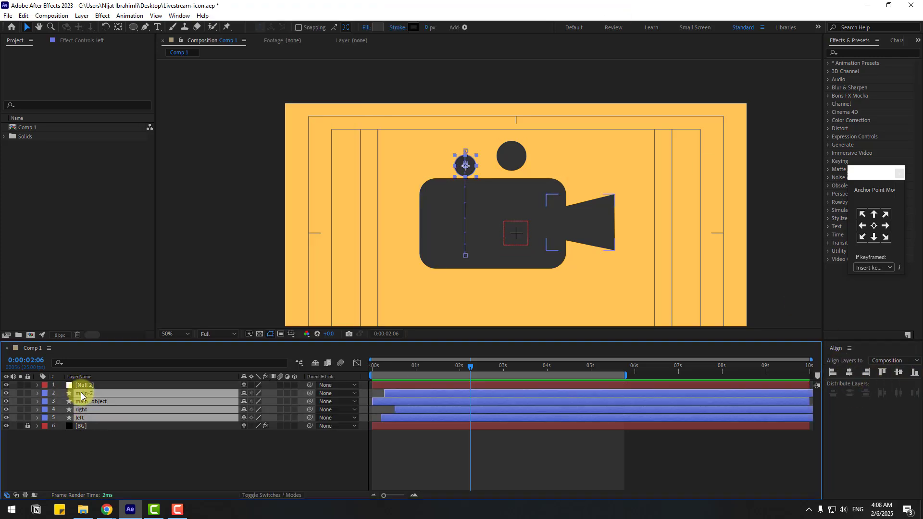
drag(310, 402, 86, 388)
Keyframe the null's position at about 0:00:01:17 and set it to 652, 638 at 0:00:02:11, moving the camera off-center.
click(110, 387)
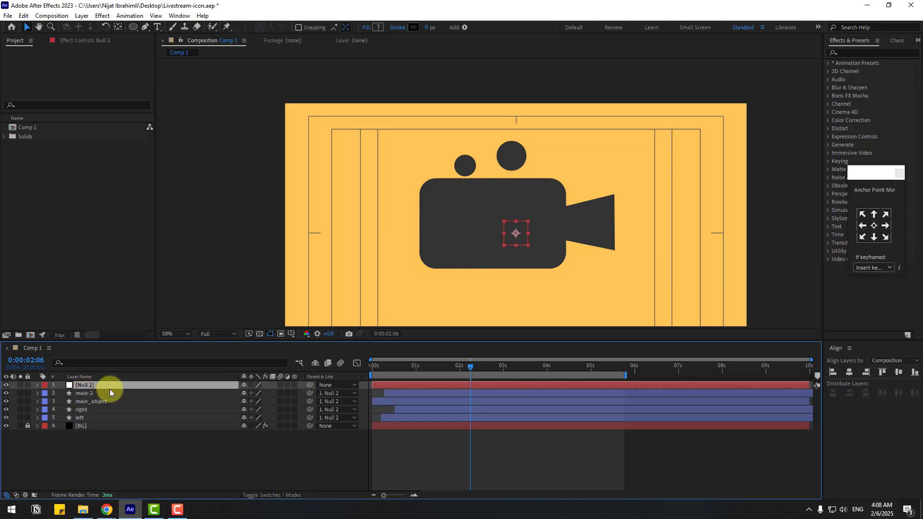
drag(484, 202, 480, 225)
drag(391, 370, 479, 369)
key(p)
click(62, 393)
drag(247, 393, 108, 402)
click(164, 467)
Create a solid layer named "light" at the composition size of 1920 x 1080 px.
right_click(121, 457)
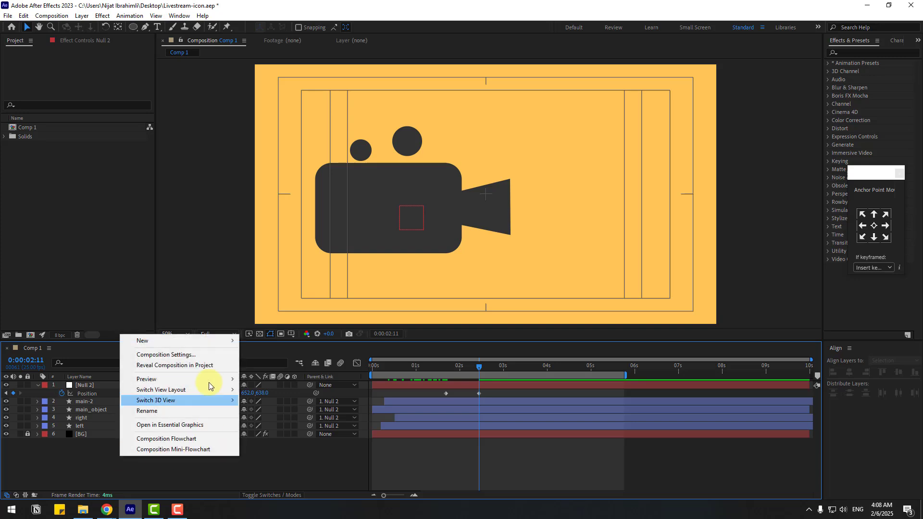
mouse_move(198, 344)
click(262, 365)
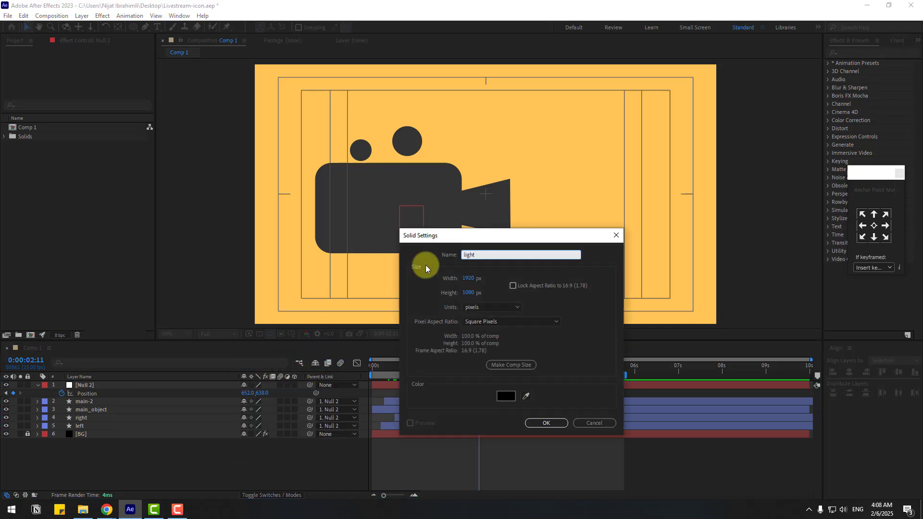
click(552, 421)
Apply the Fill effect to the light layer and set its color to near-white FDFDFD.
click(854, 54)
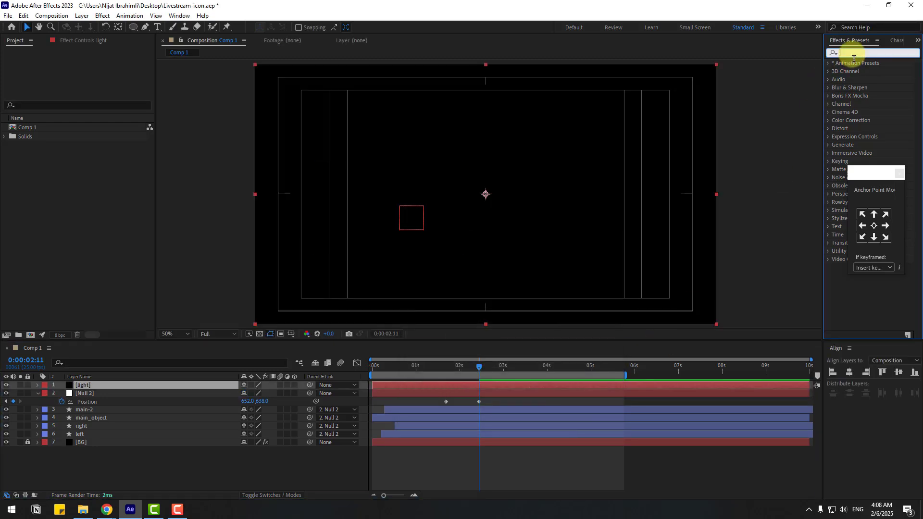
text(fill)
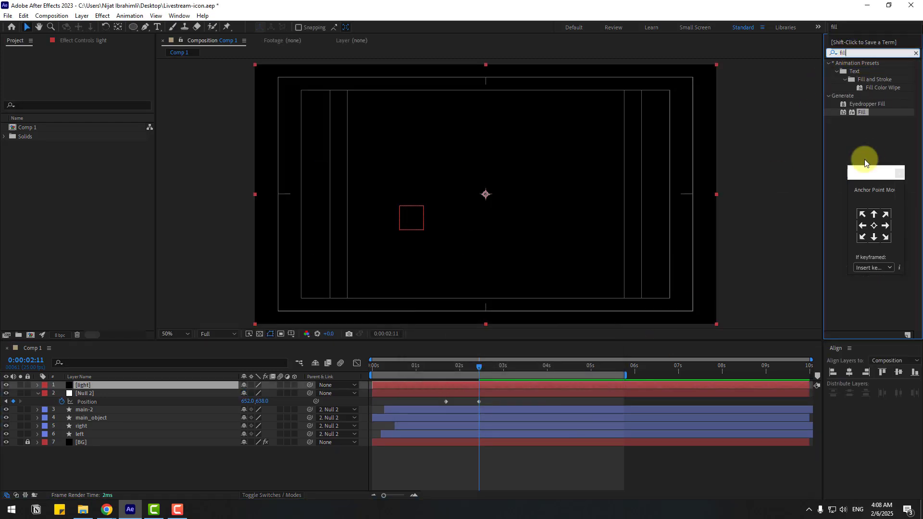
drag(861, 111, 82, 385)
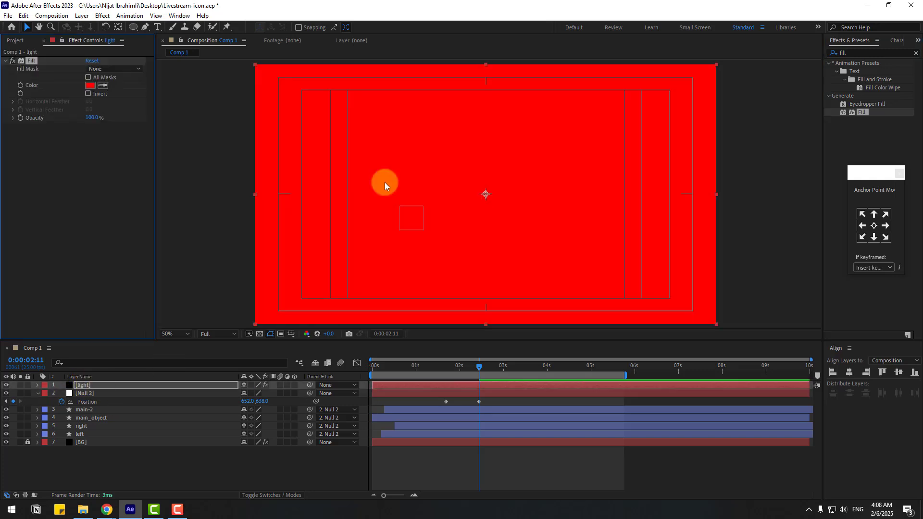
click(90, 86)
drag(231, 332, 192, 309)
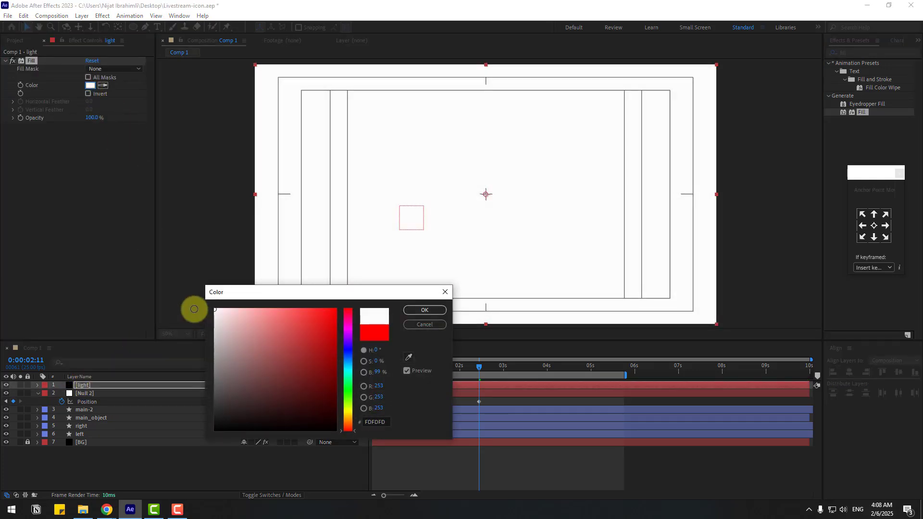
click(417, 310)
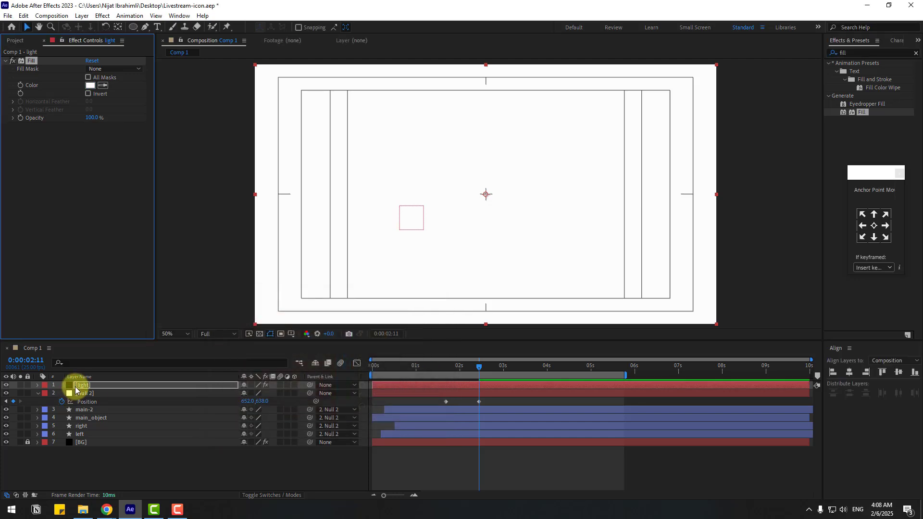
Set the light layer's opacity to 70%.
click(79, 385)
key(t)
drag(245, 395, 233, 394)
Draw a four-point Pen mask on the light layer, widening from the lens base into a beam, and adjust its far corners.
click(145, 27)
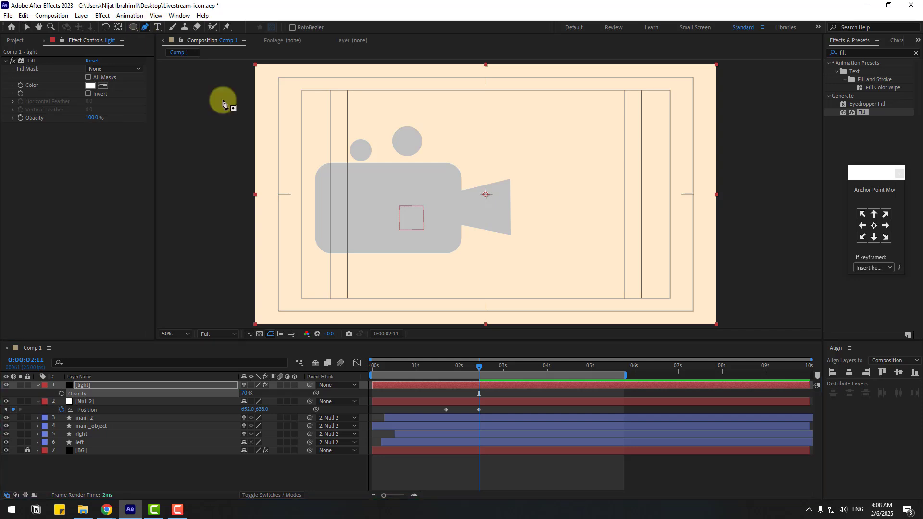
click(462, 192)
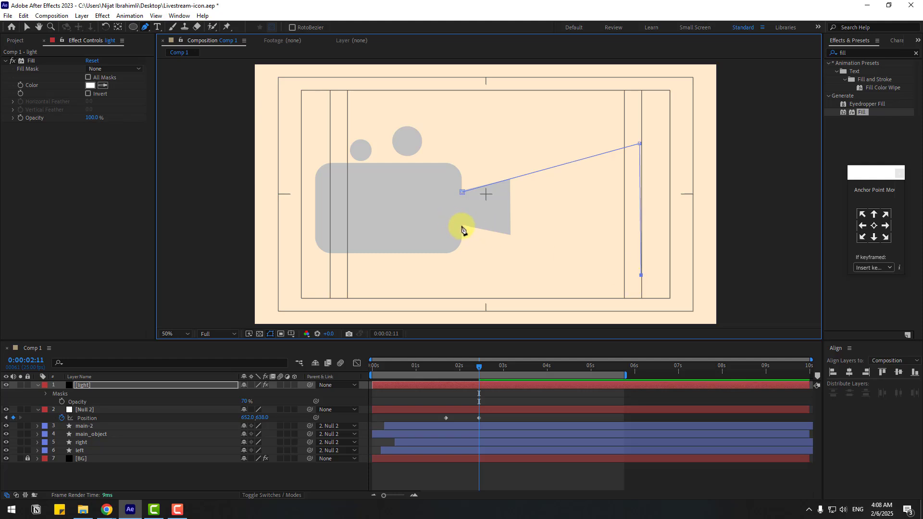
click(461, 226)
click(463, 191)
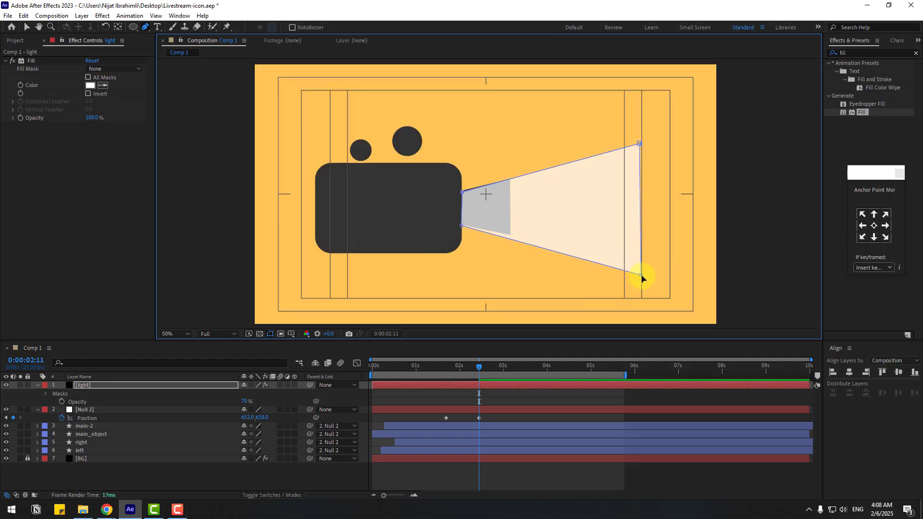
drag(641, 274, 640, 260)
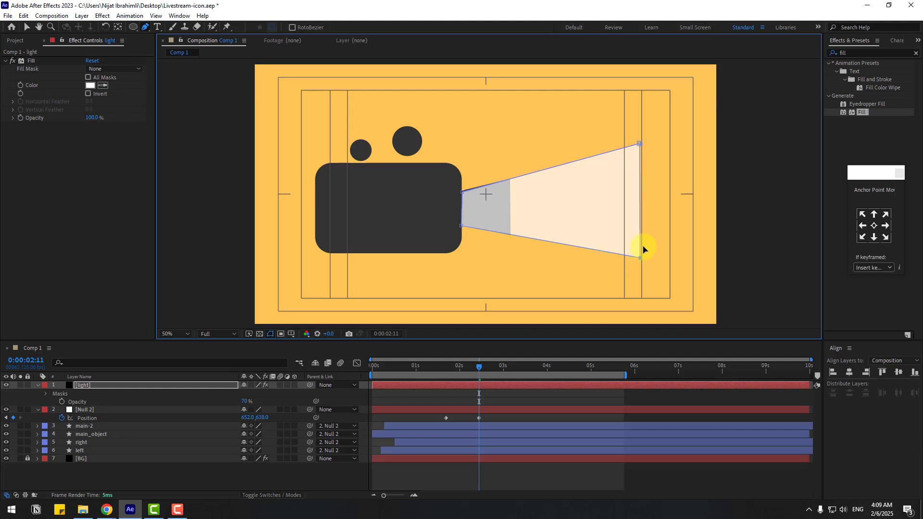
drag(639, 143, 637, 140)
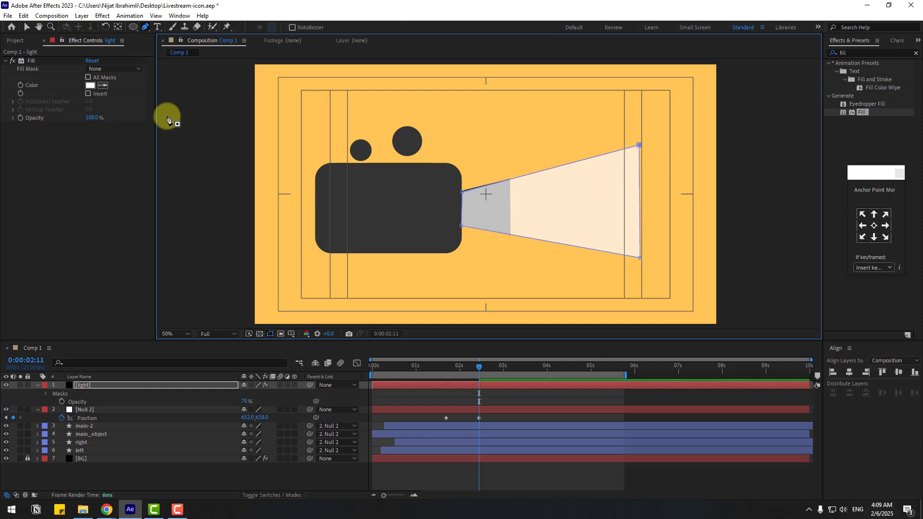
click(27, 27)
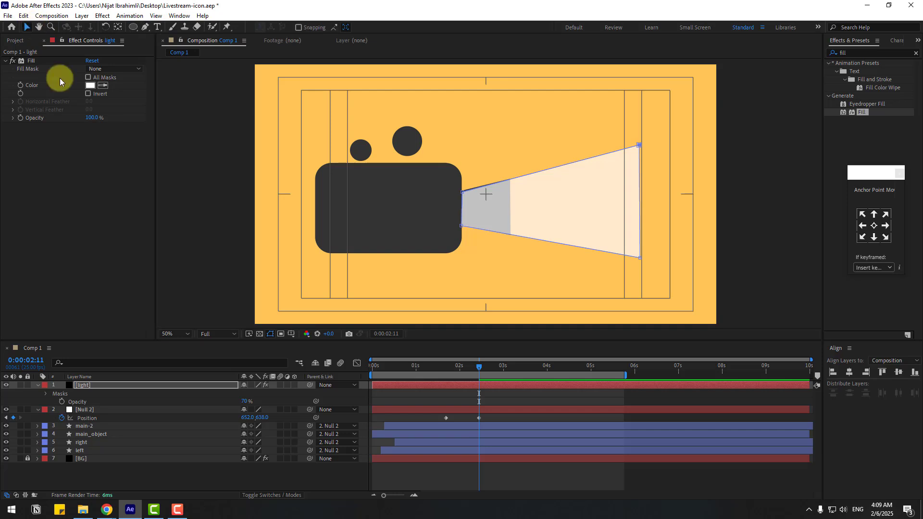
Set the feather of the light layer's mask to 46 pixels.
click(45, 394)
click(54, 402)
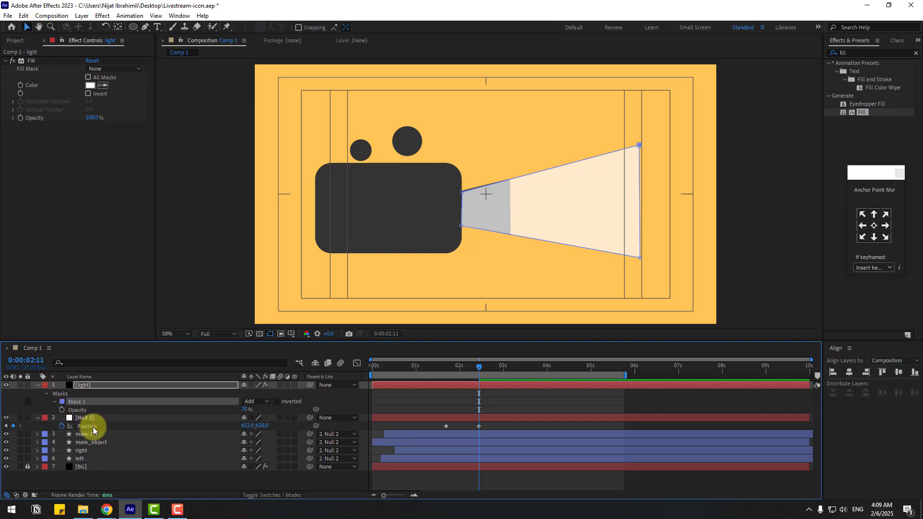
click(407, 417)
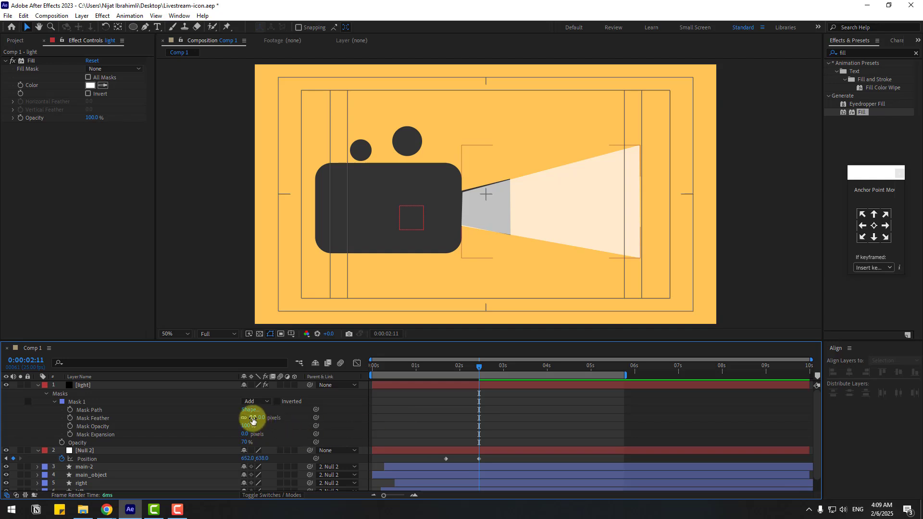
drag(253, 422, 278, 417)
click(670, 310)
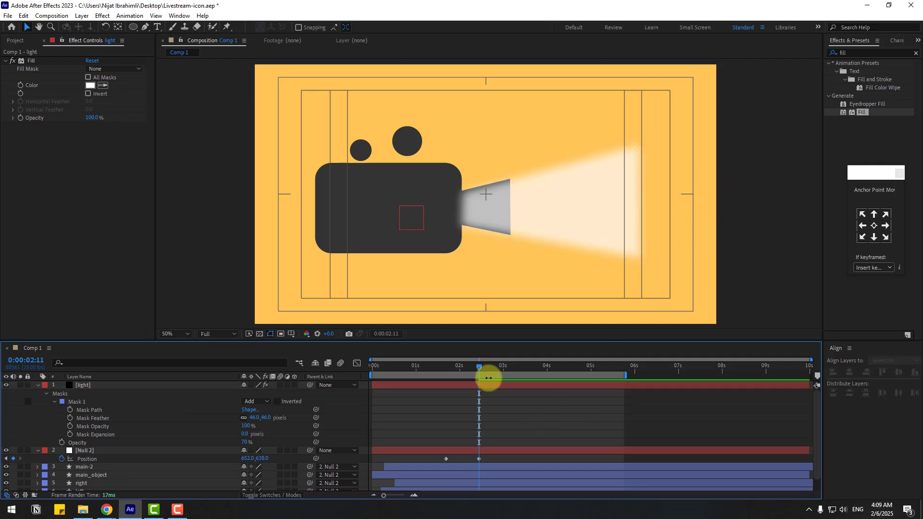
Move the light layer below main-2 in the layer stack and parent it to Null 2.
click(38, 385)
drag(85, 385, 107, 412)
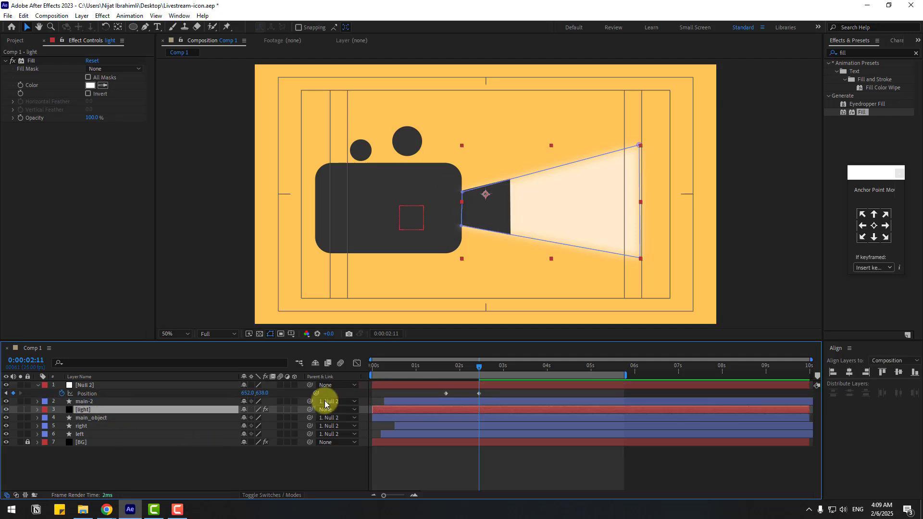
drag(309, 410, 84, 386)
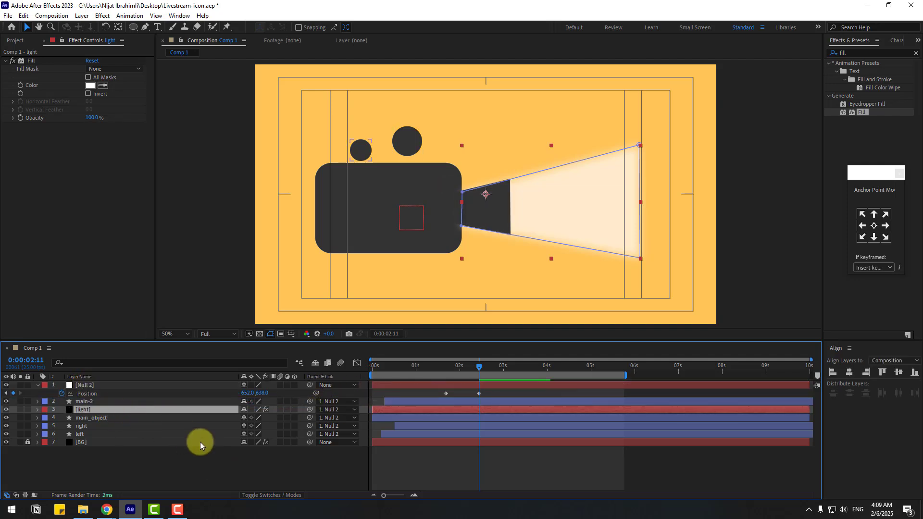
click(241, 467)
drag(442, 365, 495, 369)
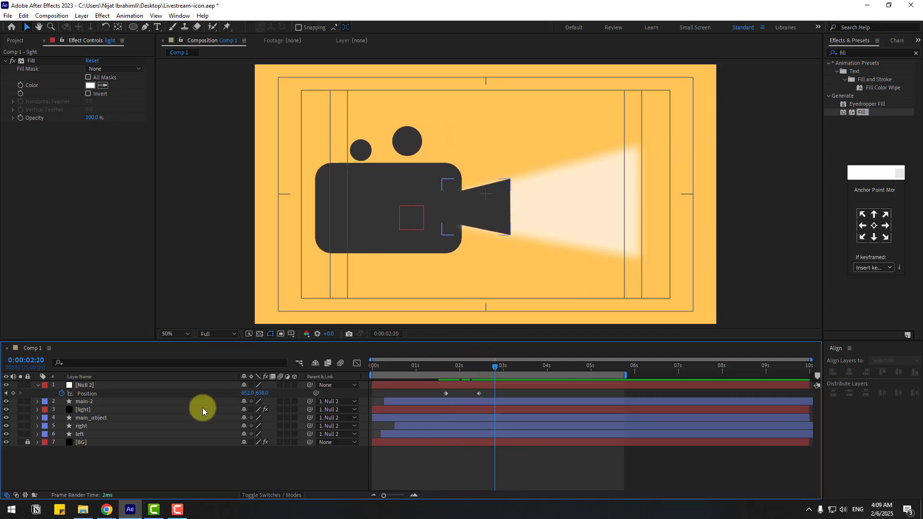
Add a Mask Path keyframe for the light layer's full beam at 0:00:03:14.
click(84, 410)
key(period)
drag(647, 235, 519, 223)
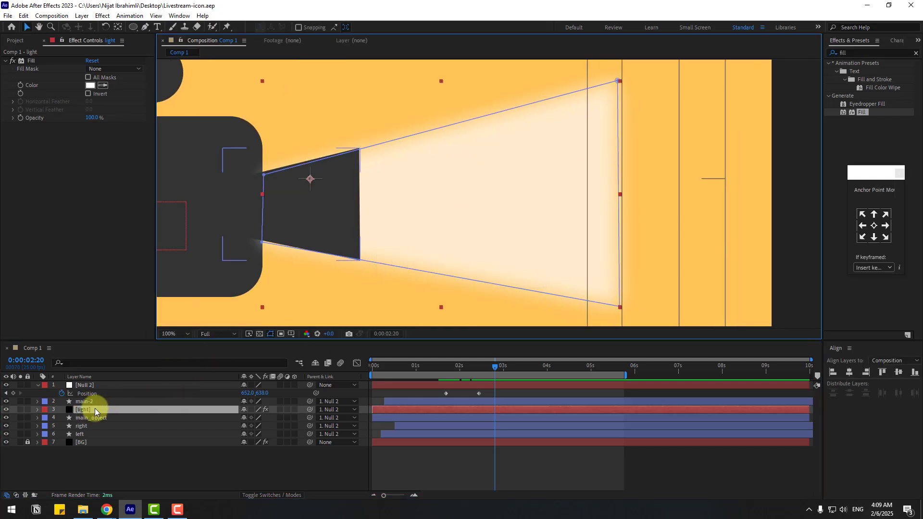
click(37, 409)
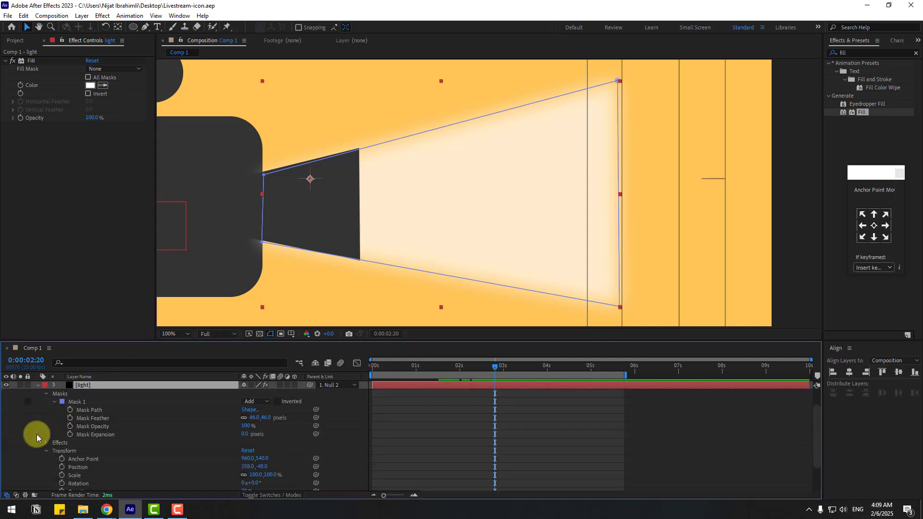
click(46, 451)
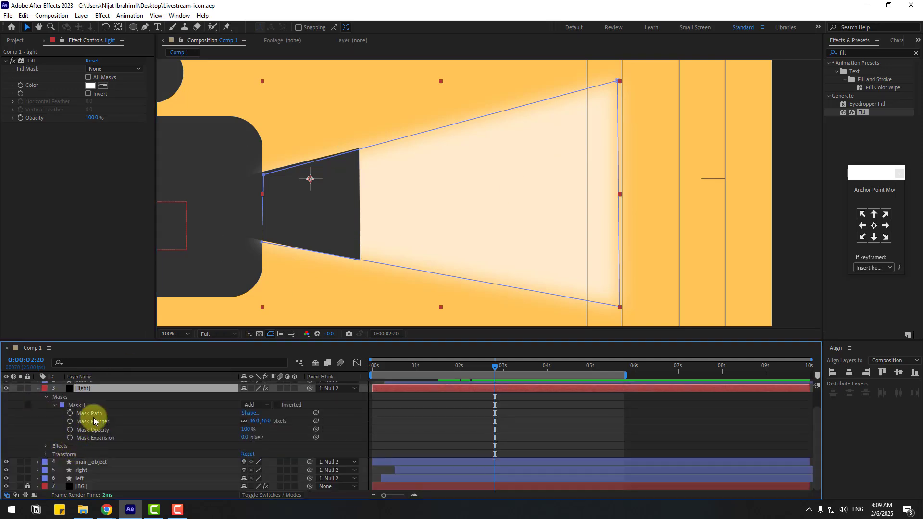
drag(511, 366, 528, 366)
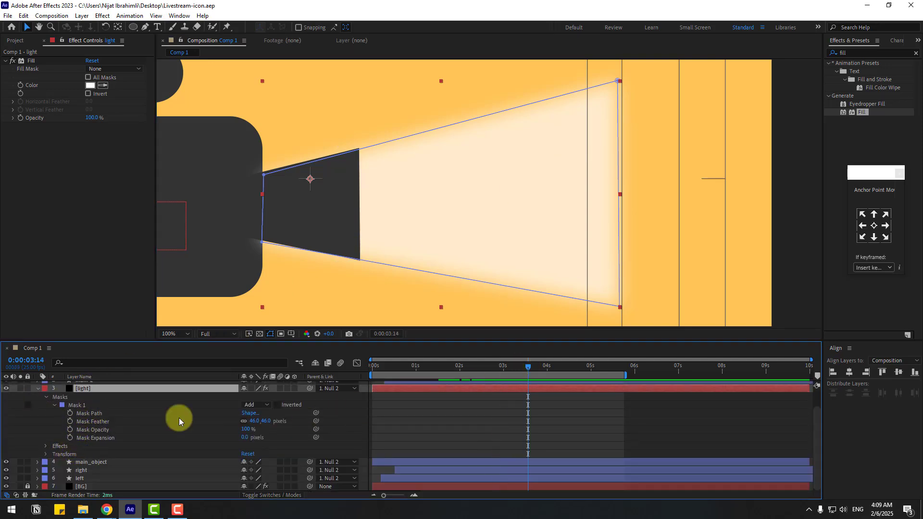
click(70, 413)
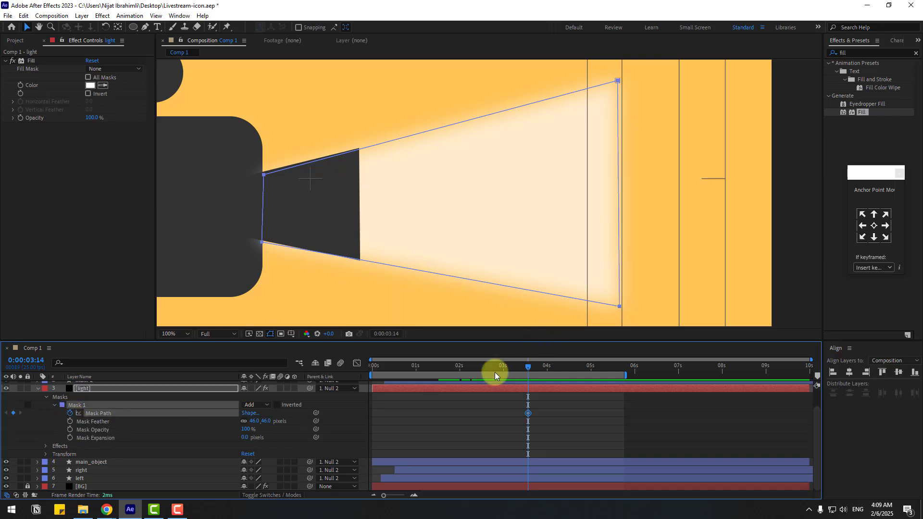
click(109, 422)
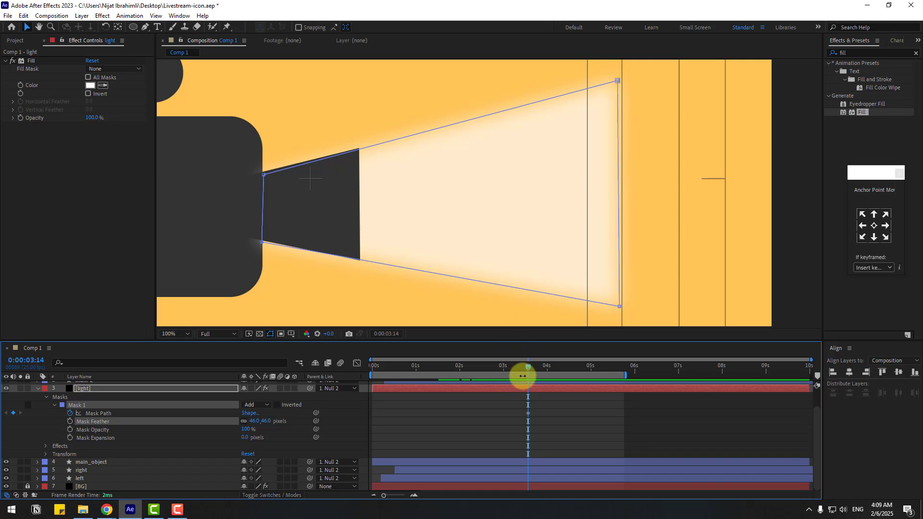
Add Mask Path keyframes at 0:00:02:23 and 0:00:02:12, pulling the beam's far corners progressively closer to the lens.
drag(528, 368, 500, 368)
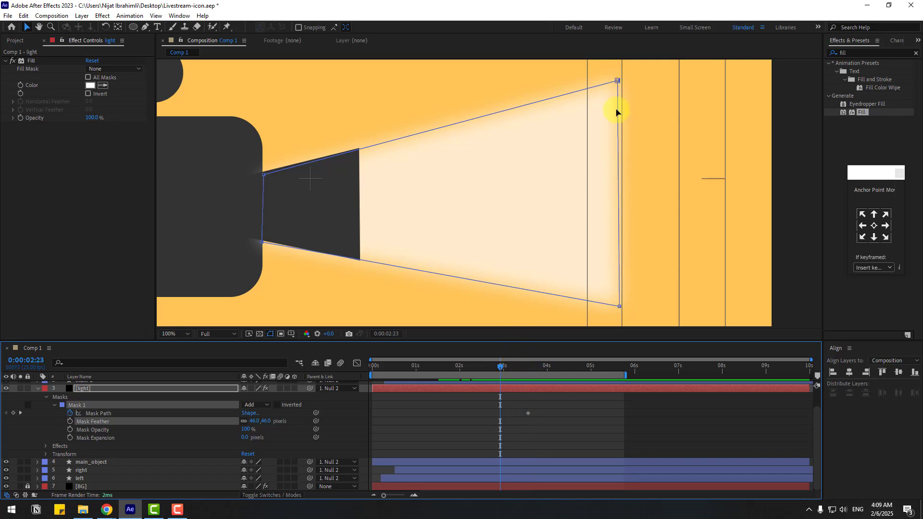
drag(618, 82, 557, 108)
drag(619, 307, 545, 285)
mouse_move(496, 369)
mouse_down()
mouse_move(517, 366)
mouse_move(480, 374)
mouse_up()
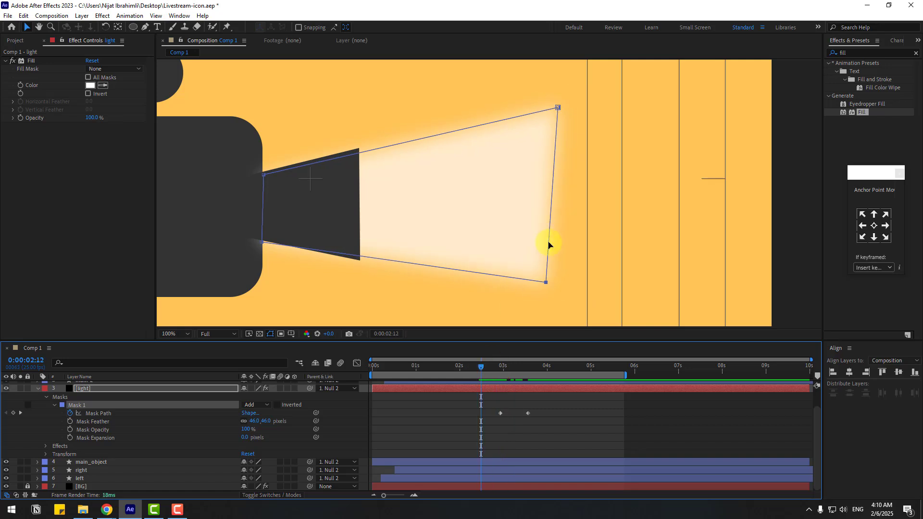
drag(546, 281, 443, 268)
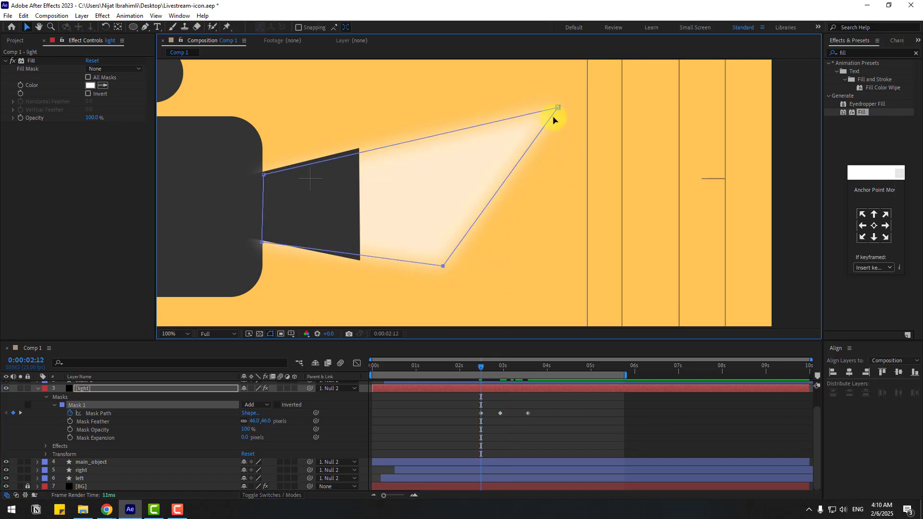
drag(533, 115, 435, 139)
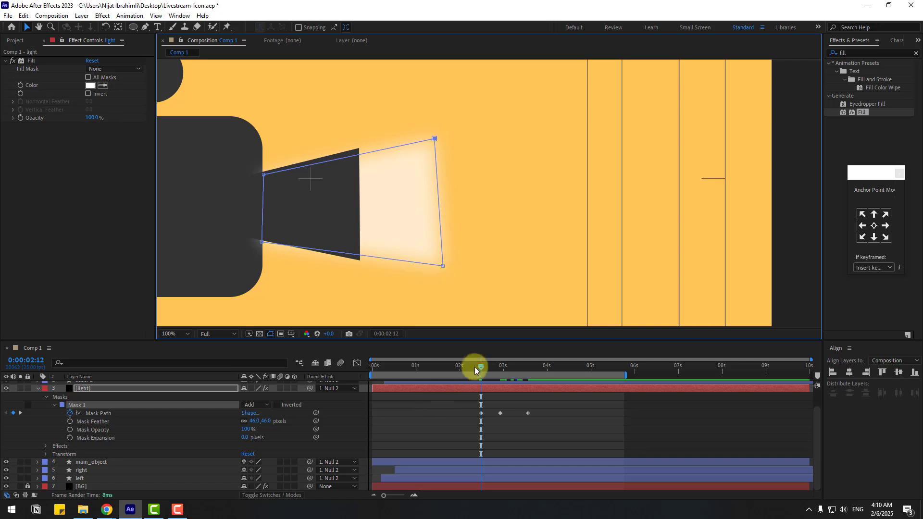
Add Mask Path keyframes shortly after two seconds and at 0:00:01:23, shrinking the beam until it hides entirely behind the lens.
drag(469, 368, 466, 369)
drag(495, 264, 416, 260)
drag(487, 140, 410, 158)
drag(460, 365, 457, 365)
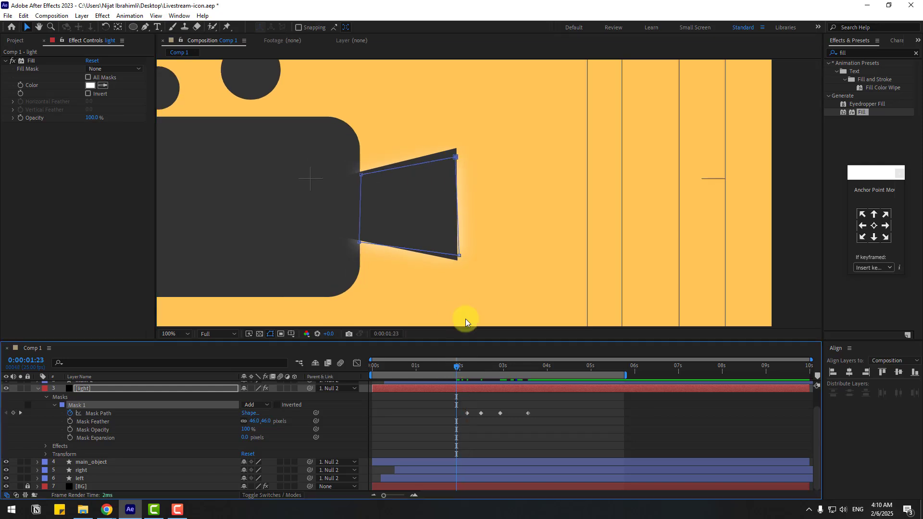
drag(459, 259, 445, 247)
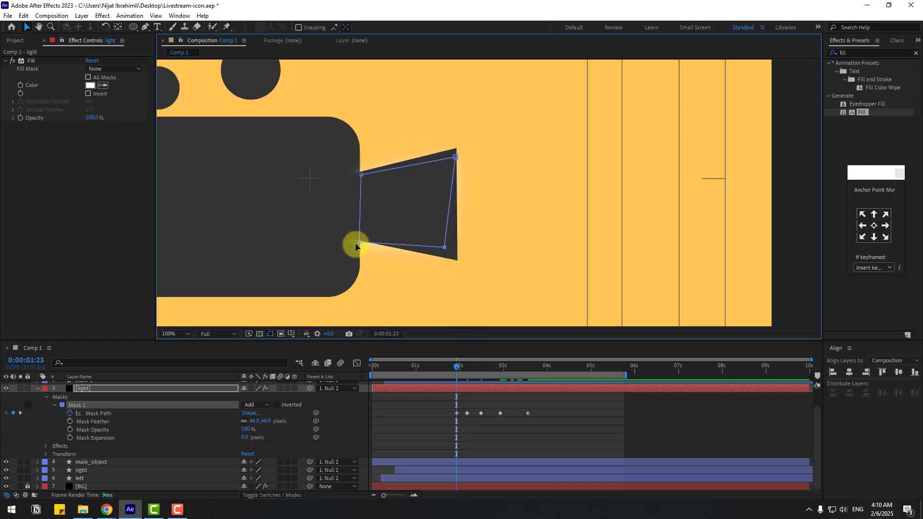
drag(359, 243, 363, 230)
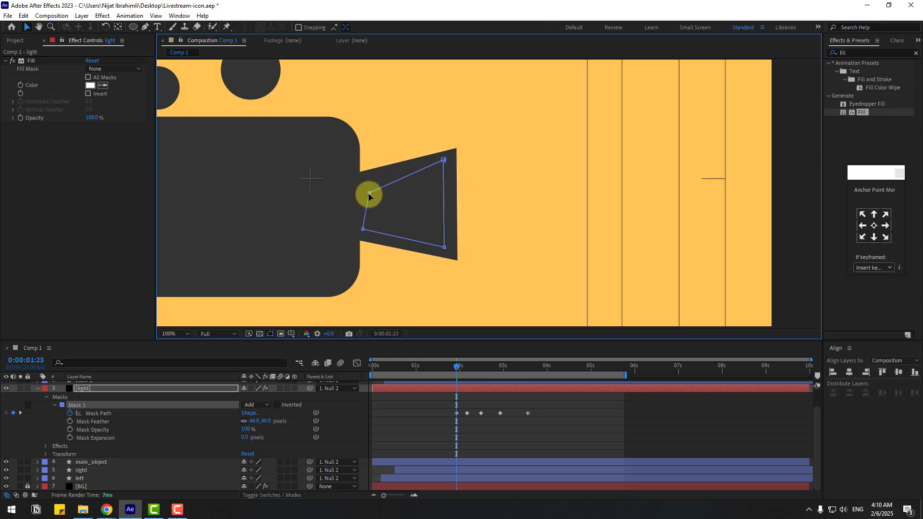
Apply Easy Ease to all five Mask Path keyframes of the light layer.
drag(458, 366, 539, 368)
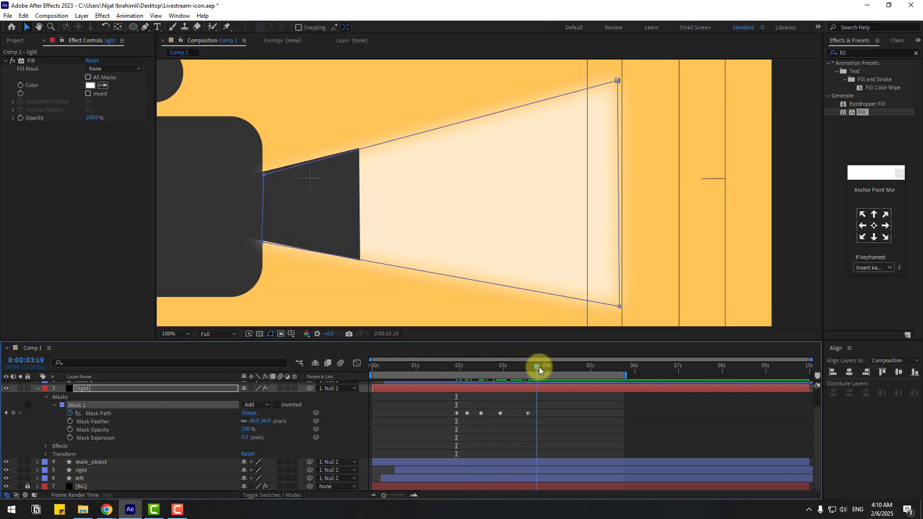
drag(545, 417, 455, 412)
right_click(455, 412)
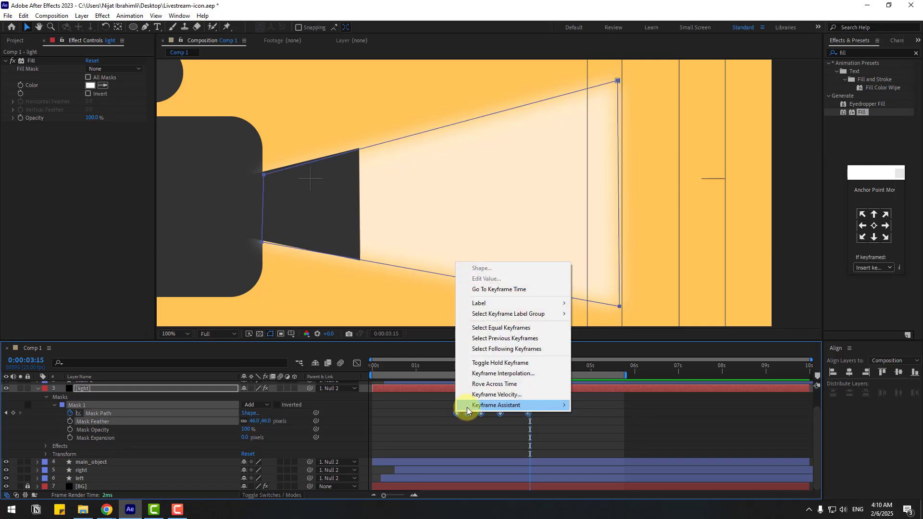
mouse_move(496, 405)
click(596, 436)
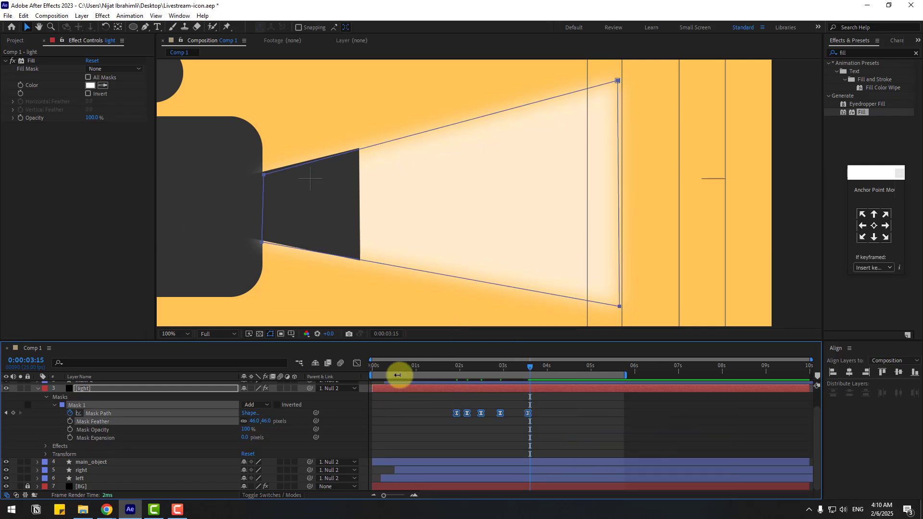
Start the work area at about 1.6 seconds and preview the growing light beam.
drag(397, 375, 442, 375)
scroll(593, 246, down, 4)
key(space)
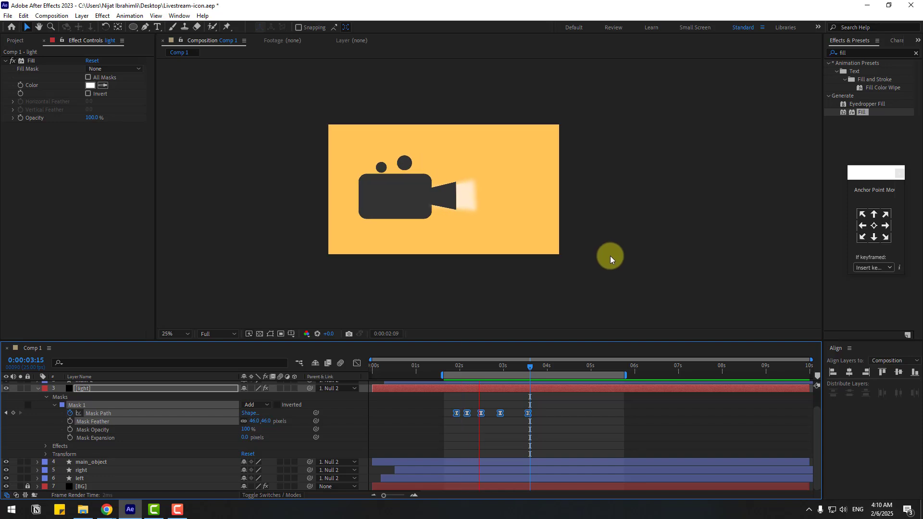
scroll(627, 258, up, 2)
click(530, 407)
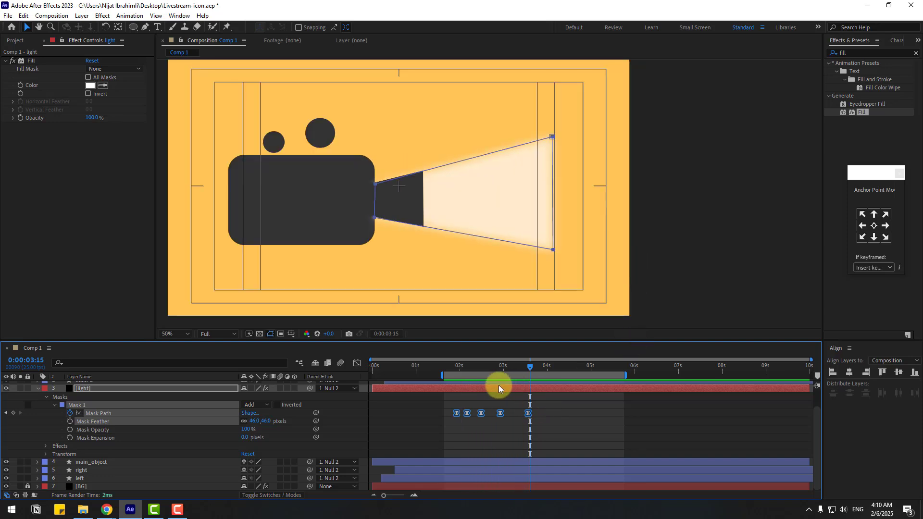
Move the light layer's last two Mask Path keyframes earlier, to about 0:00:02:18 and 0:00:03:01, and preview the beam.
click(515, 418)
drag(541, 411, 444, 417)
click(521, 416)
click(499, 412)
drag(528, 413, 504, 413)
key(space)
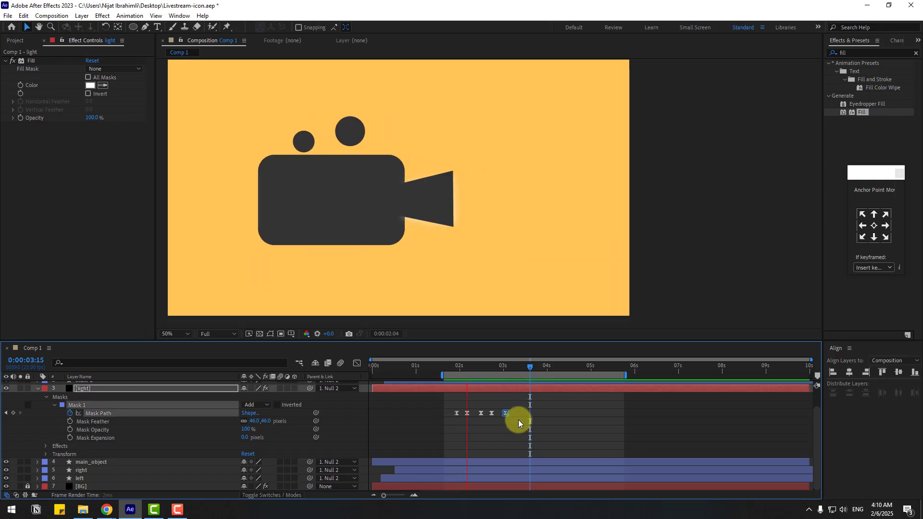
Compress all five Mask Path keyframes proportionally so the last falls at about 0:00:02:20, and review the faster beam.
key(space)
drag(521, 412, 494, 420)
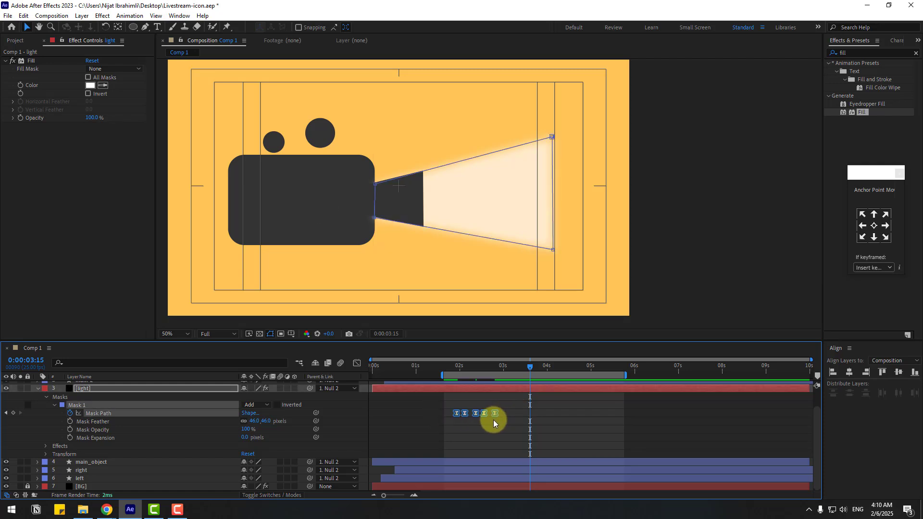
key(space)
key(space)
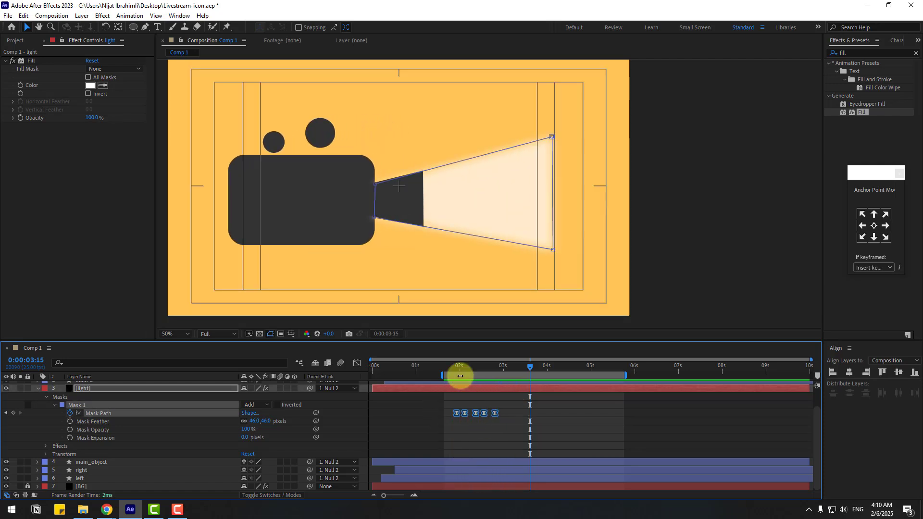
click(455, 367)
drag(457, 365, 496, 370)
click(511, 415)
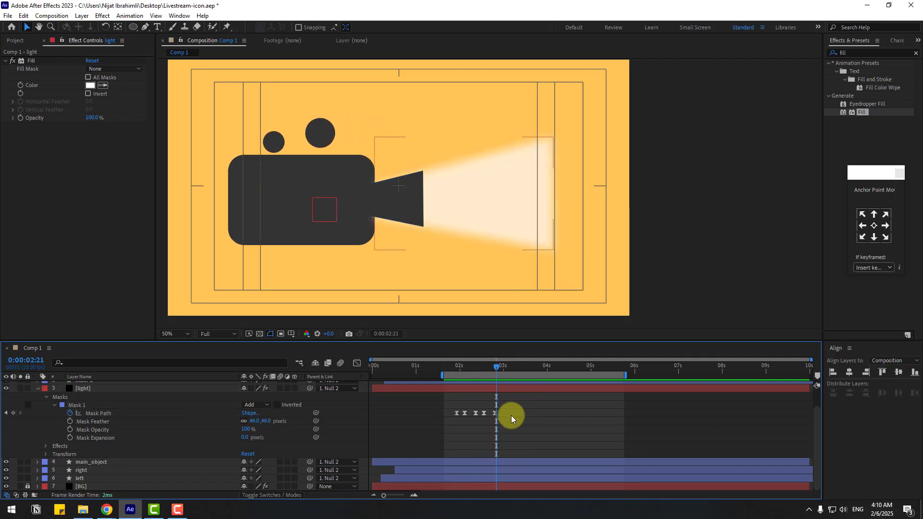
Delete the light layer's second Mask Path keyframe and preview the beam.
click(464, 413)
key(Delete)
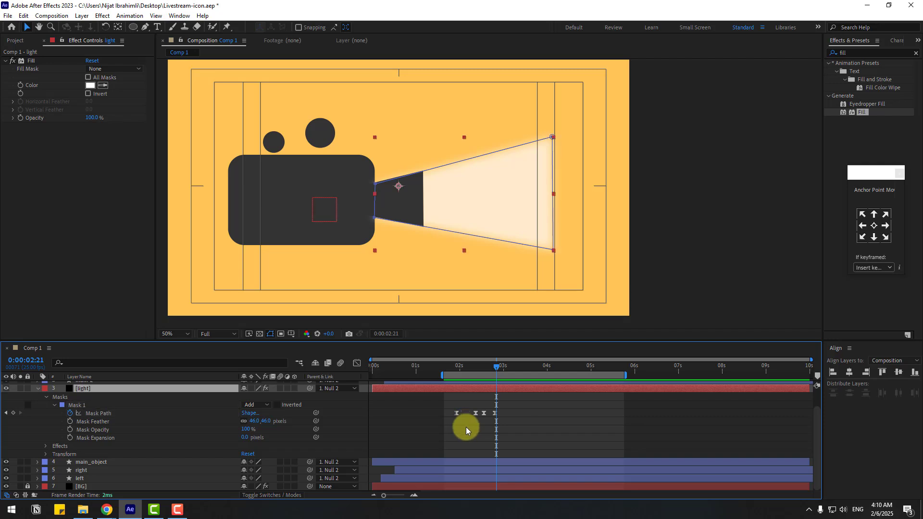
key(space)
key(space)
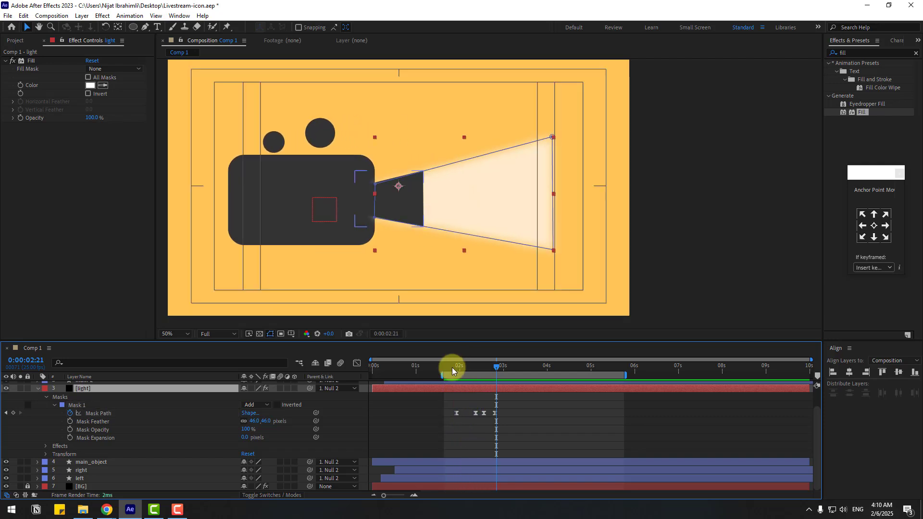
Compress the four remaining Mask Path keyframes so the last falls at about 0:00:02:08, and preview the beam.
click(465, 368)
drag(465, 367, 476, 364)
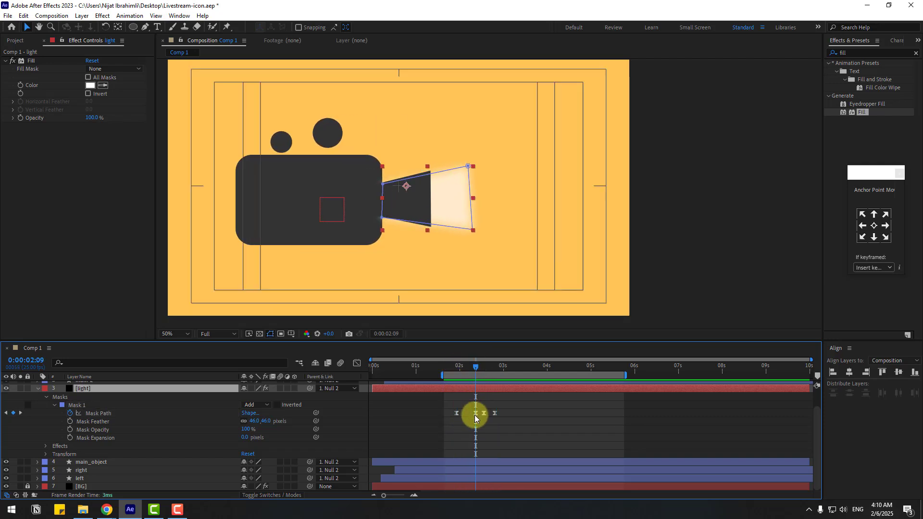
drag(475, 413, 481, 414)
drag(508, 412, 453, 416)
drag(495, 413, 474, 414)
key(space)
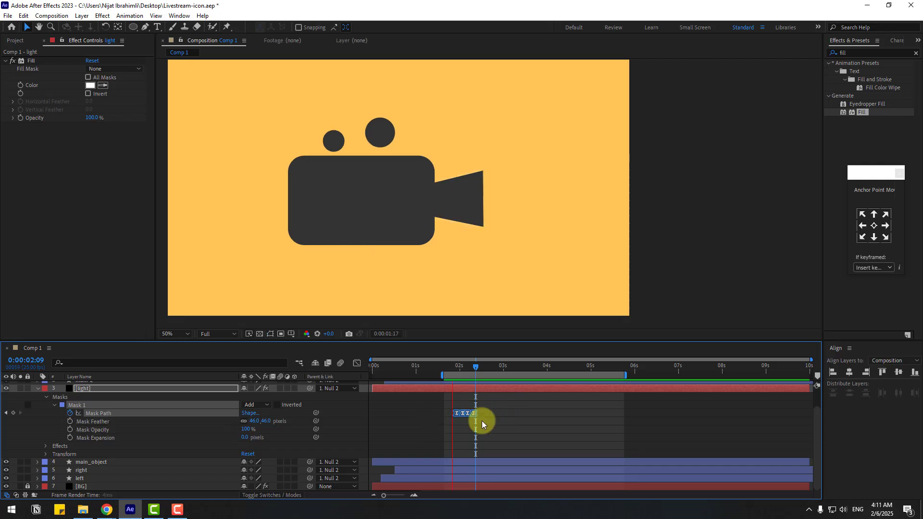
scroll(510, 244, down, 2)
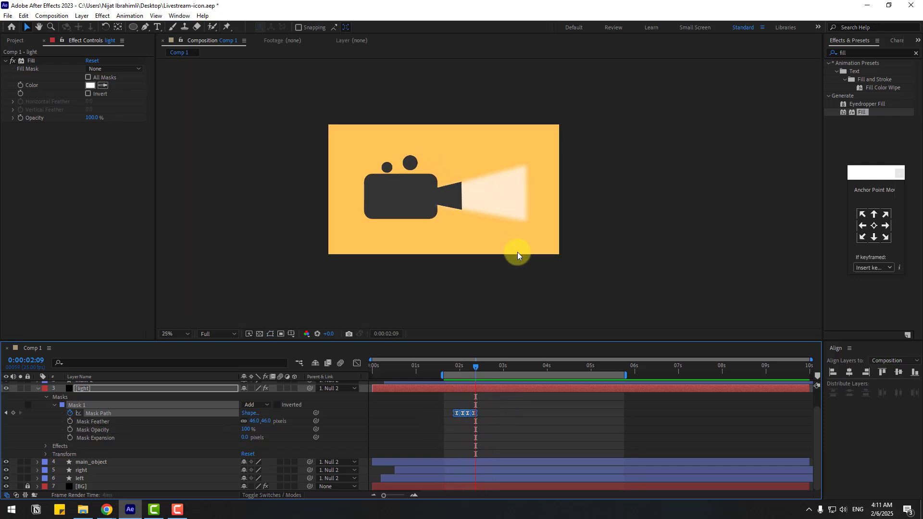
scroll(518, 252, up, 2)
key(space)
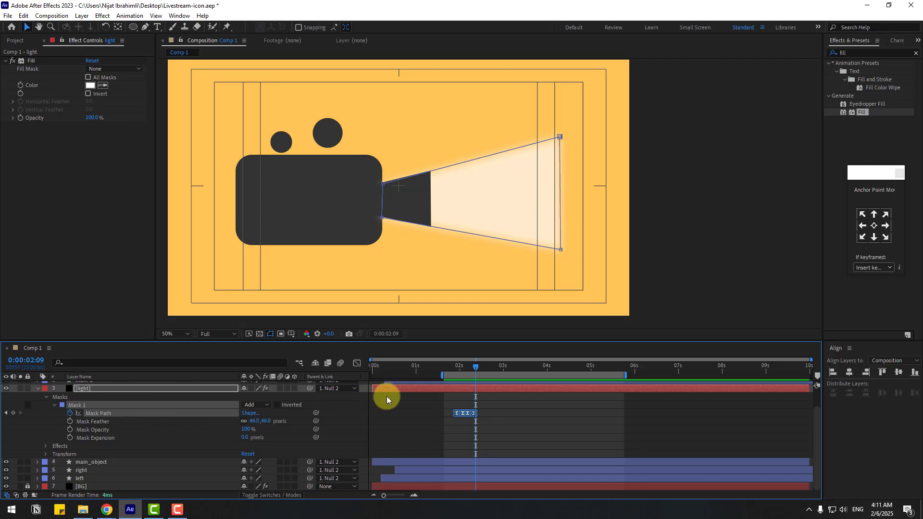
Keyframe the light layer's Opacity from 0% at 0:00:01:23 to 70% at about 0:00:02:10.
drag(463, 366, 457, 367)
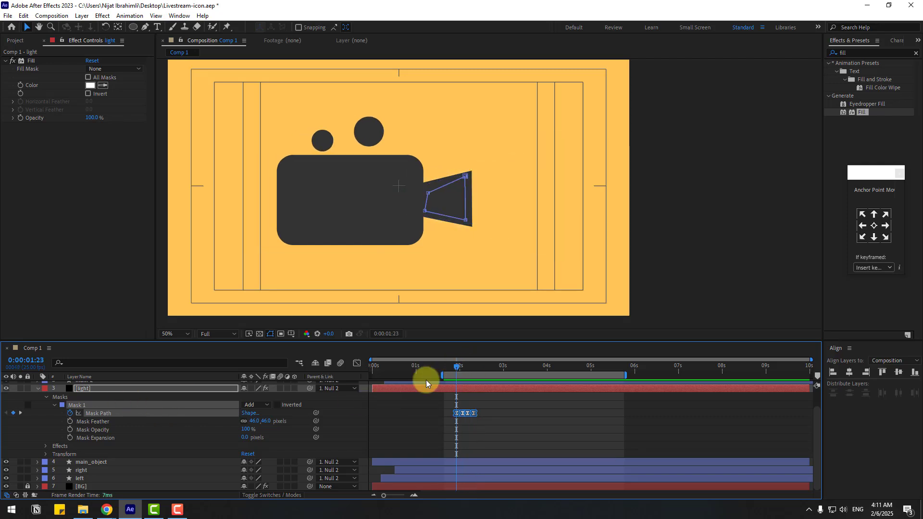
click(46, 454)
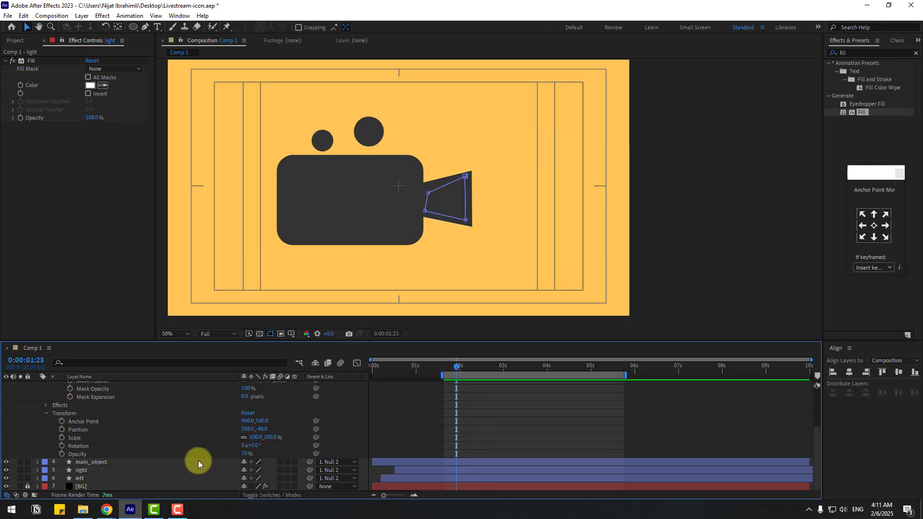
click(62, 456)
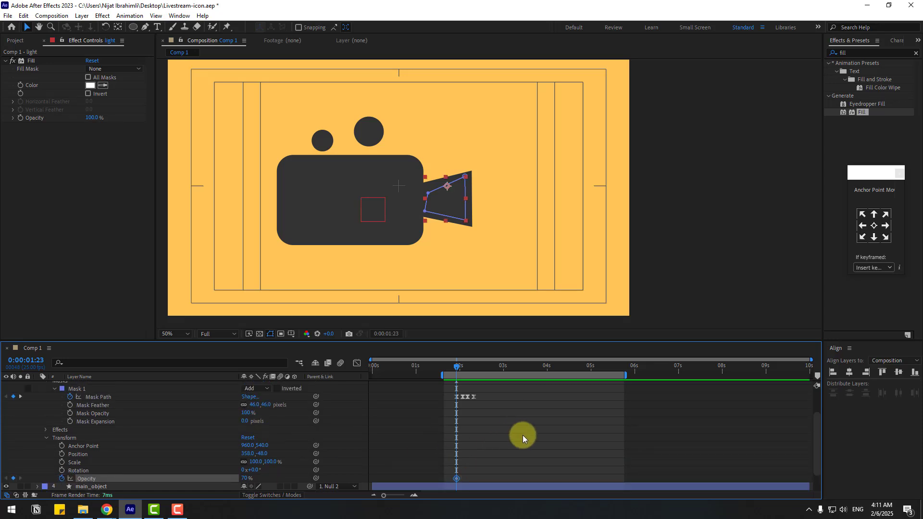
drag(457, 453, 469, 453)
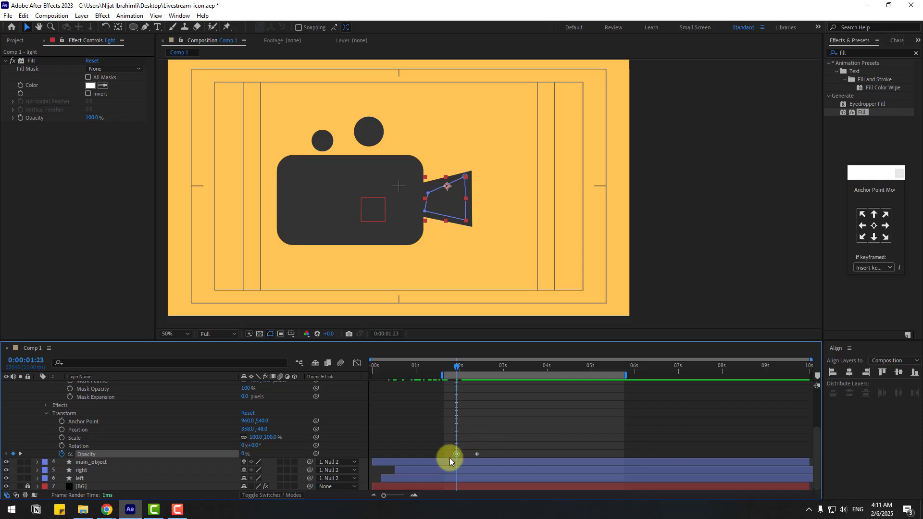
Apply Easy Ease to both Opacity keyframes of the light layer, preview the fade, and collapse the open layer properties.
right_click(460, 454)
right_click(457, 454)
mouse_move(561, 445)
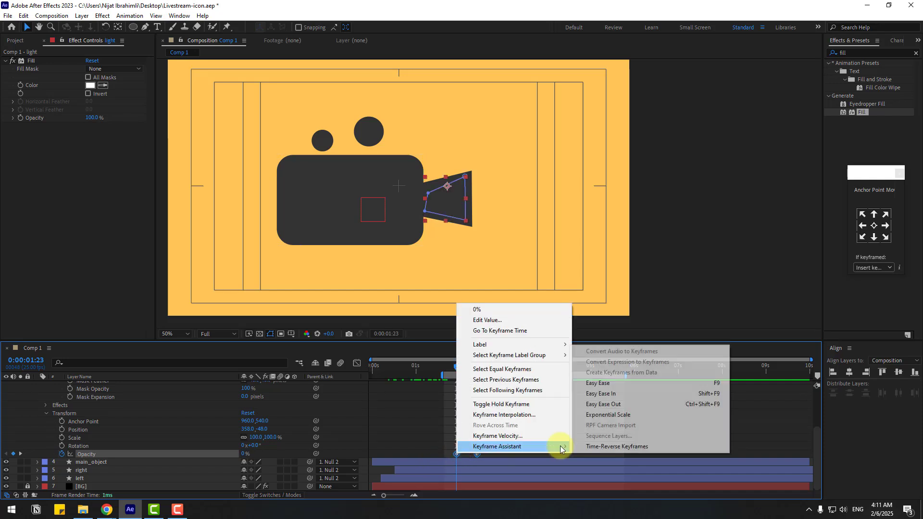
click(597, 388)
key(space)
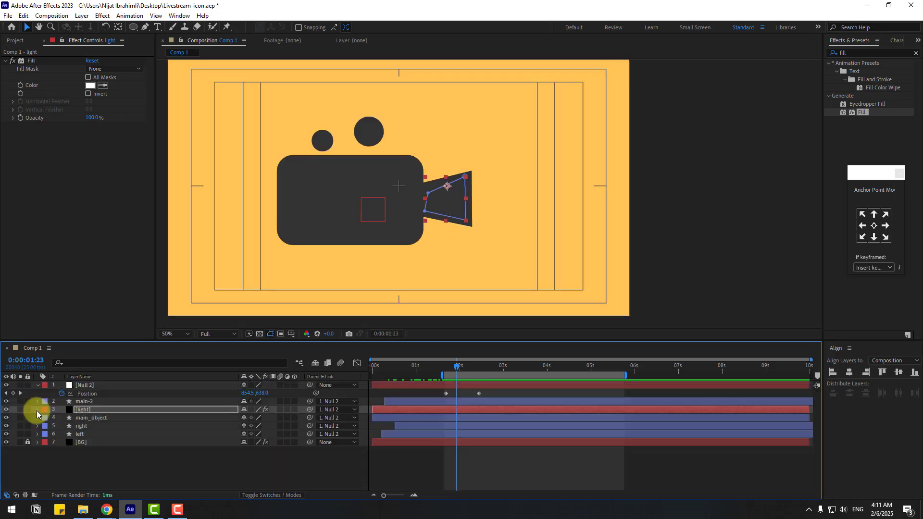
click(39, 387)
click(173, 455)
At 0:00:03:06, add a text layer reading LIVE in capitals above the camera's lens.
click(479, 370)
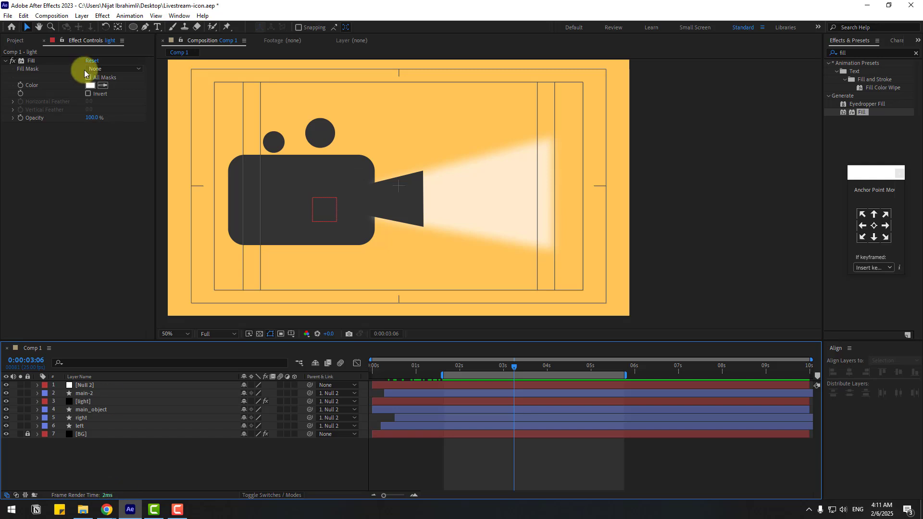
click(157, 28)
click(405, 141)
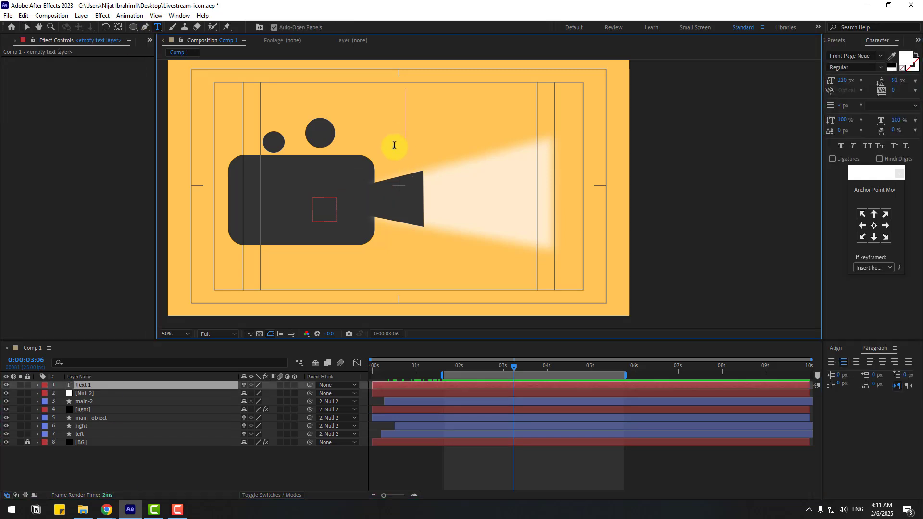
text(live)
key(ctrl+a)
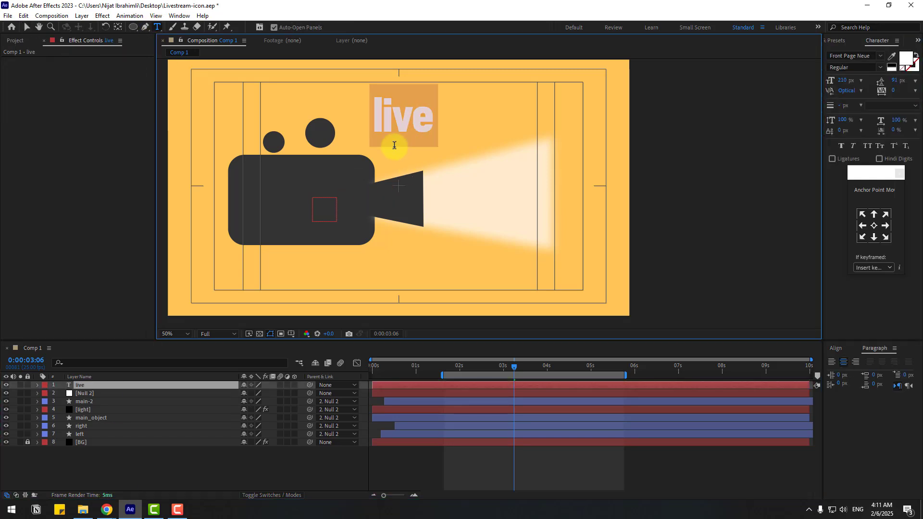
text(LIVE)
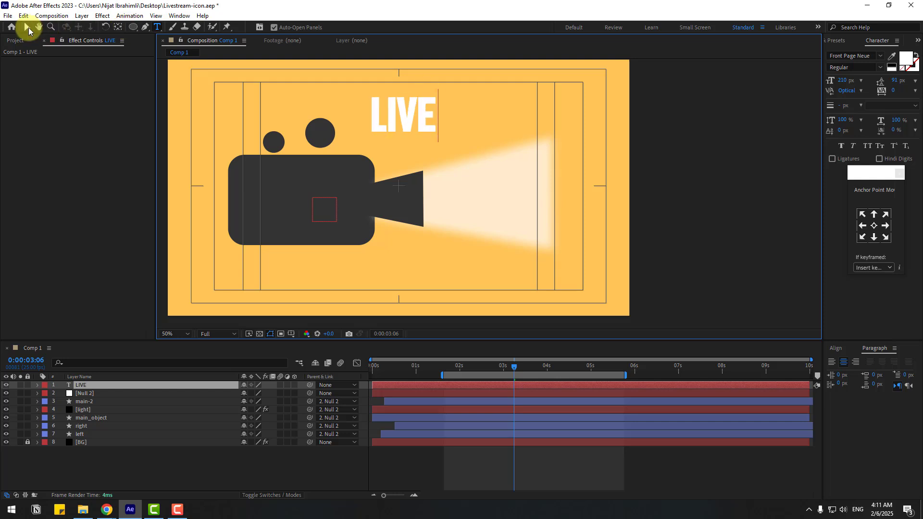
click(27, 29)
Colour the LIVE text red (E23F3F), enlarge it to 274 px, and position it inside the light beam.
click(904, 61)
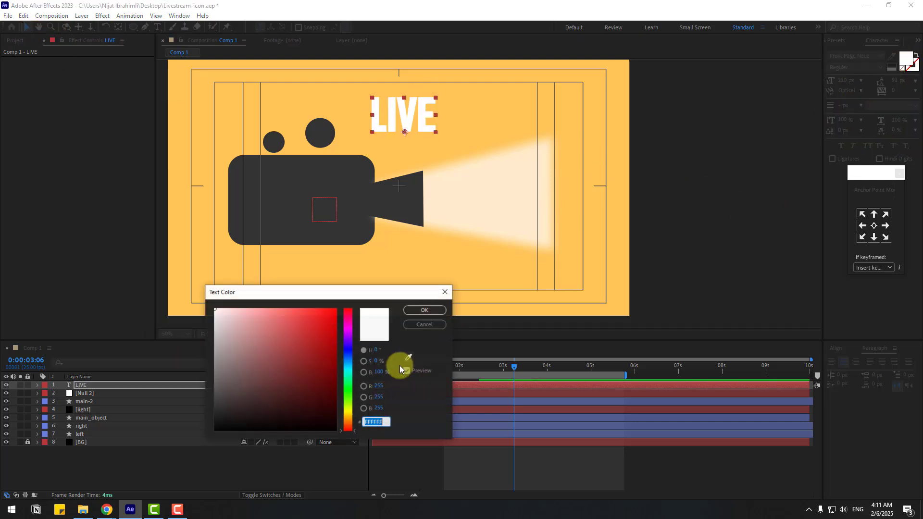
drag(324, 334, 302, 325)
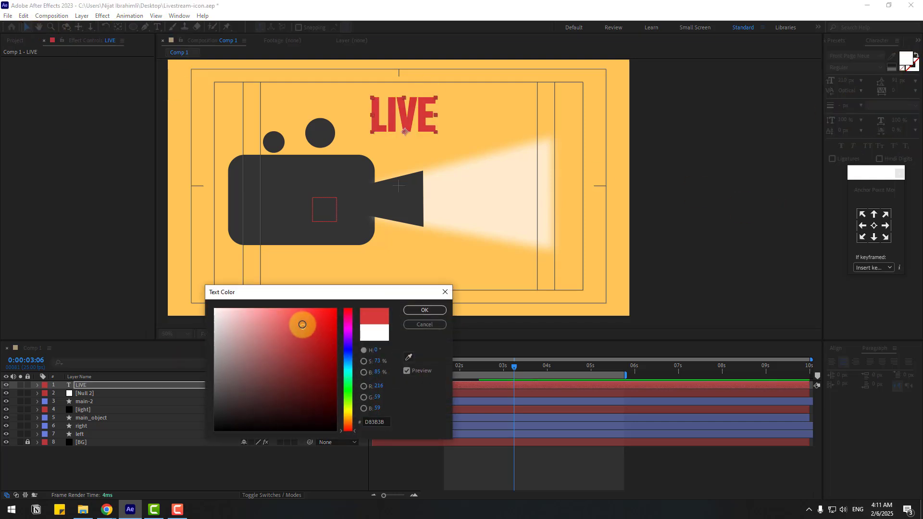
click(416, 313)
drag(404, 125, 491, 194)
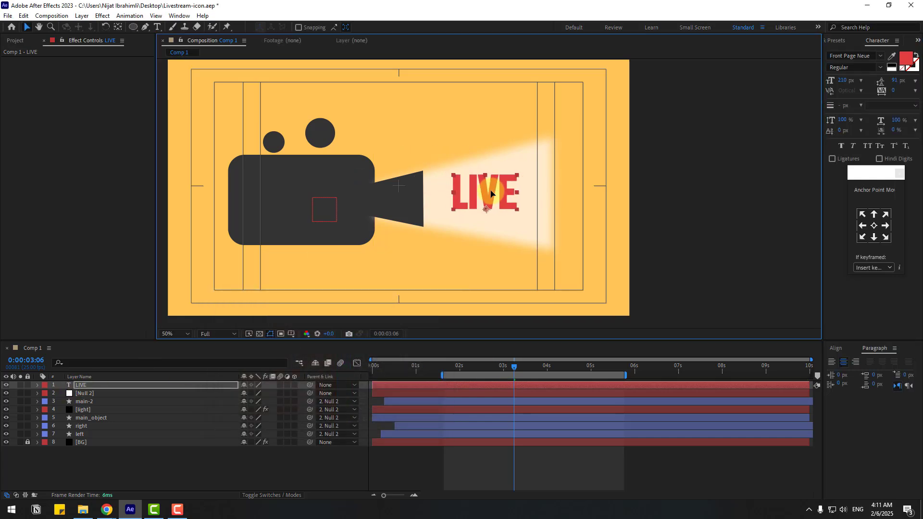
drag(842, 80, 880, 76)
drag(481, 188, 490, 193)
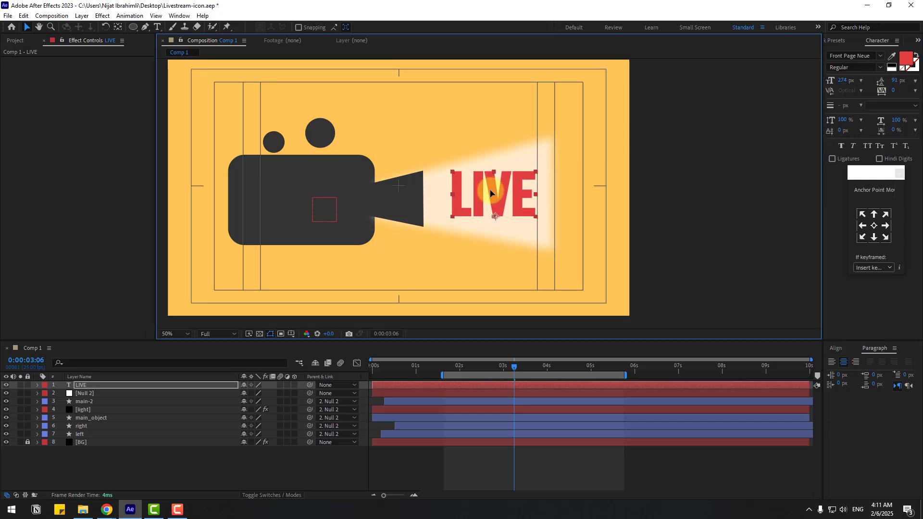
Keyframe the LIVE layer's Opacity from 0% at about 0:00:02:07 to 100% at 0:00:02:19.
key(t)
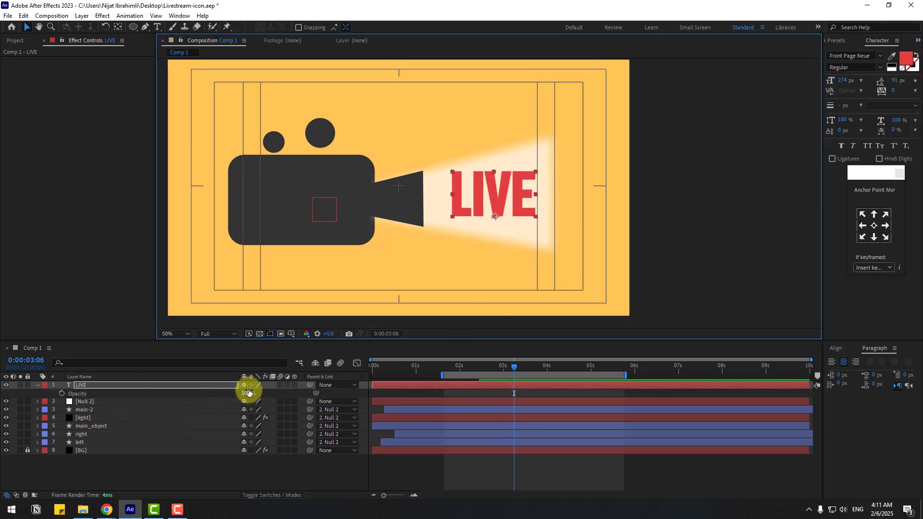
click(245, 393)
text(0)
key(Return)
drag(459, 371, 489, 368)
click(72, 395)
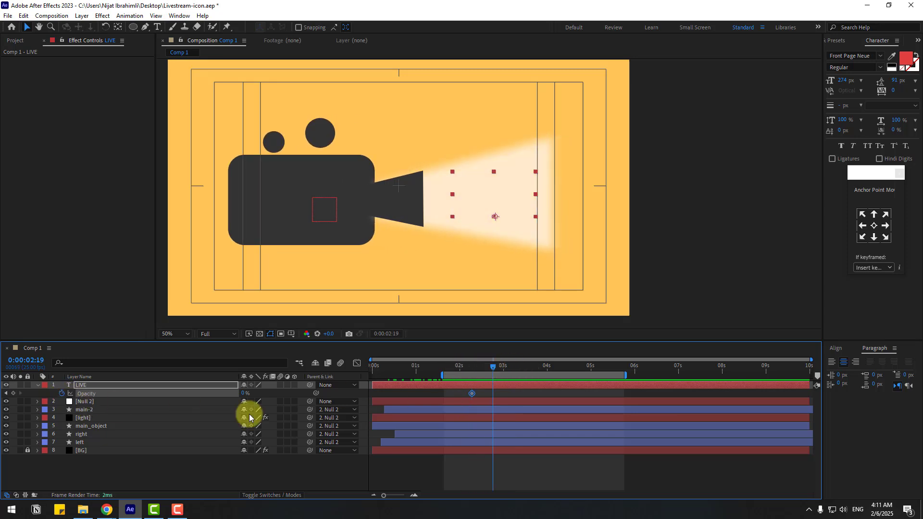
drag(247, 393, 513, 370)
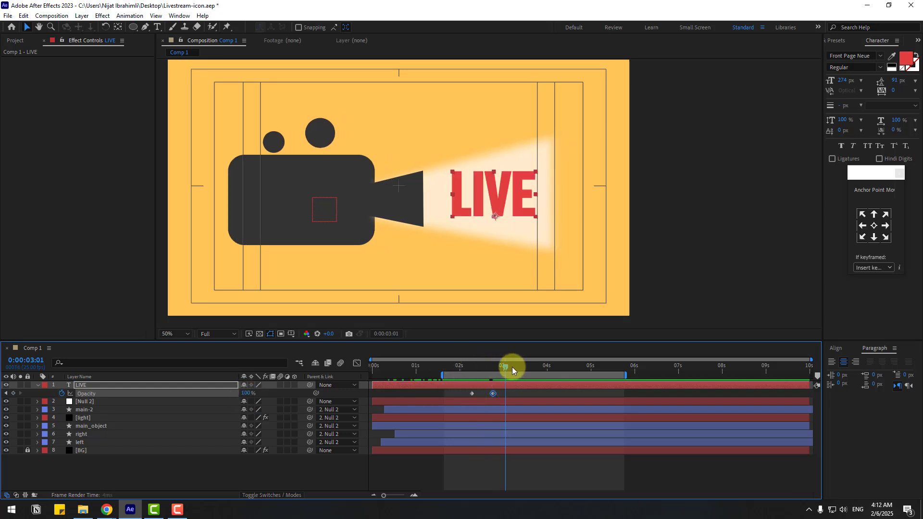
Parent the LIVE text layer to Null 2 and check its motion around the fade-in.
drag(310, 386, 74, 400)
click(466, 369)
drag(466, 368, 500, 377)
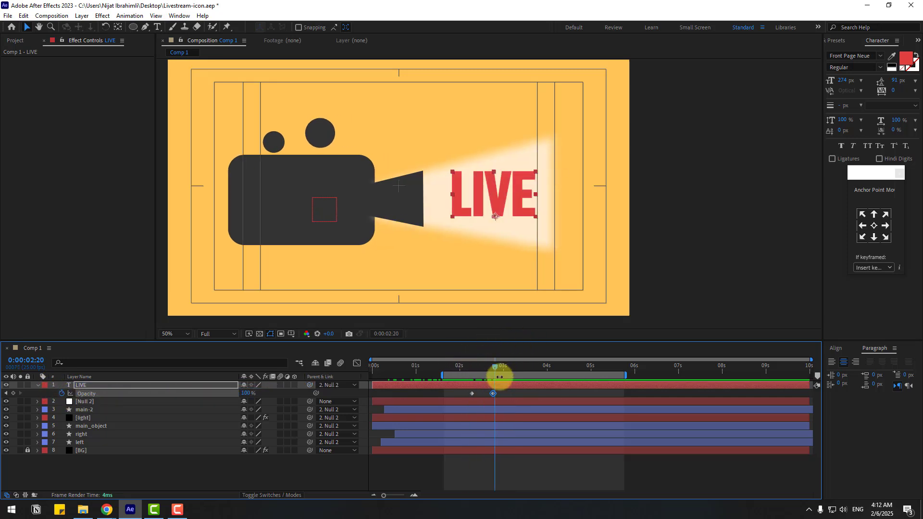
Apply Easy Ease to both Opacity keyframes of the LIVE layer.
right_click(471, 395)
mouse_move(517, 383)
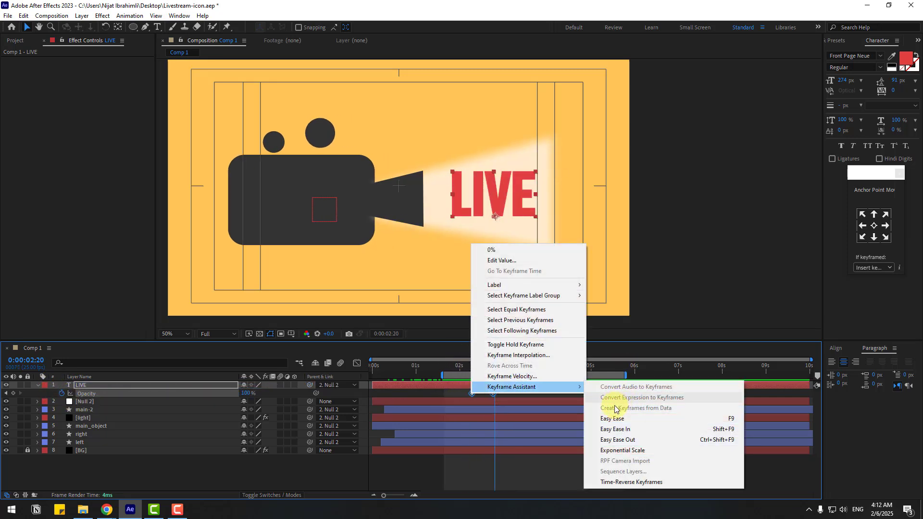
click(618, 410)
Set the work area from the composition's start to 0:00:03:11 and preview the whole animation.
double_click(444, 375)
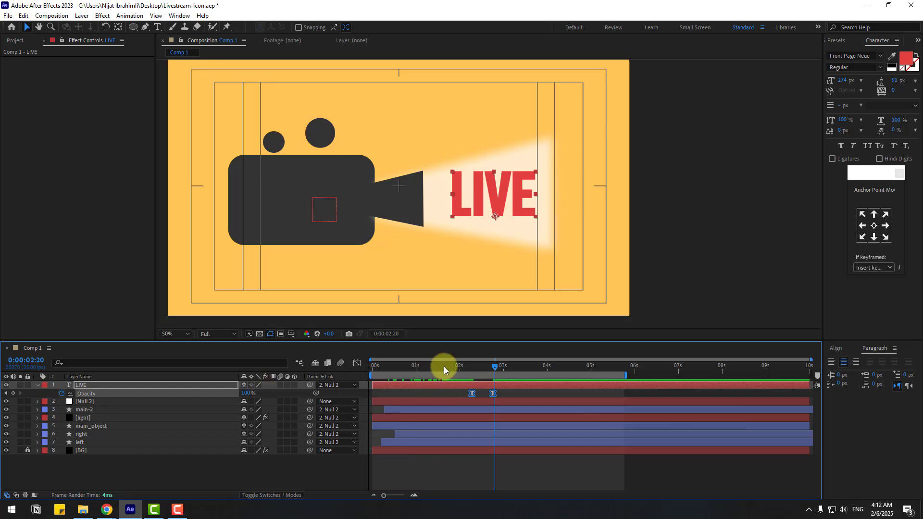
drag(444, 370, 508, 366)
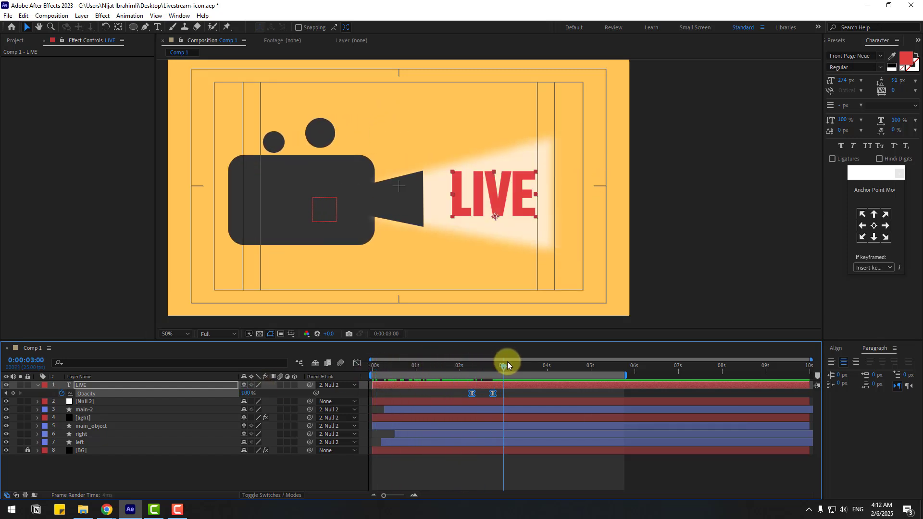
key(n)
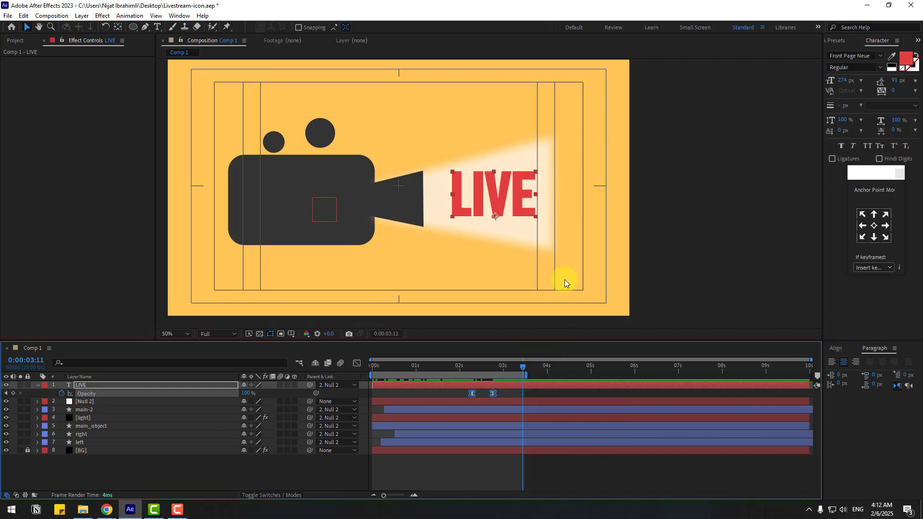
key(space)
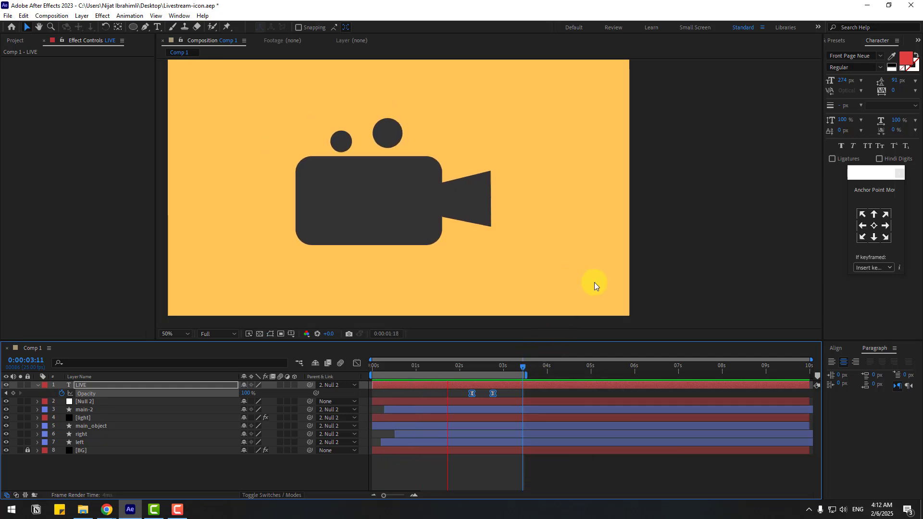
Stop the preview and apply Easy Ease to both Position keyframes of Null 2.
key(space)
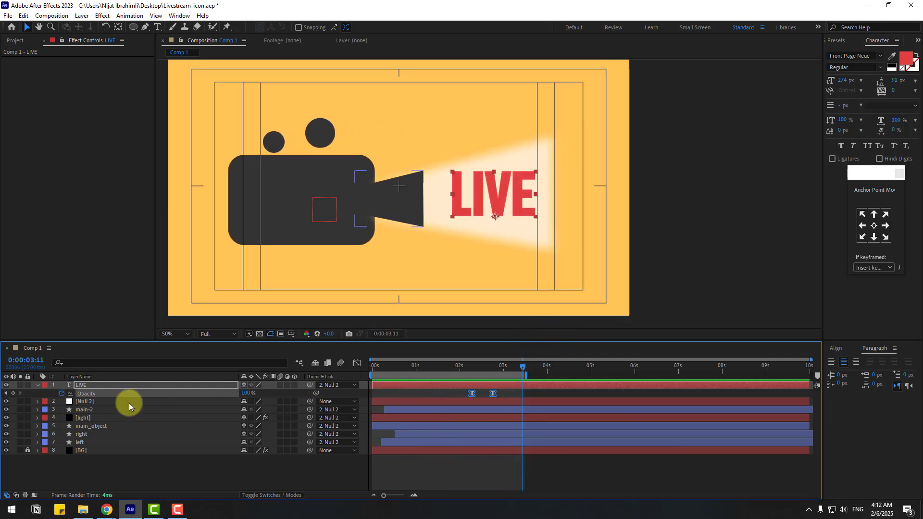
click(94, 405)
key(p)
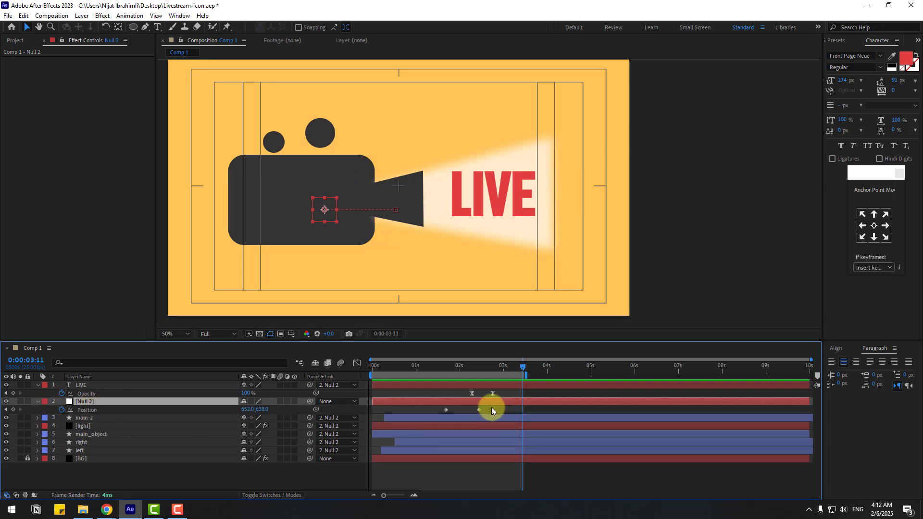
drag(492, 411, 425, 415)
right_click(445, 410)
mouse_move(529, 404)
click(571, 435)
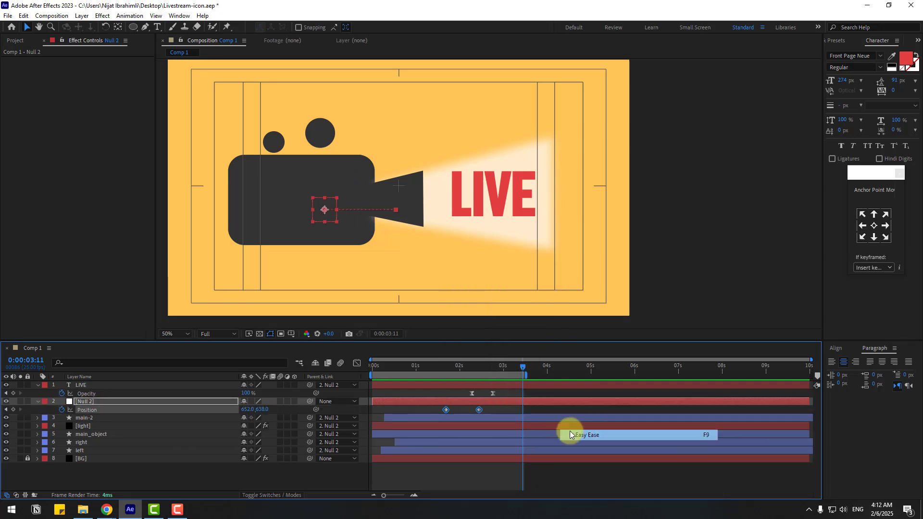
Reshape Null 2's Position speed graph into a steep central peak by lengthening both keyframes' influence handles inward, and preview the motion.
click(357, 364)
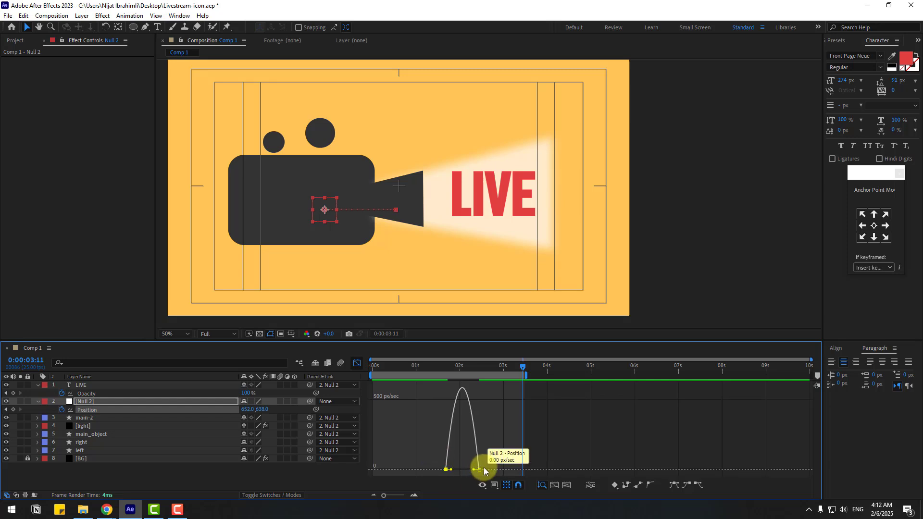
drag(472, 470, 458, 468)
key(space)
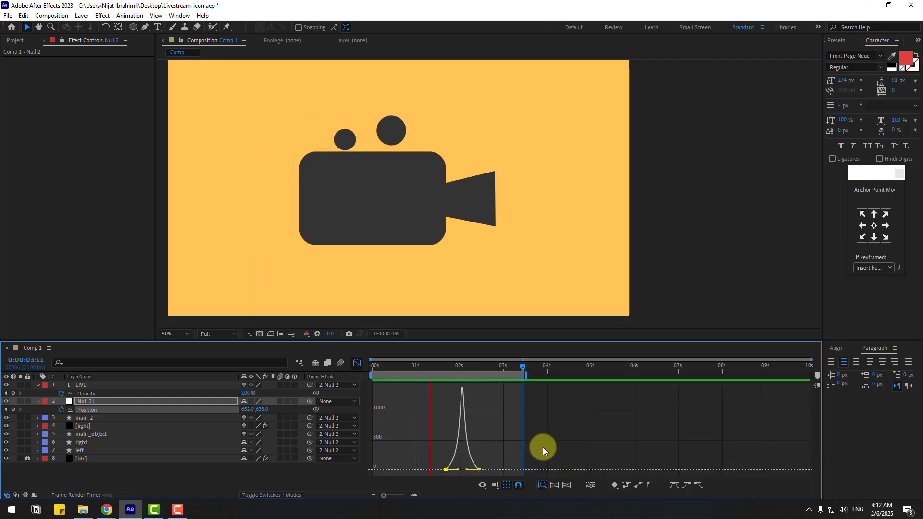
key(space)
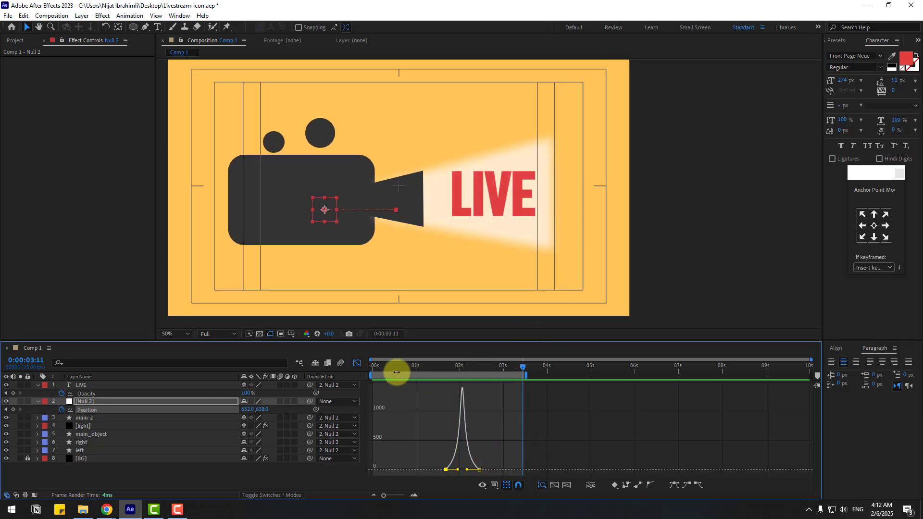
Shift the light layer's Mask Path and mask Opacity keyframes slightly earlier, starting just after Null 2's first Position keyframe, and check the timing.
click(361, 364)
drag(437, 366, 453, 370)
click(83, 426)
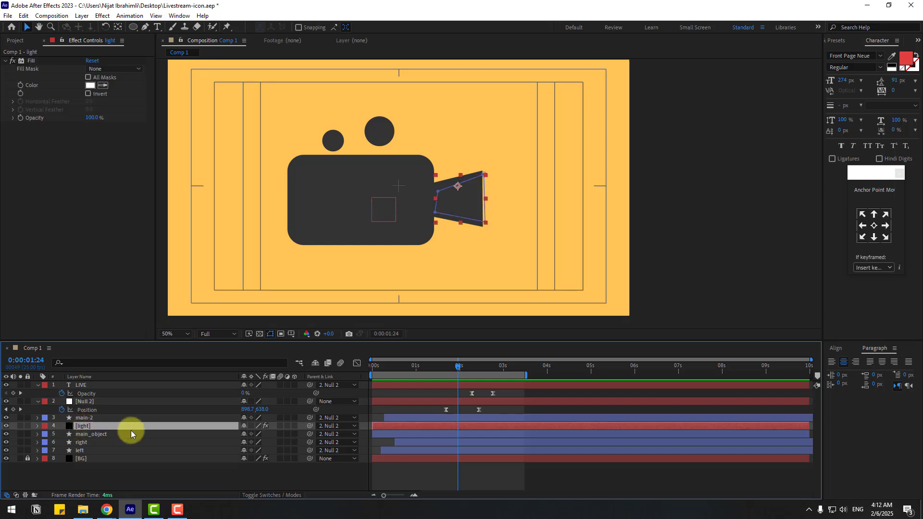
key(u)
mouse_move(454, 451)
mouse_down()
mouse_move(489, 440)
mouse_move(449, 452)
mouse_up()
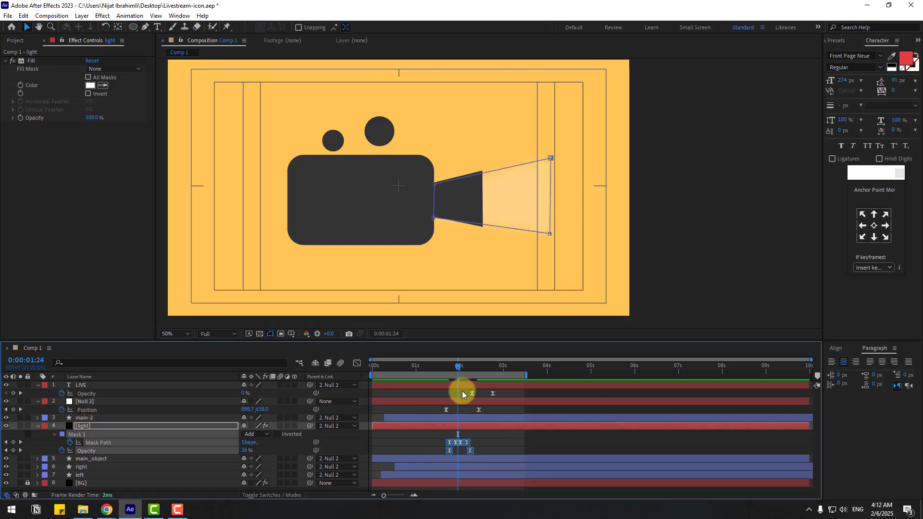
drag(441, 366, 472, 367)
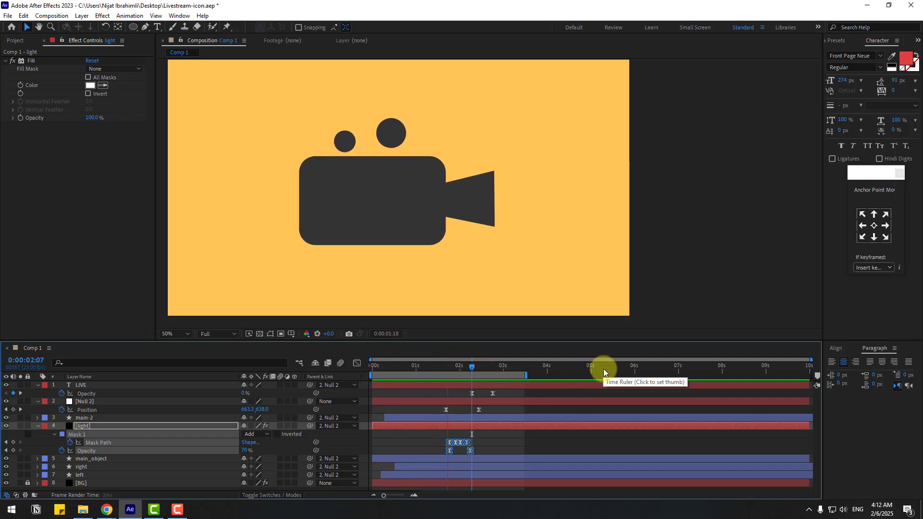
Move both LIVE Opacity keyframes about 9 frames earlier, so the fade-in starts near 0:00:01:23, and preview the animation.
key(space)
drag(500, 391, 476, 368)
key(space)
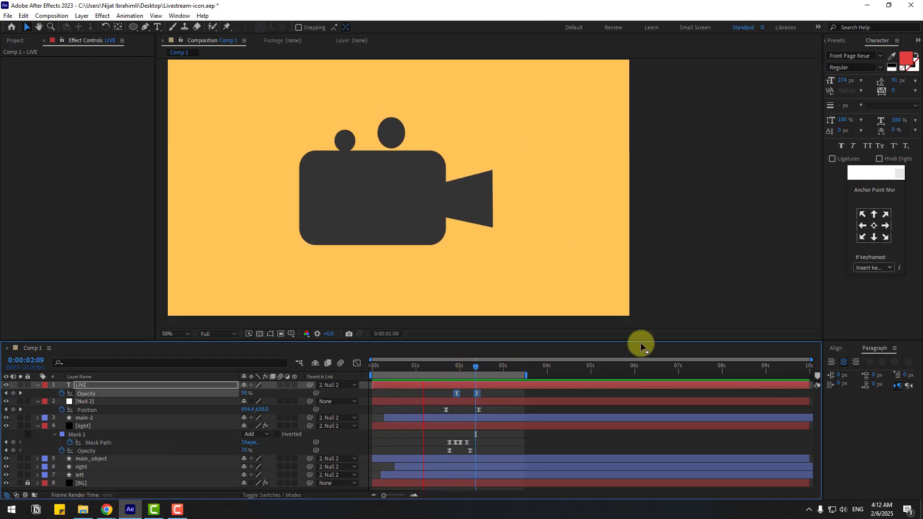